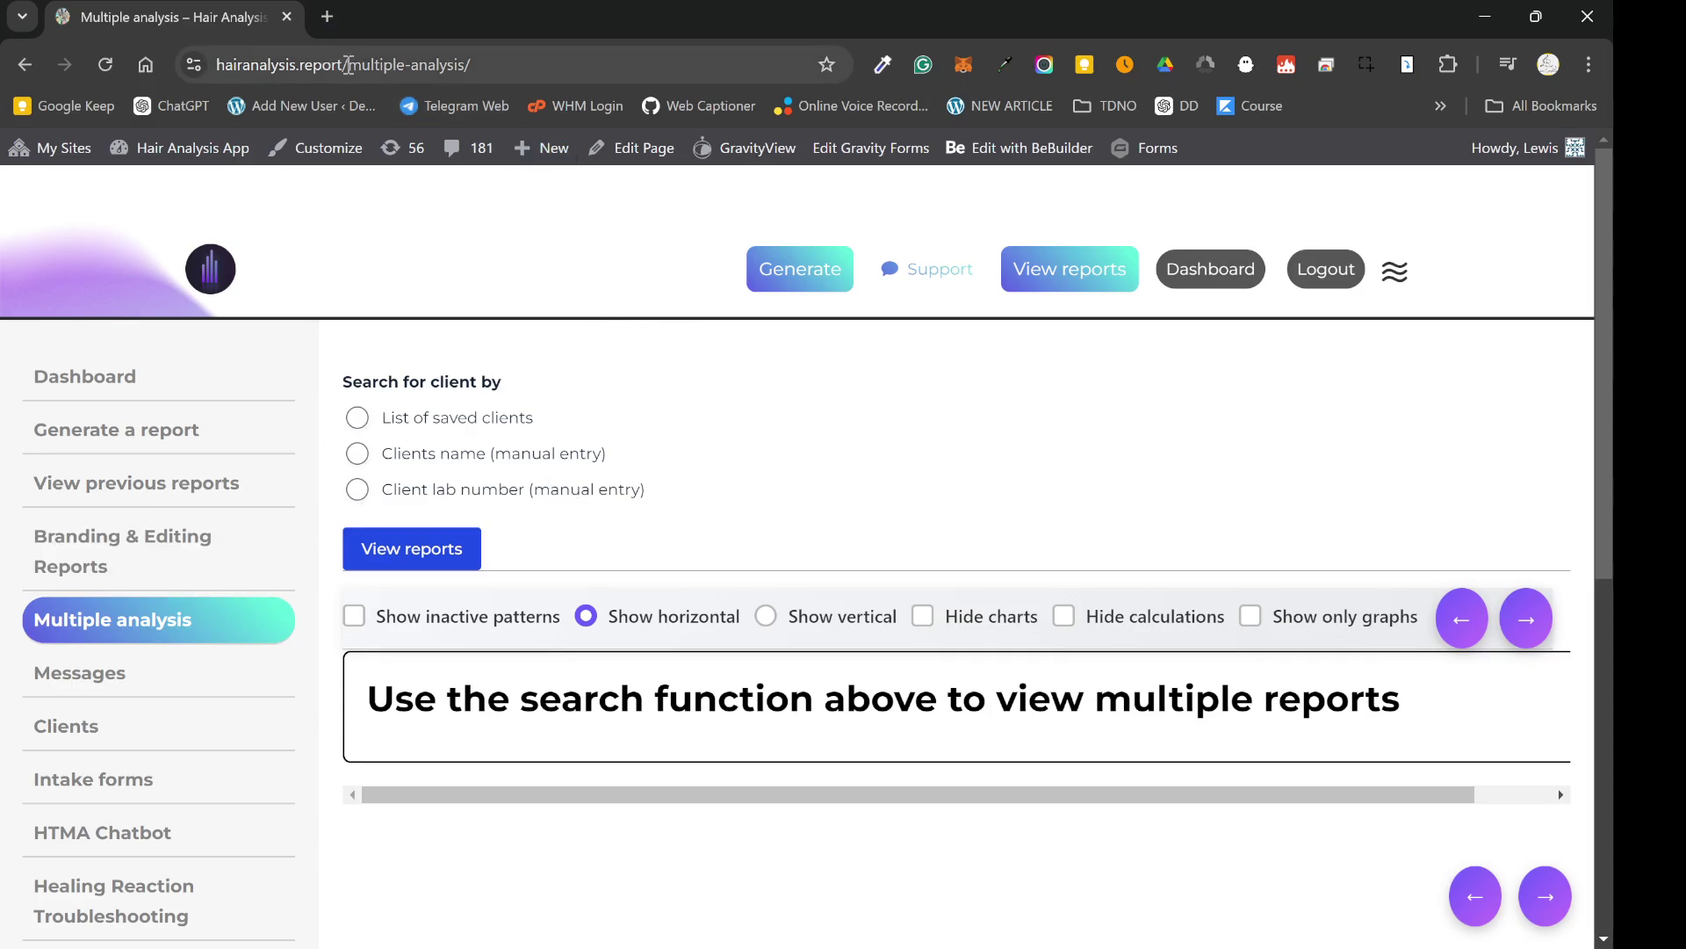
Try the saved-clients, client-name and lab-number options for searching clients
left_click_drag(345, 65, 224, 66)
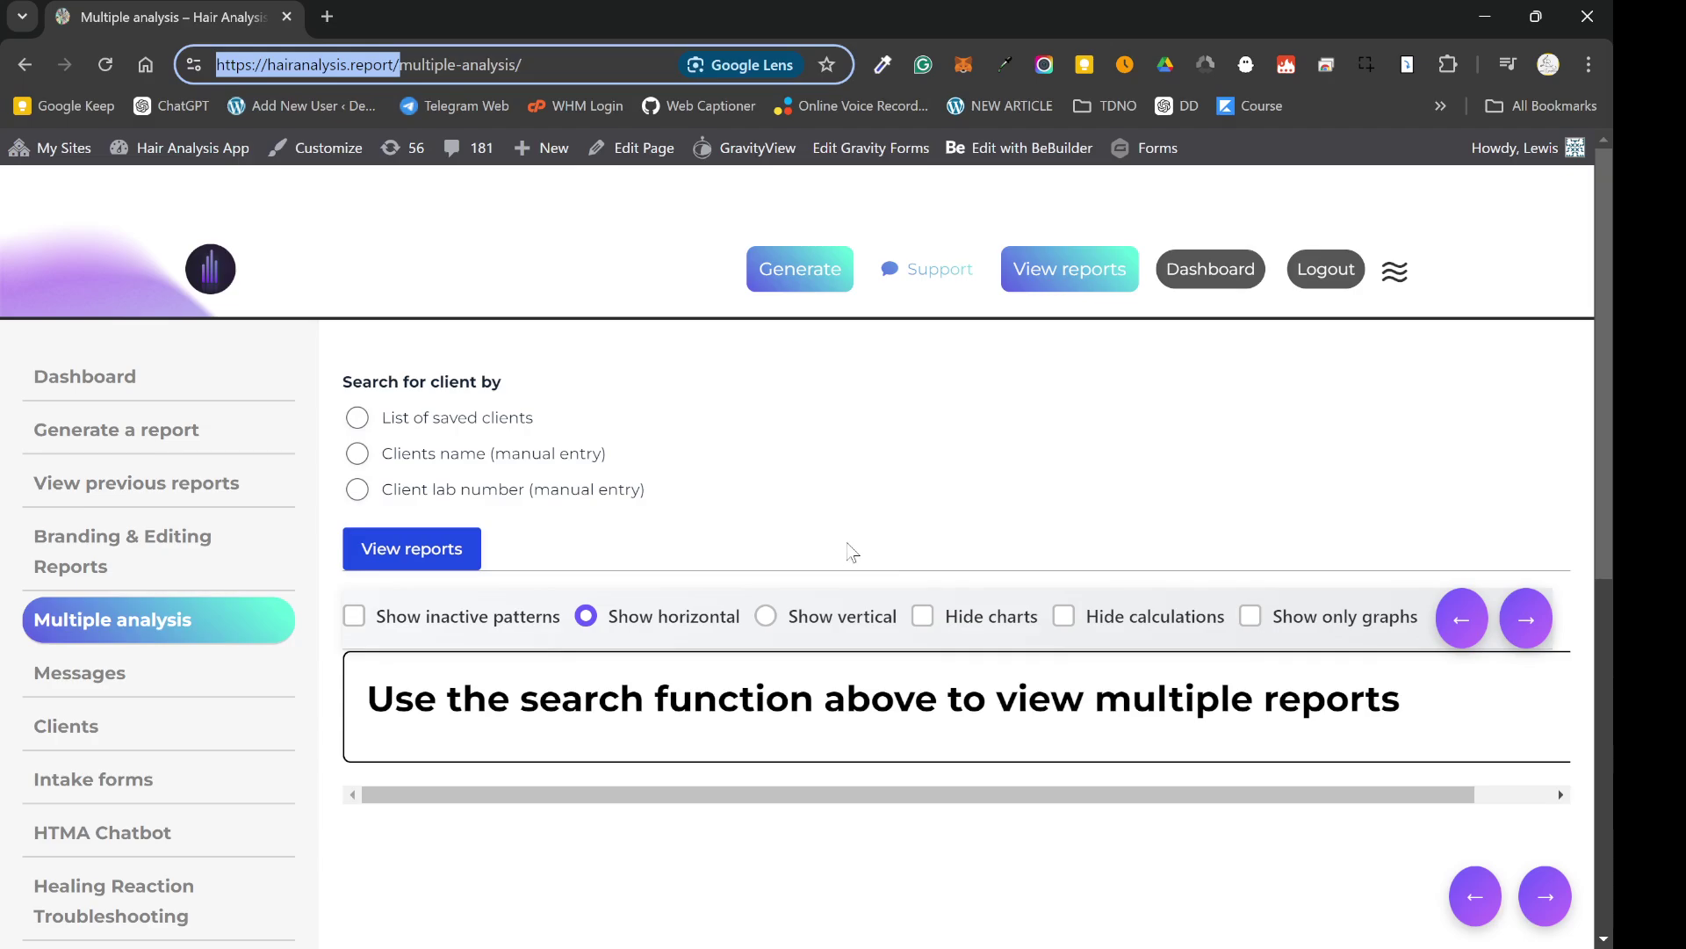
scroll(790, 665, "down", 5)
scroll(791, 665, "up", 5)
left_click(359, 420)
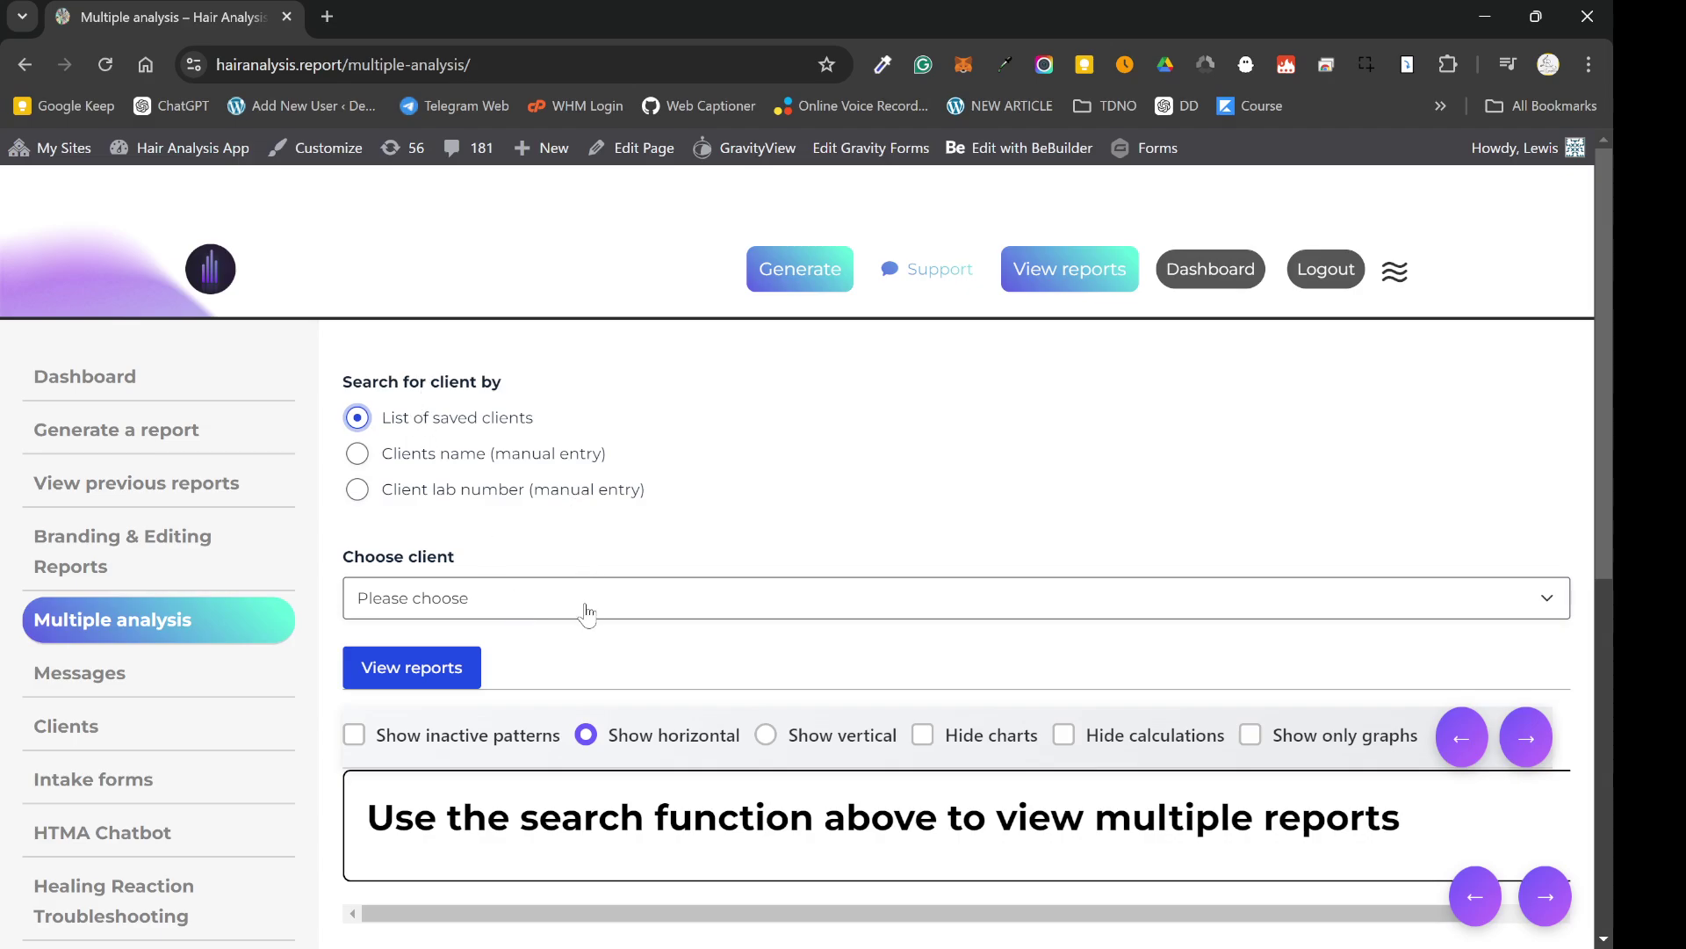
left_click(359, 455)
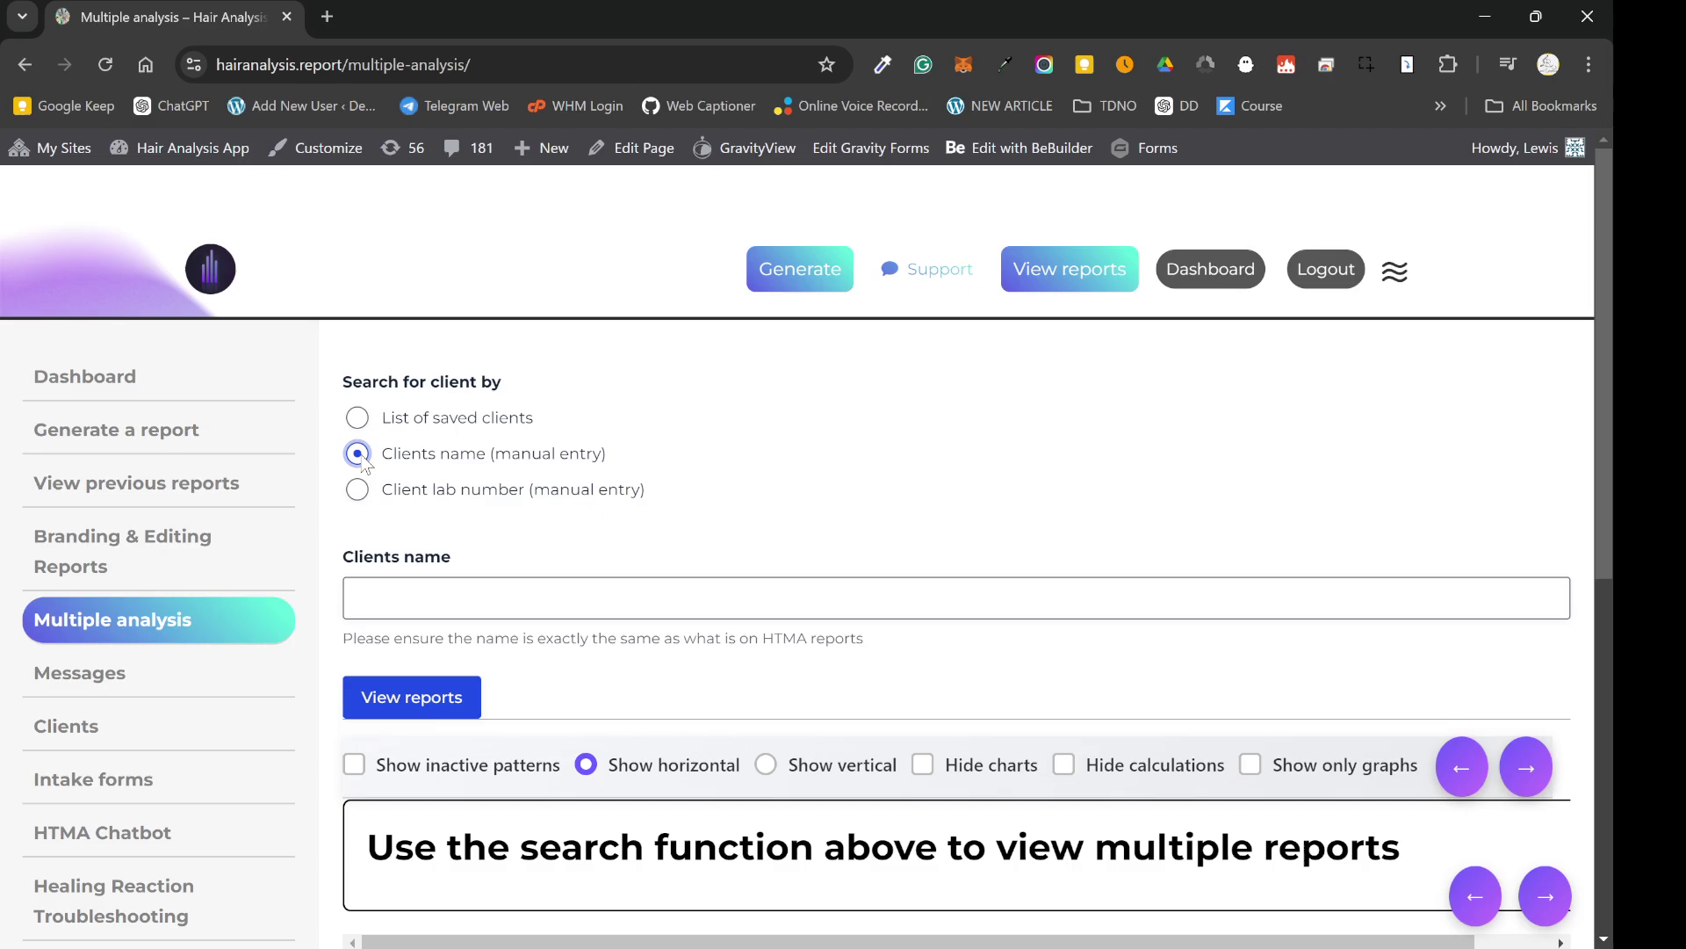
left_click(451, 605)
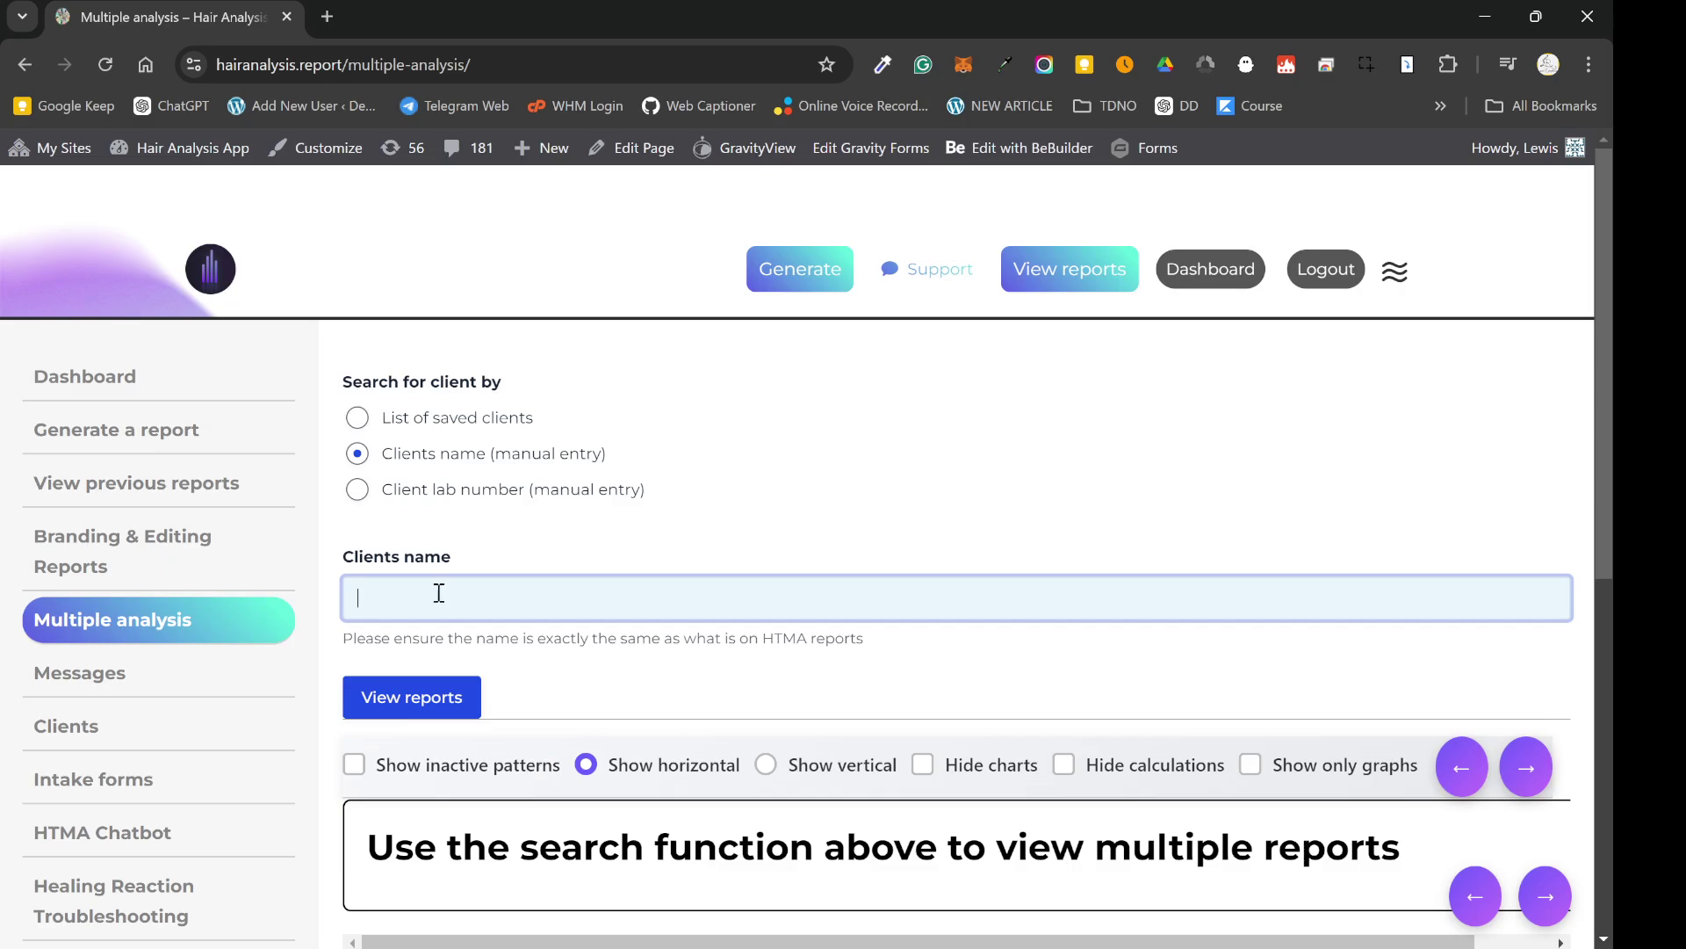
left_click(359, 491)
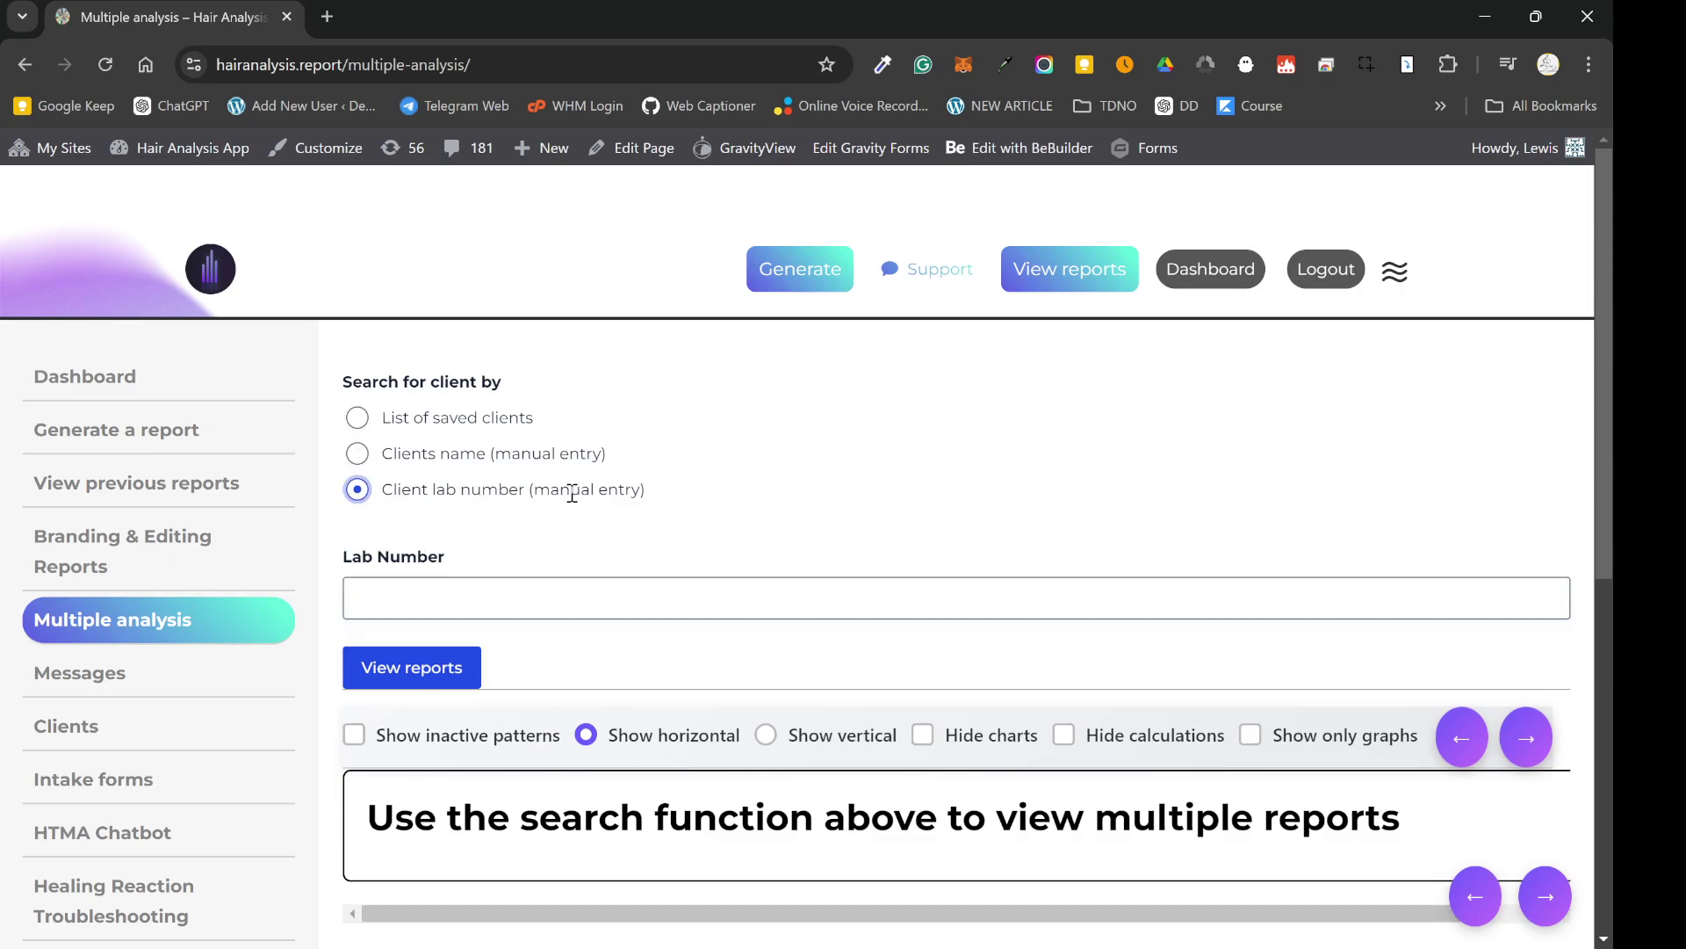
left_click(501, 604)
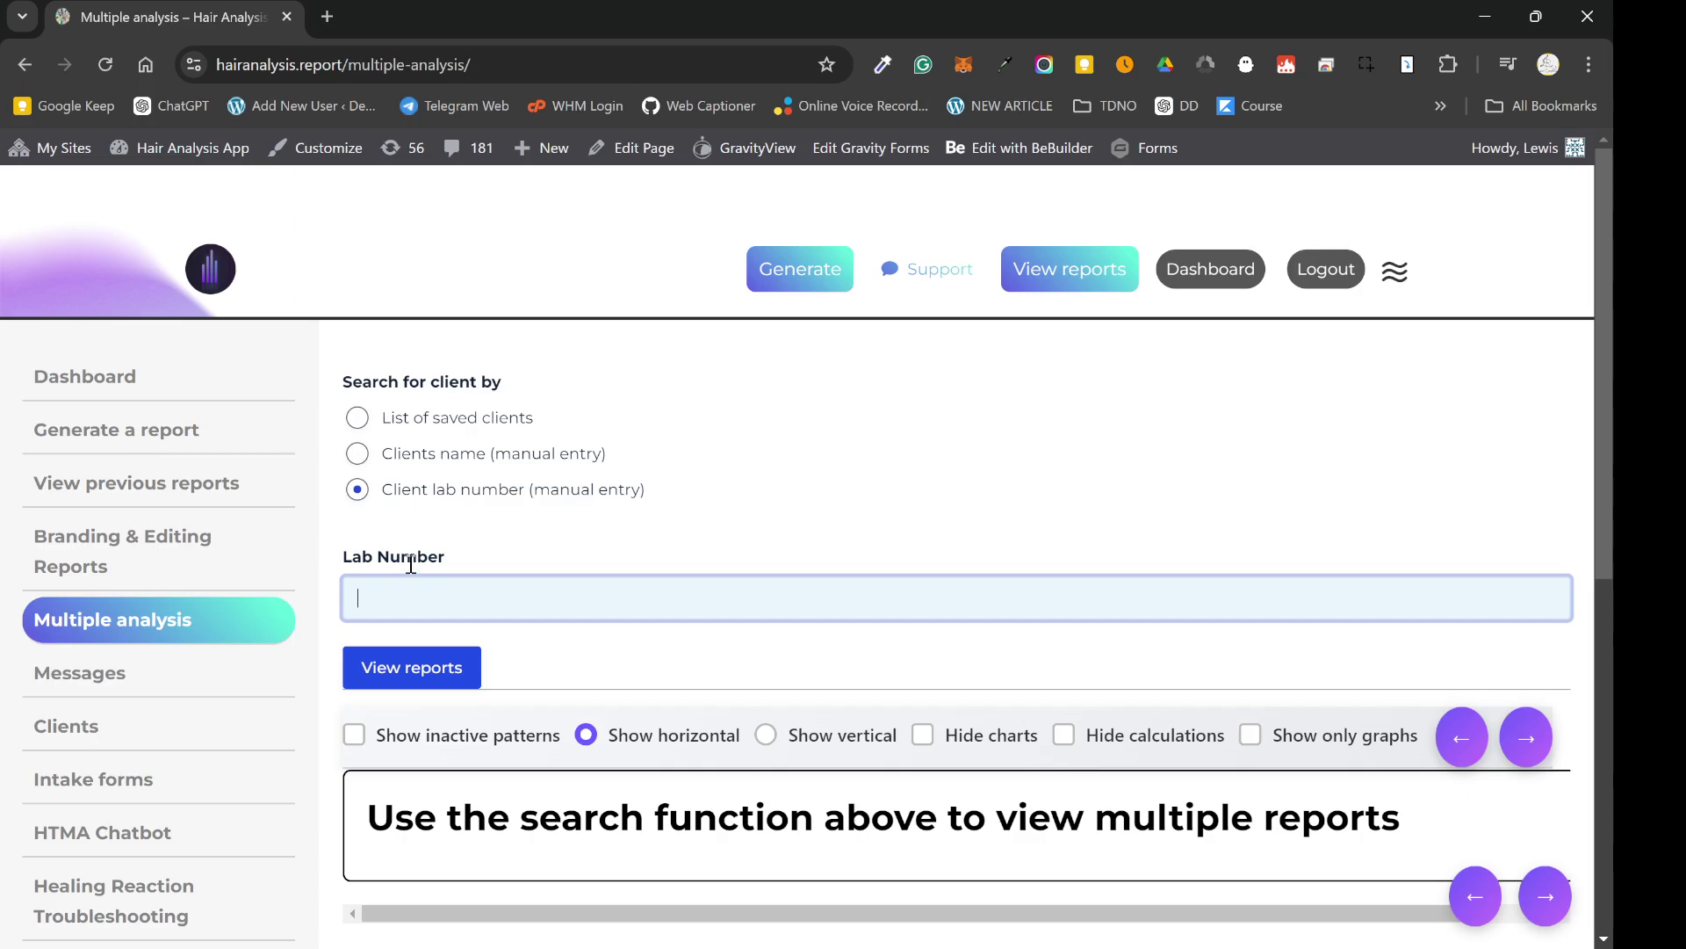
Search by client name 'test' and view that client's reports
left_click(357, 453)
scroll(551, 564, "down", 3)
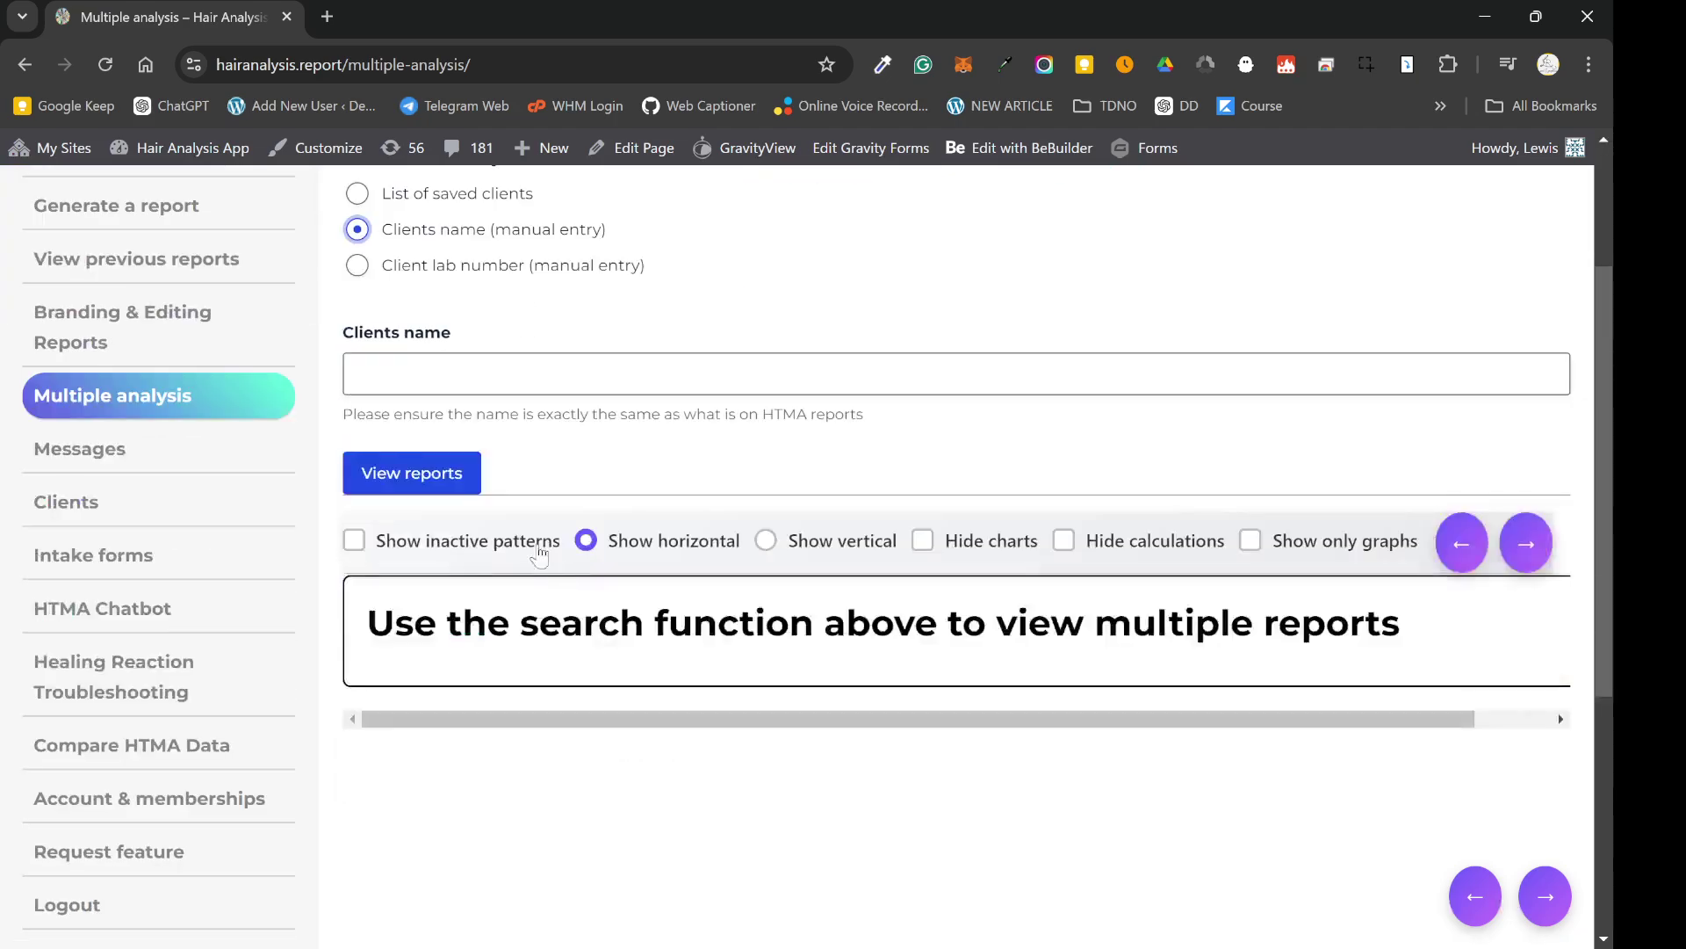
left_click(517, 386)
type("test")
left_click(463, 473)
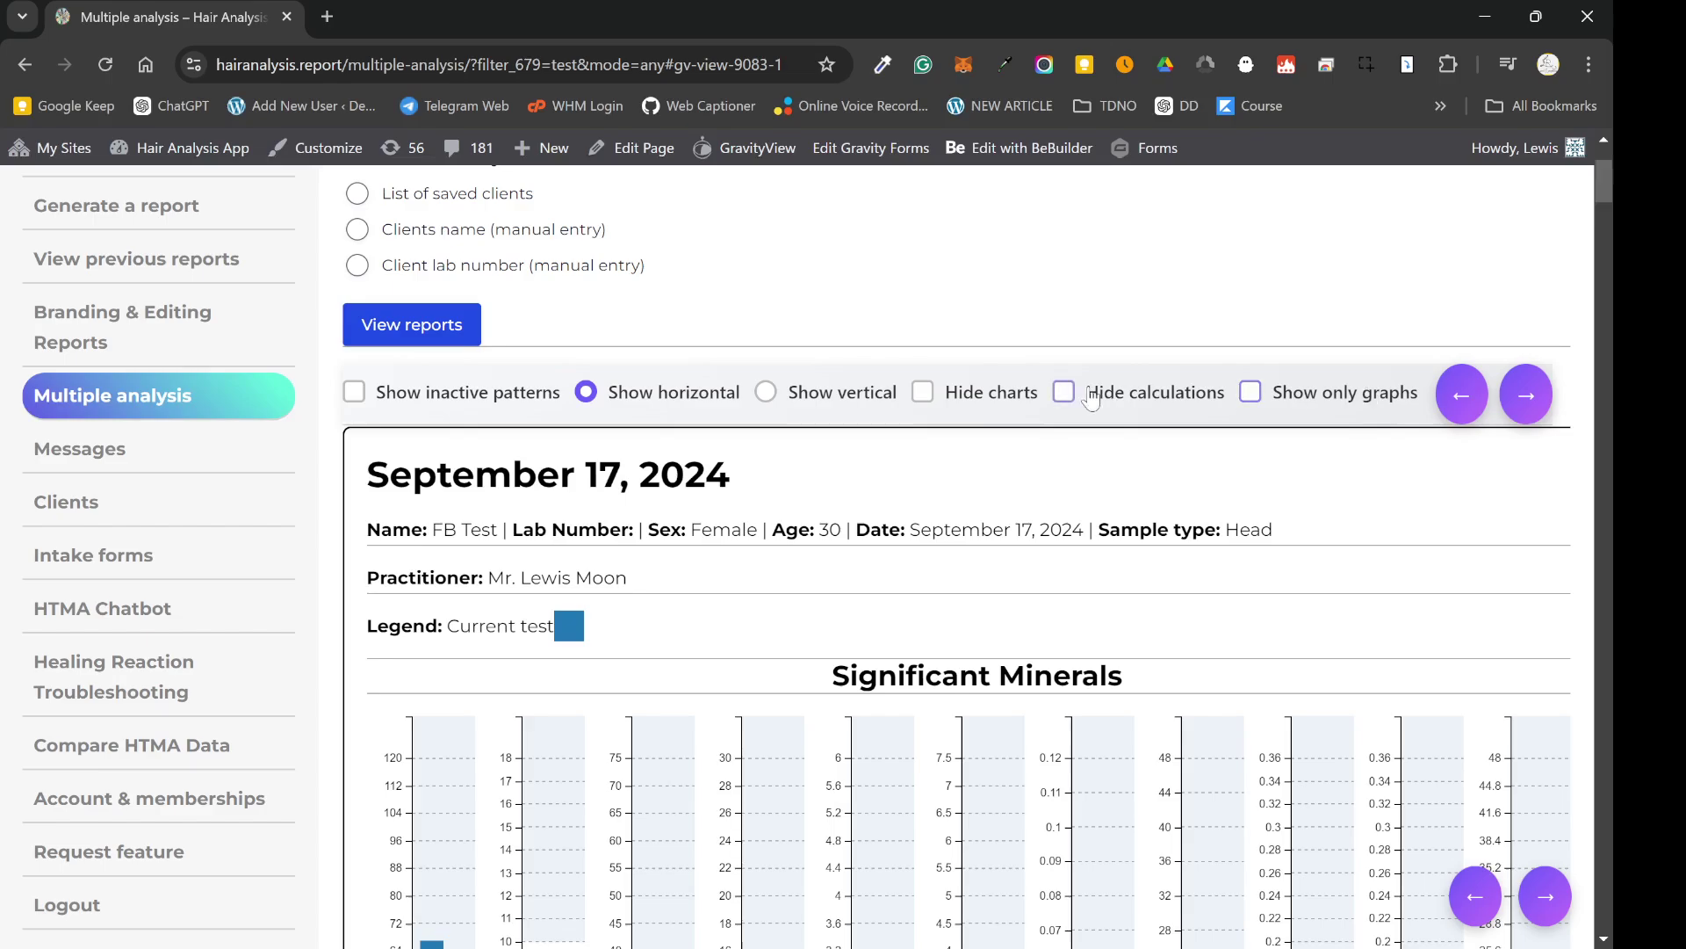
scroll(795, 606, "down", 3)
scroll(795, 606, "up", 3)
scroll(756, 527, "down", 6)
scroll(527, 352, "up", 3)
left_click_drag(366, 255, 741, 255)
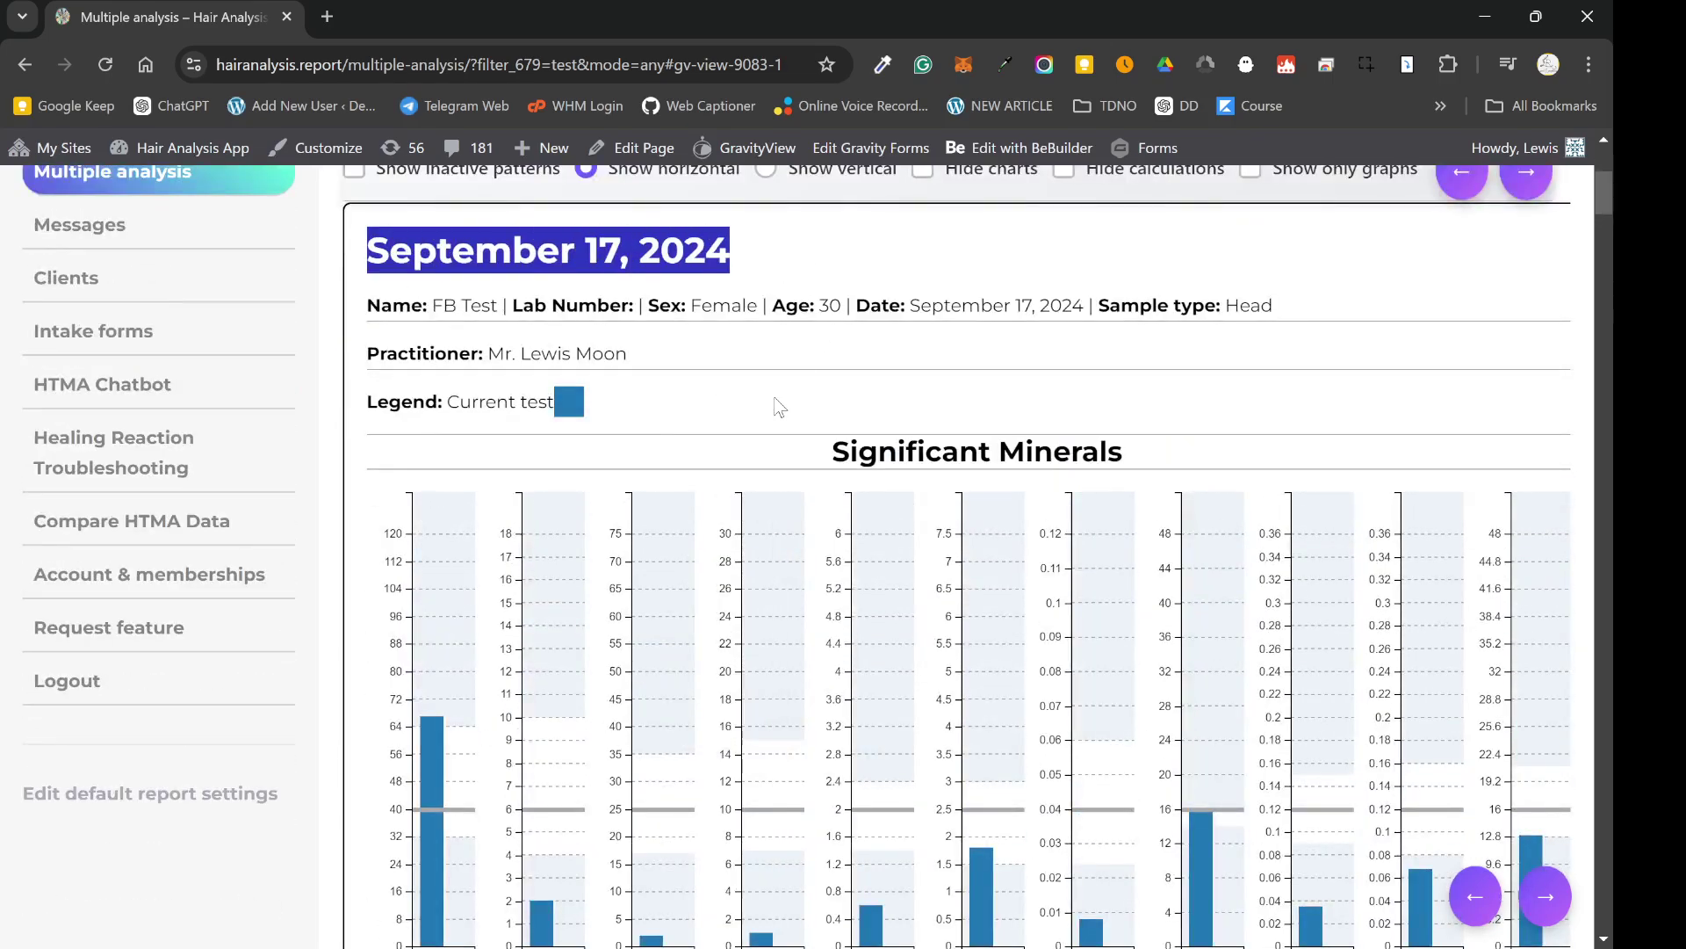
scroll(756, 444, "down", 7)
scroll(1036, 433, "down", 12)
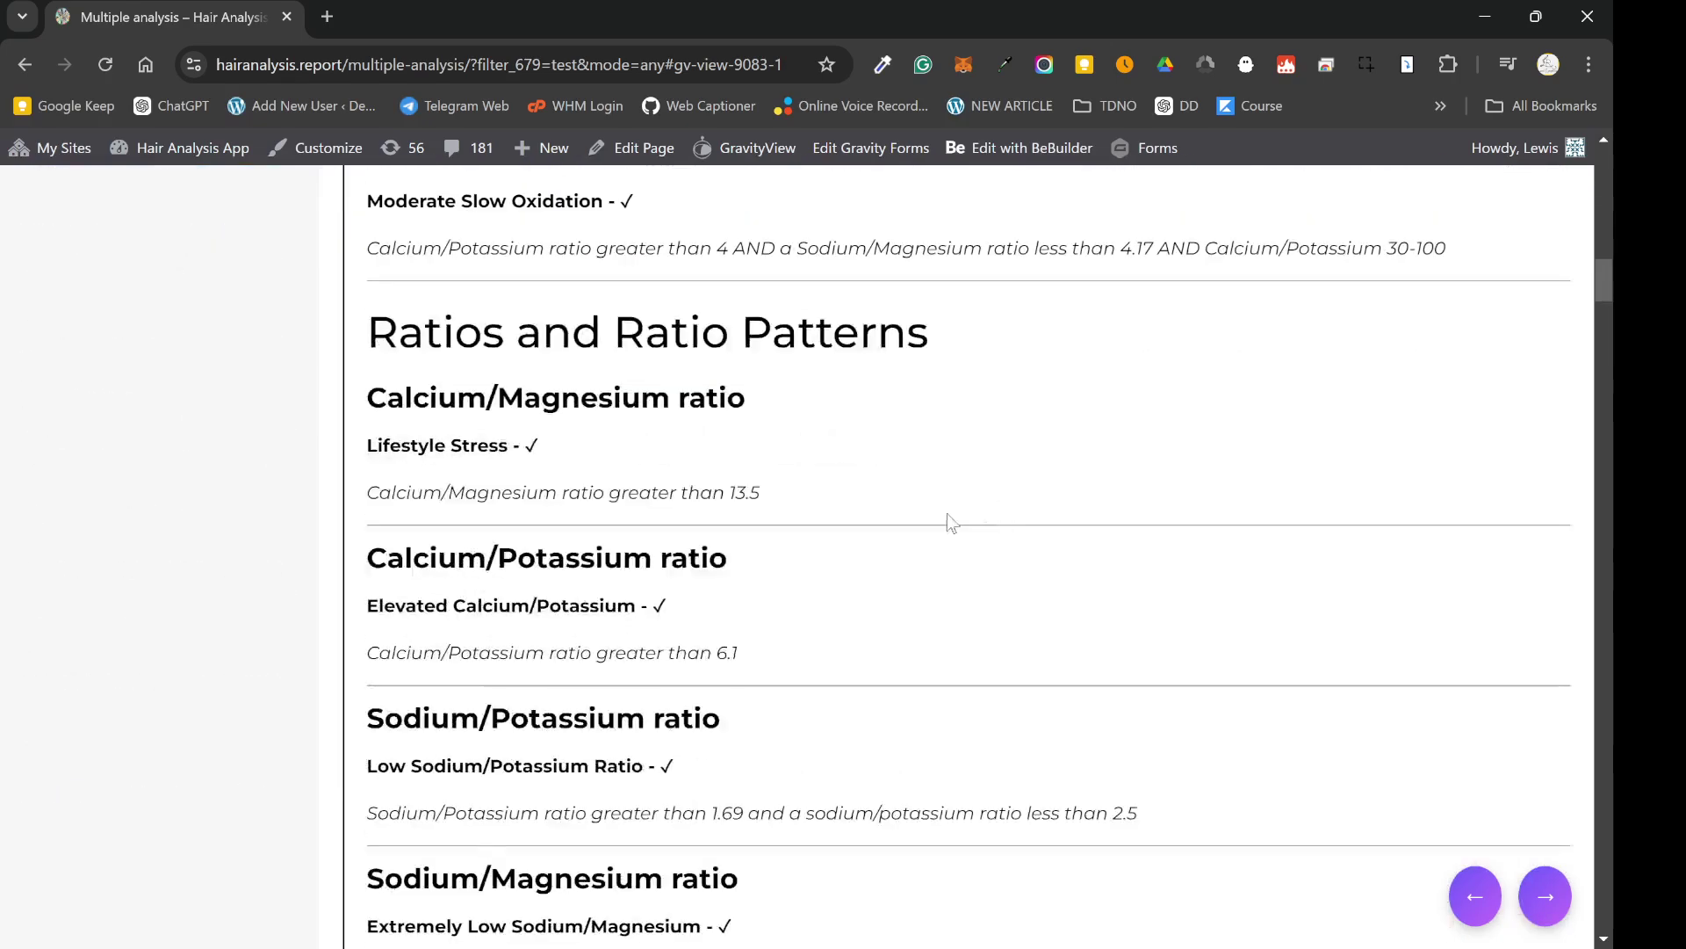
scroll(945, 519, "up", 3)
scroll(662, 647, "down", 15)
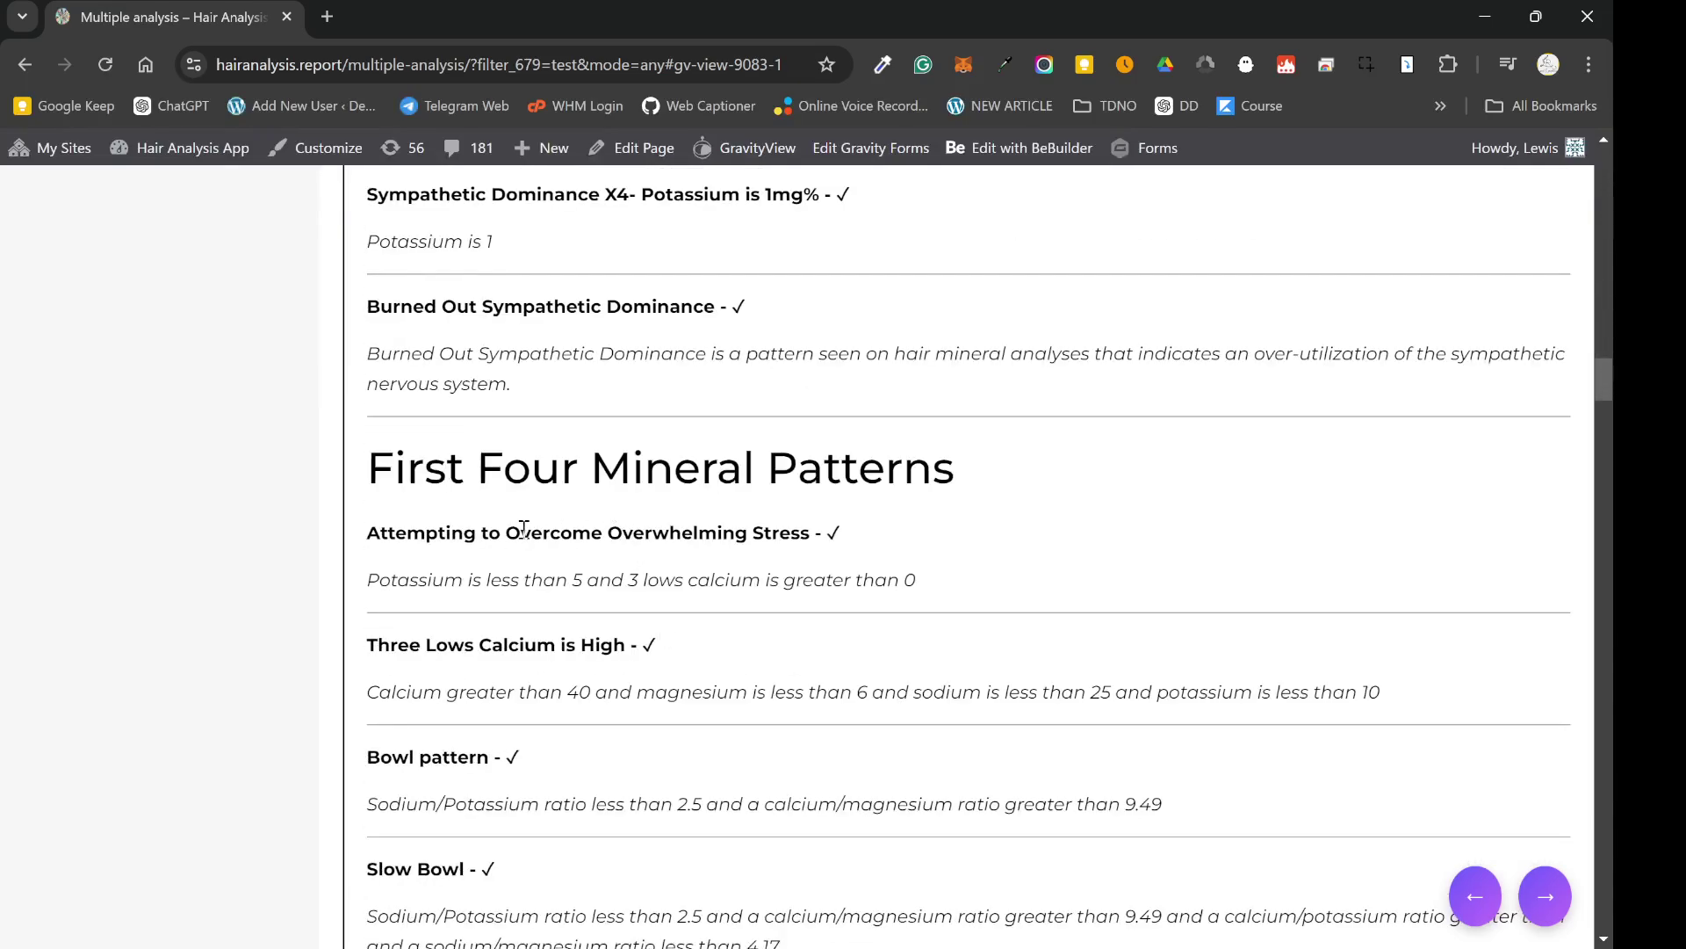
scroll(524, 528, "down", 5)
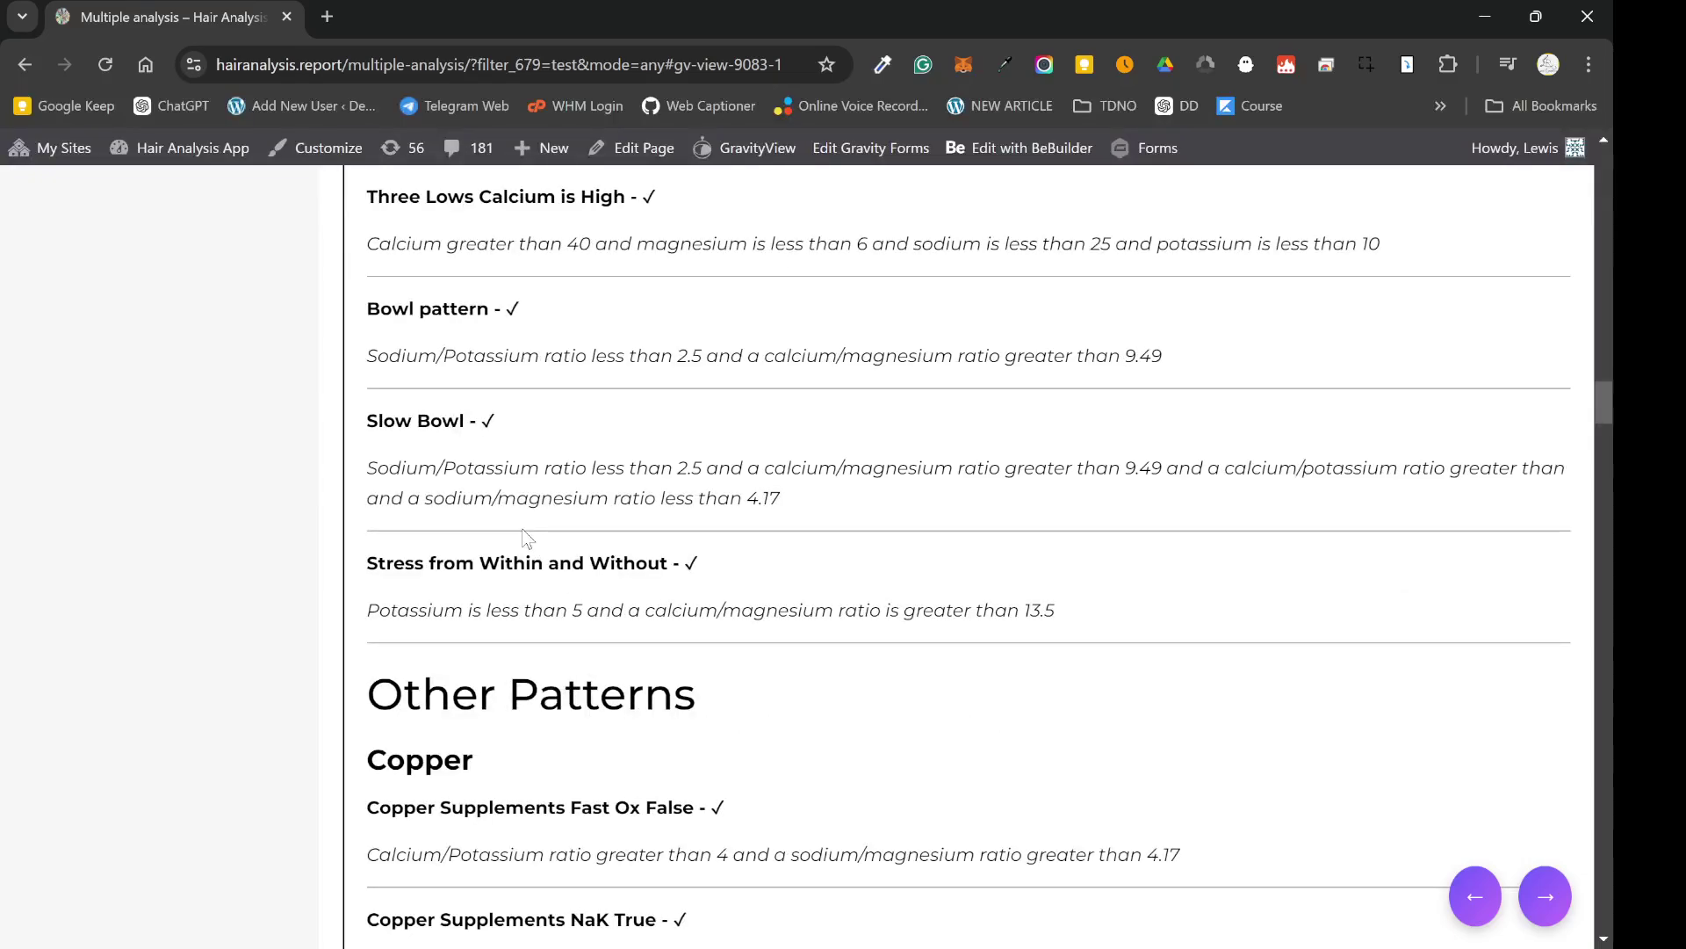
scroll(527, 538, "down", 3)
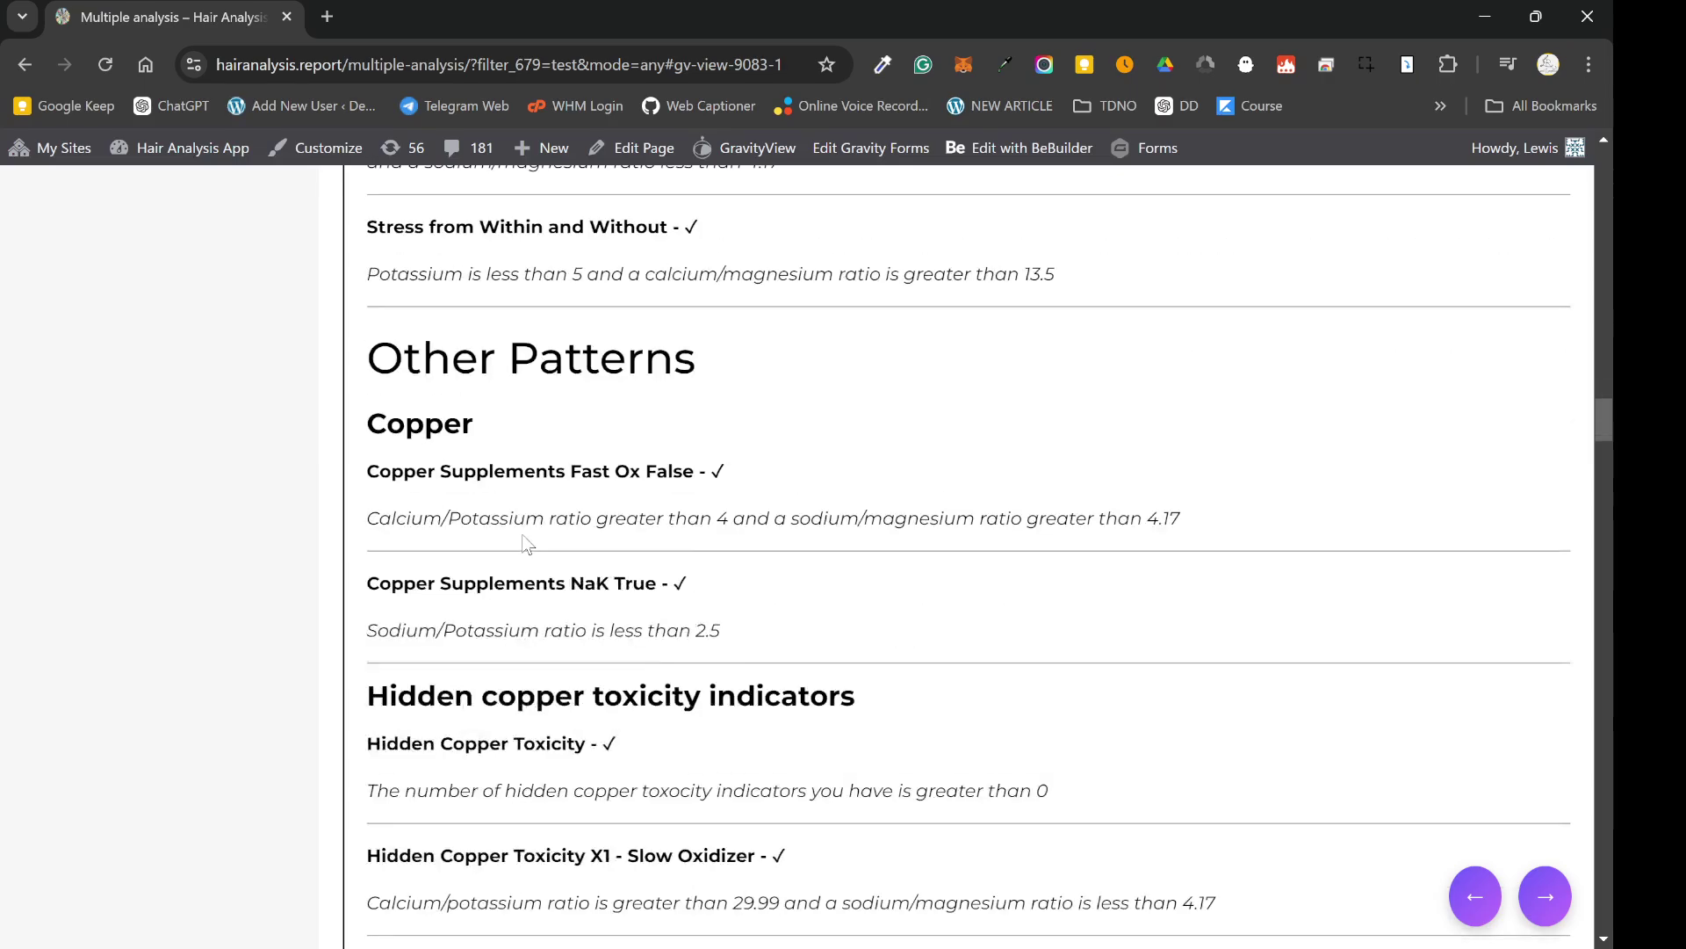
scroll(524, 545, "up", 6)
scroll(604, 542, "up", 10)
scroll(654, 481, "up", 15)
scroll(654, 481, "up", 8)
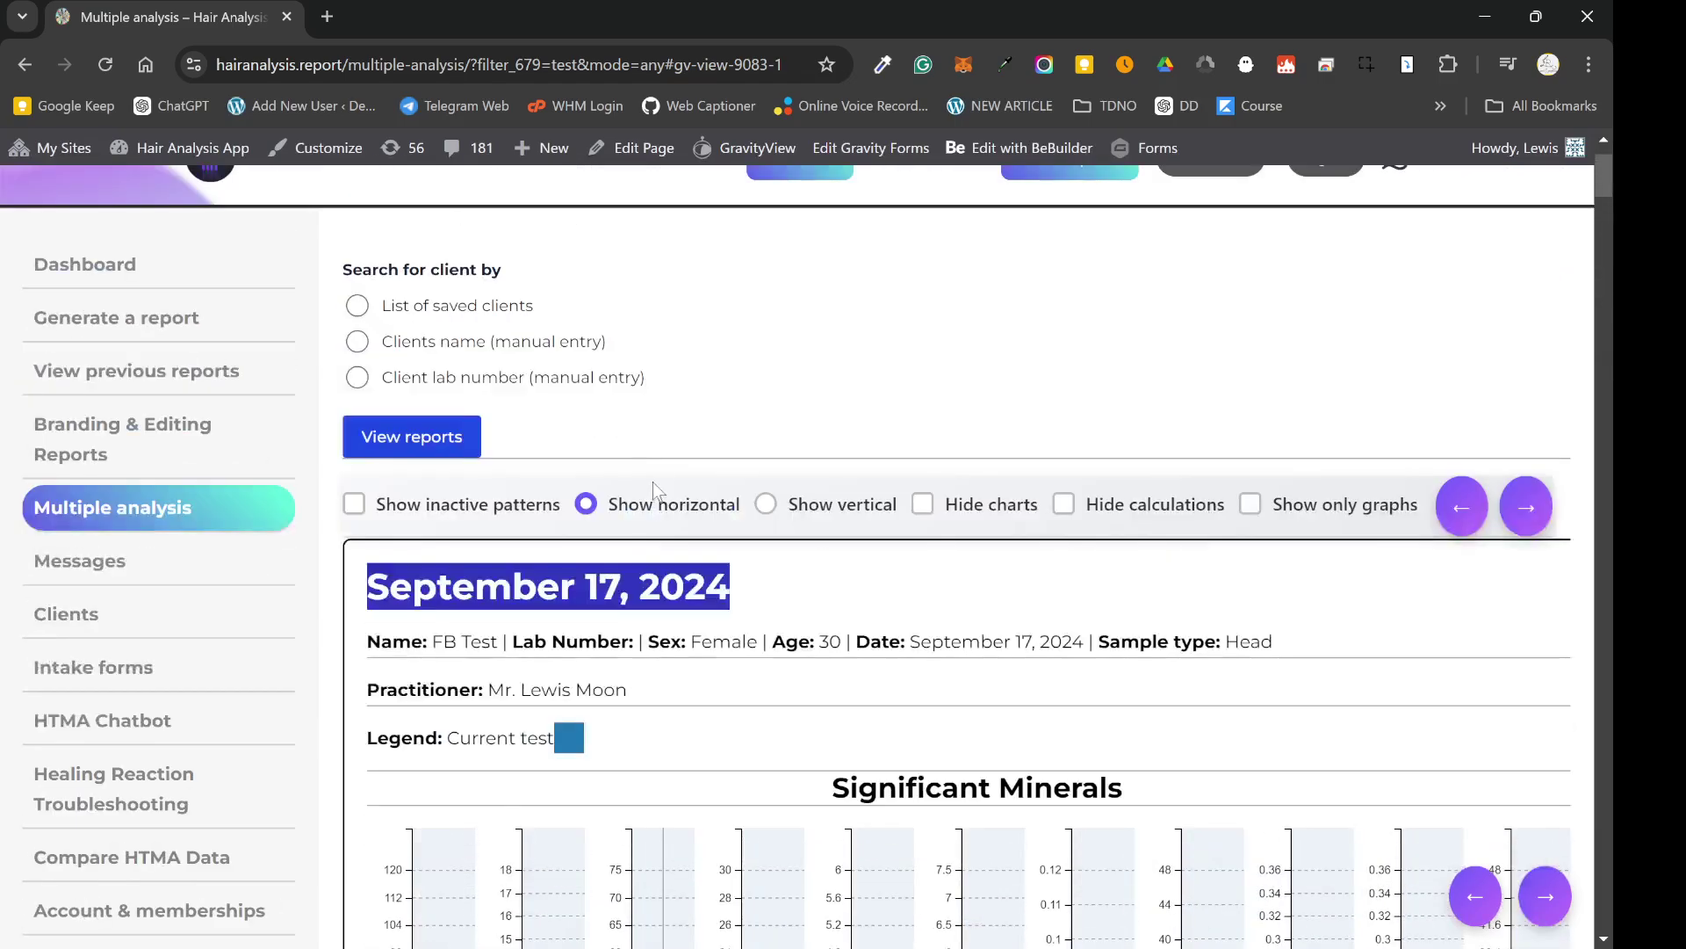
scroll(703, 485, "down", 4)
scroll(745, 489, "up", 3)
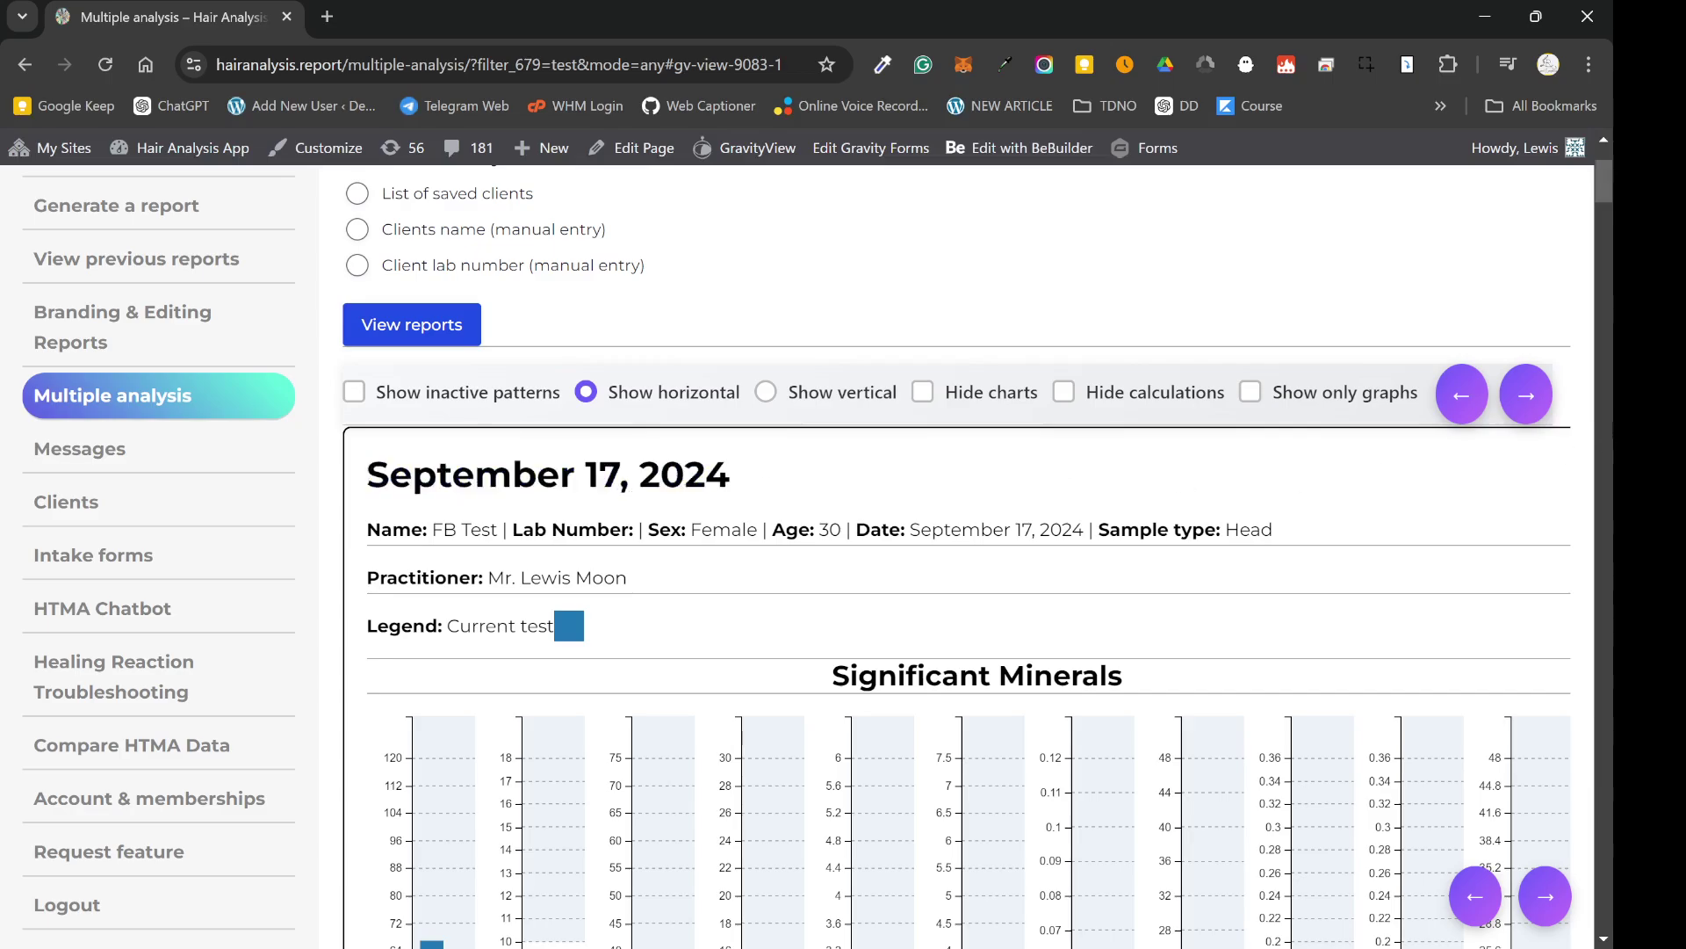
Advance the timeline to the August 21, 2024 report and scroll through it
left_click(1524, 410)
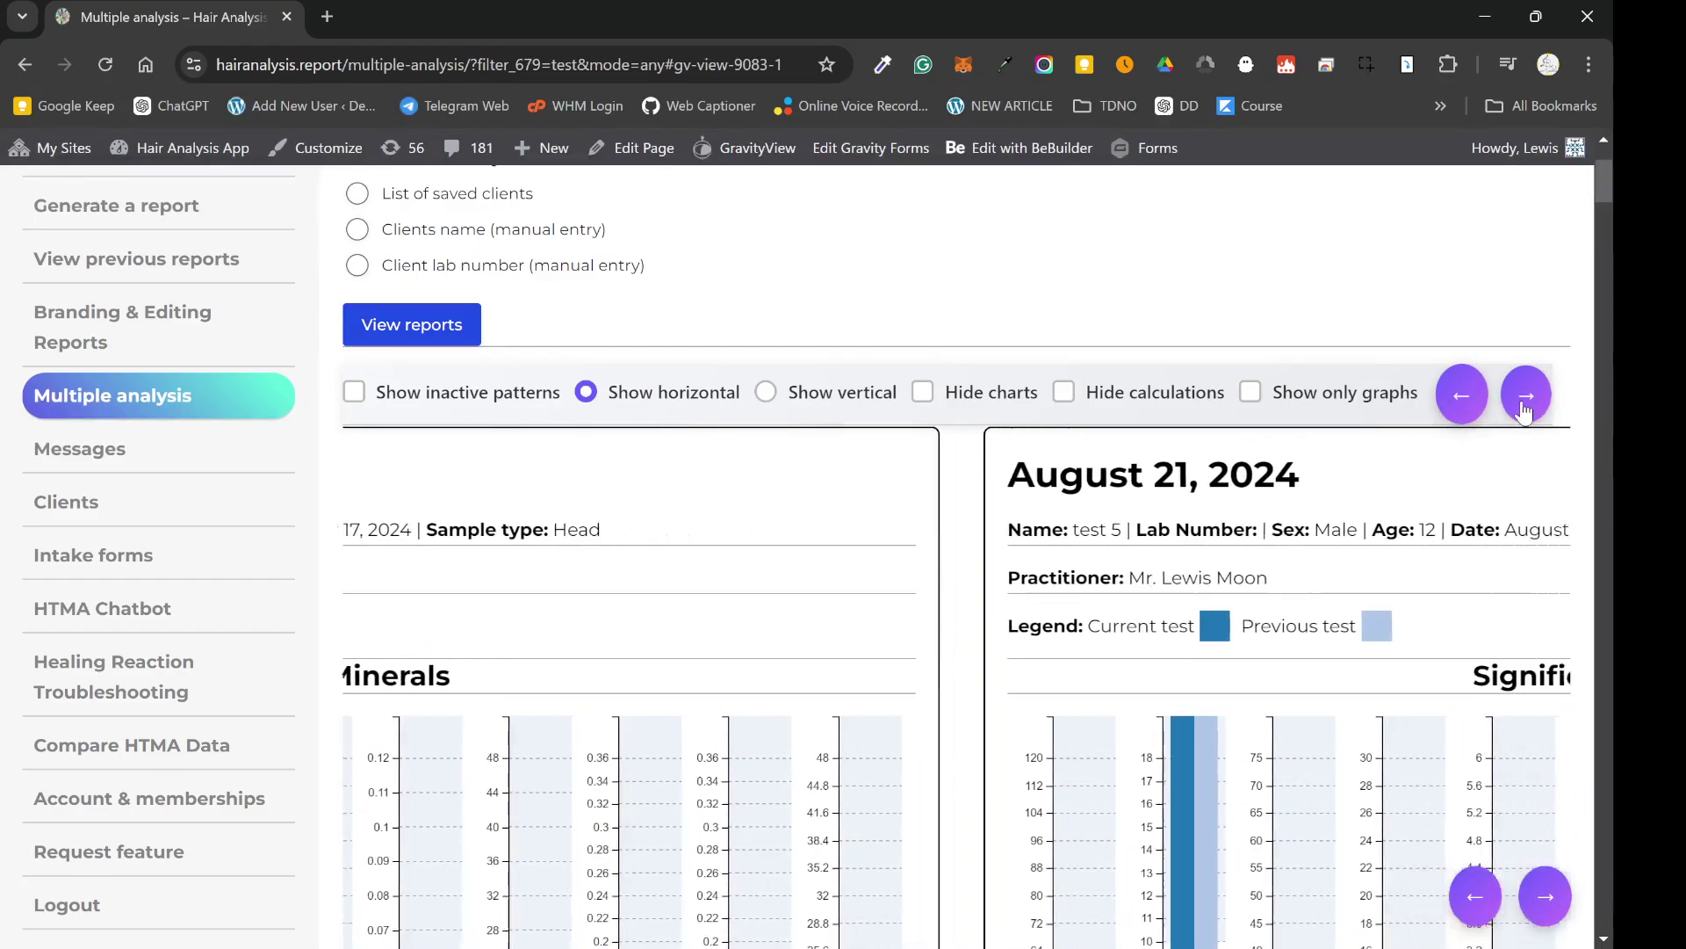
scroll(1023, 572, "down", 8)
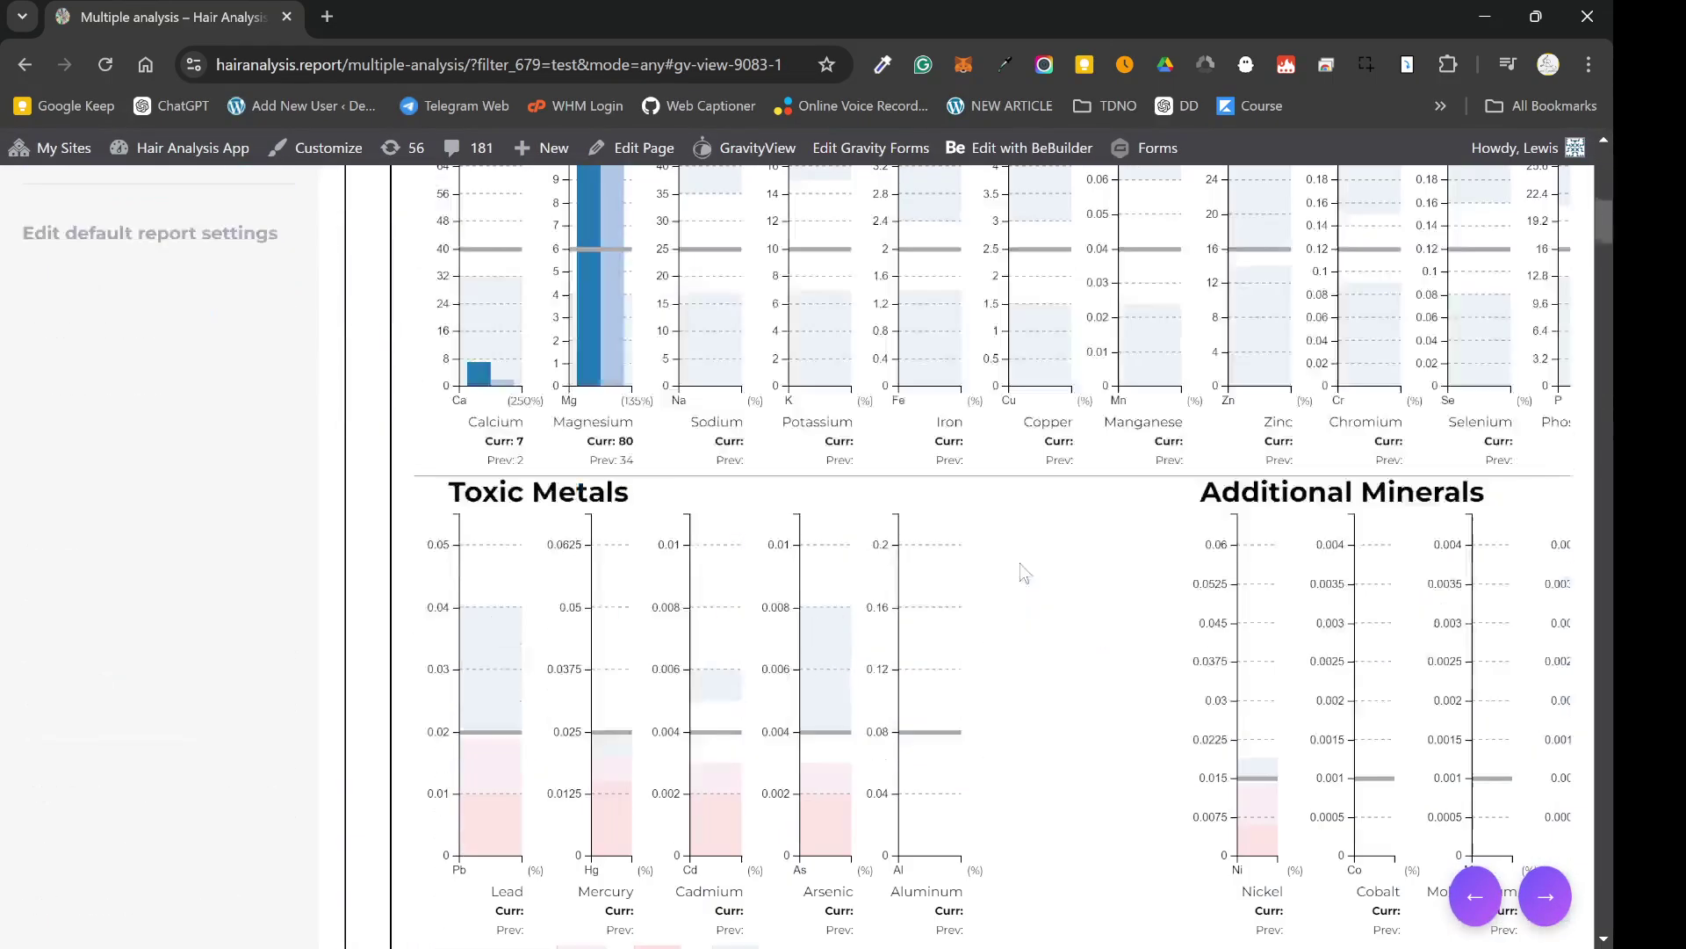
scroll(1023, 573, "down", 20)
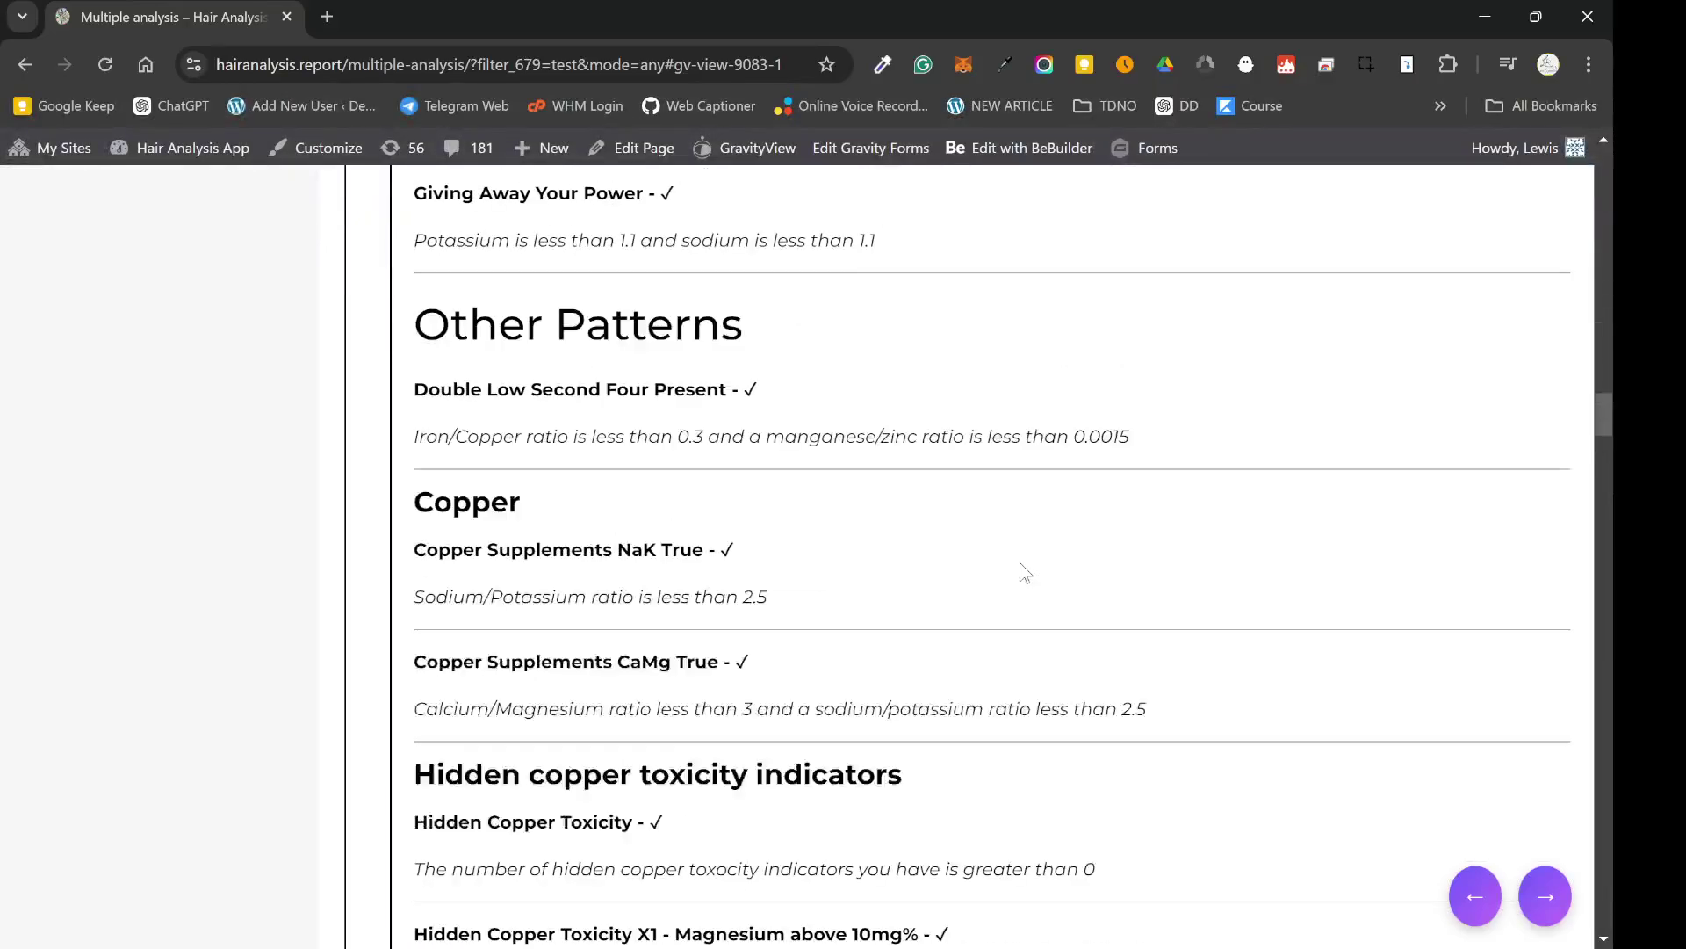
scroll(1023, 572, "up", 20)
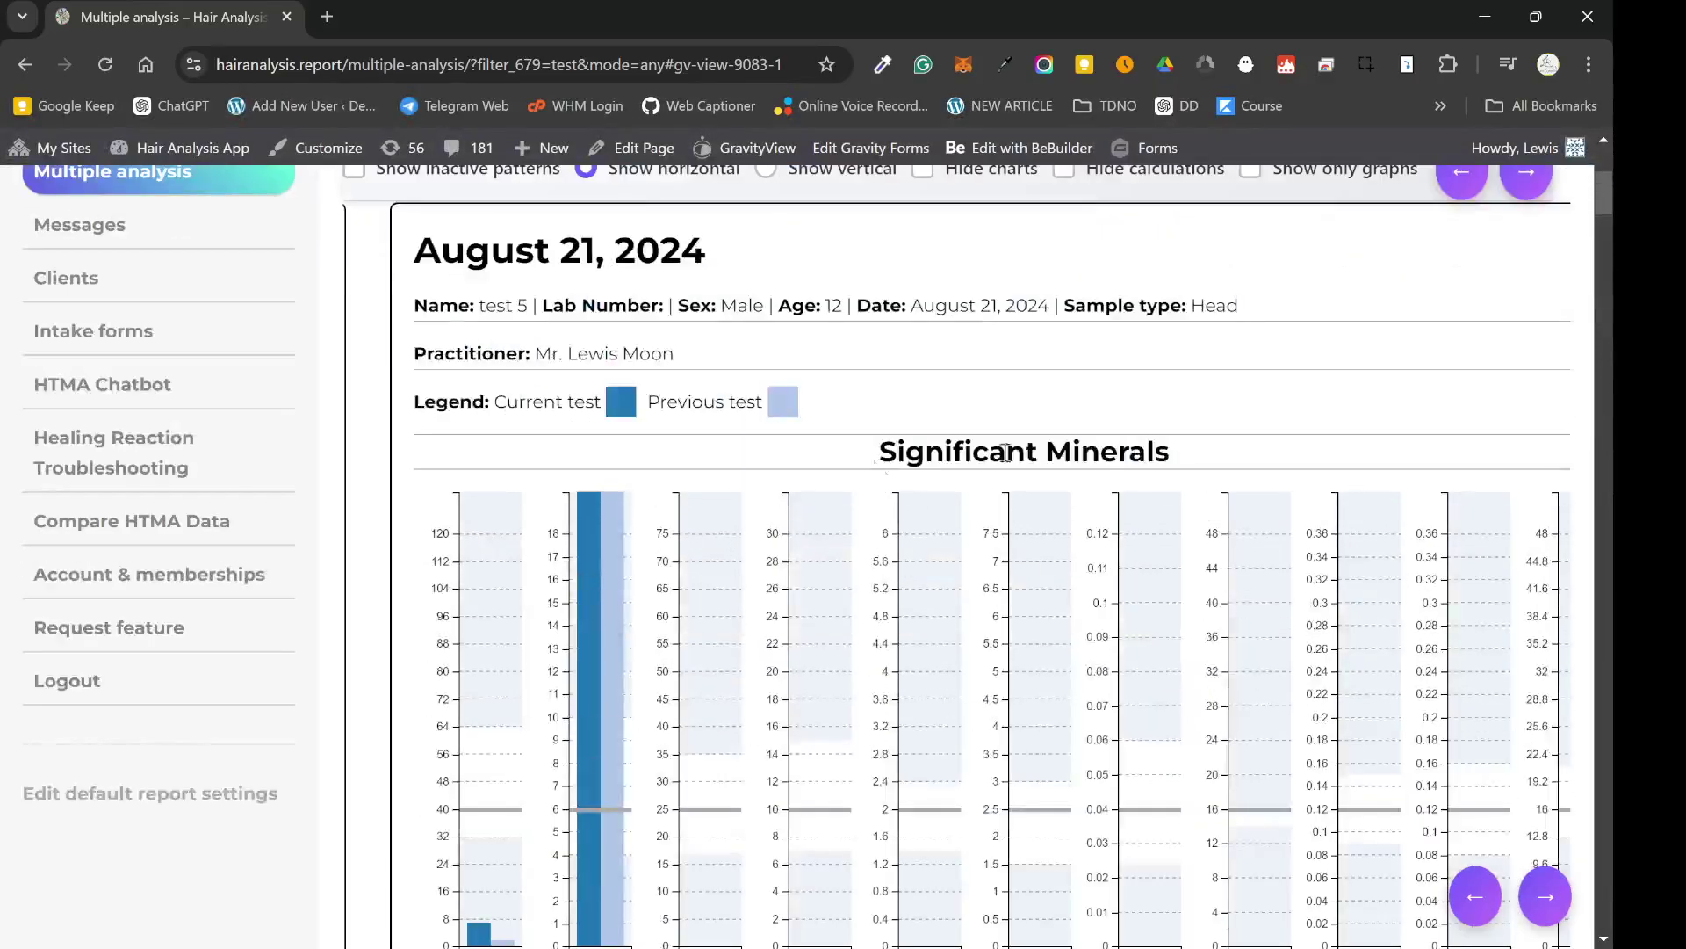
Advance to the February 3, 2024 report, then the next older one, and scroll through it
left_click(1519, 195)
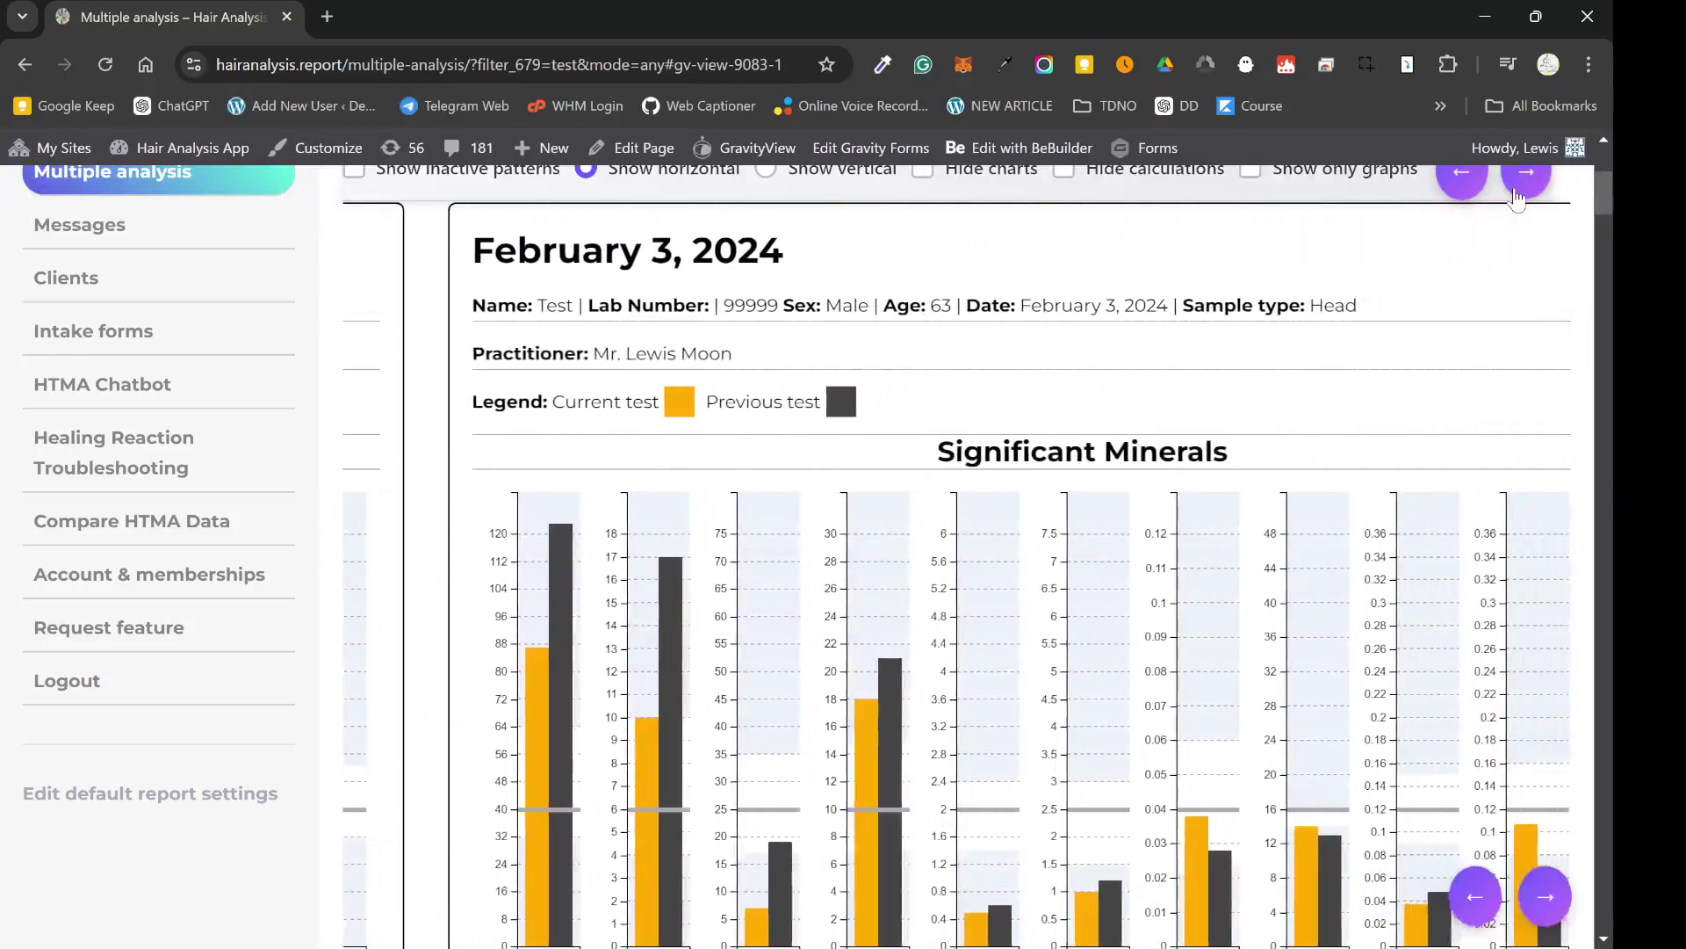
left_click(1518, 195)
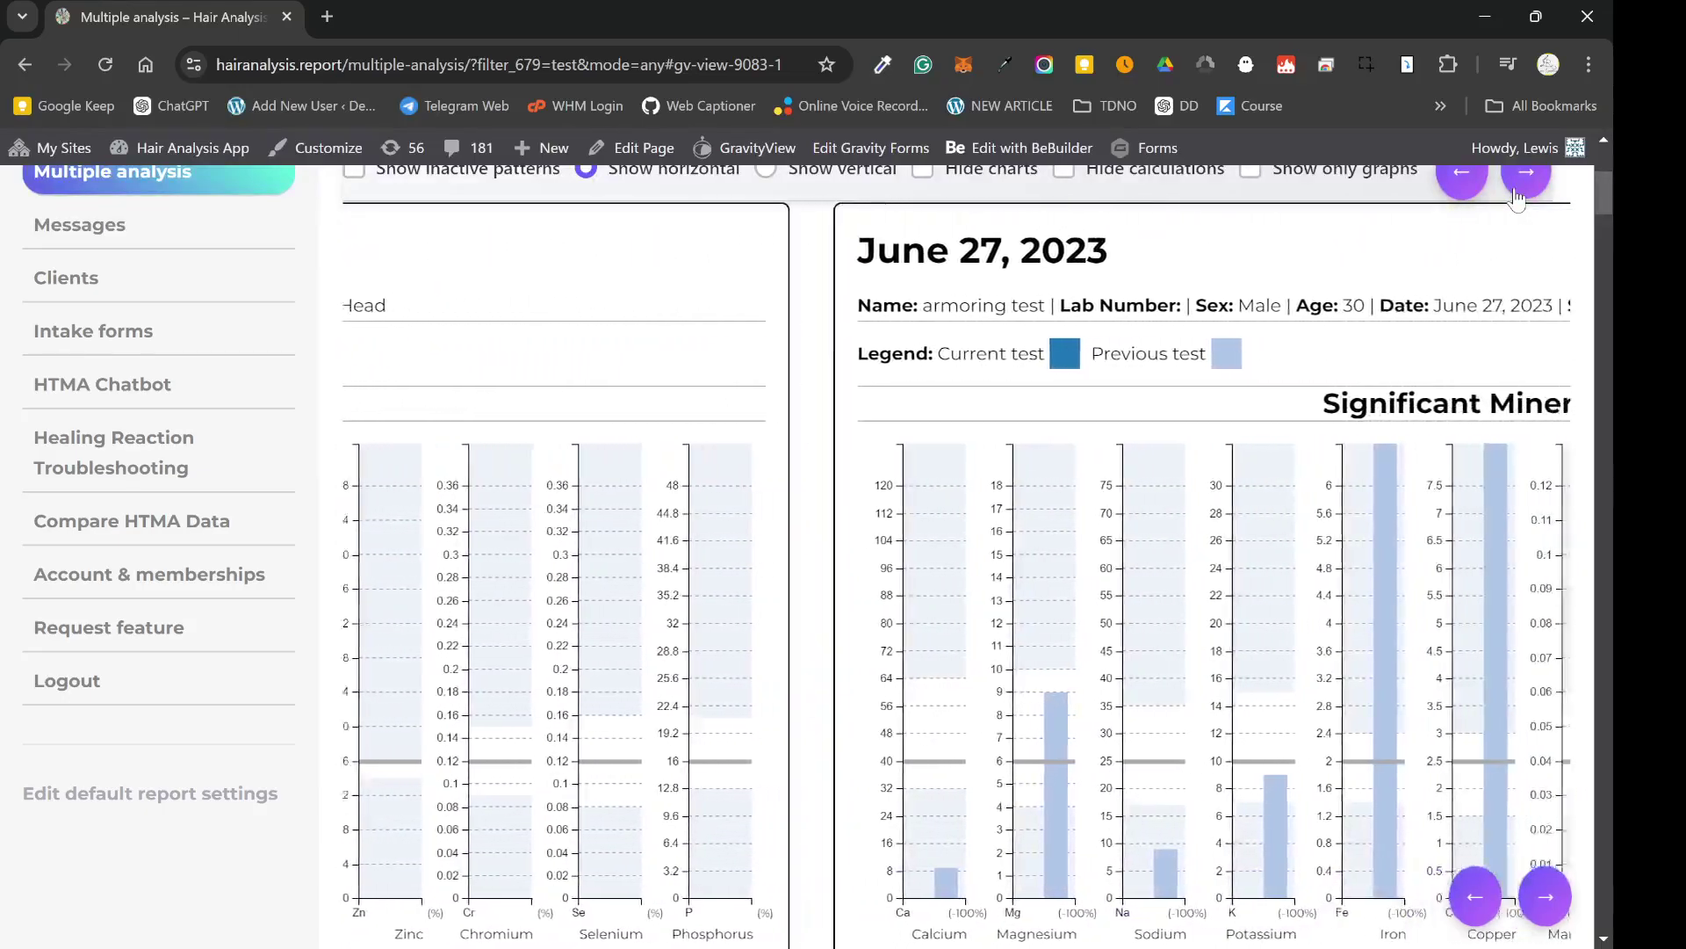
scroll(1047, 468, "down", 15)
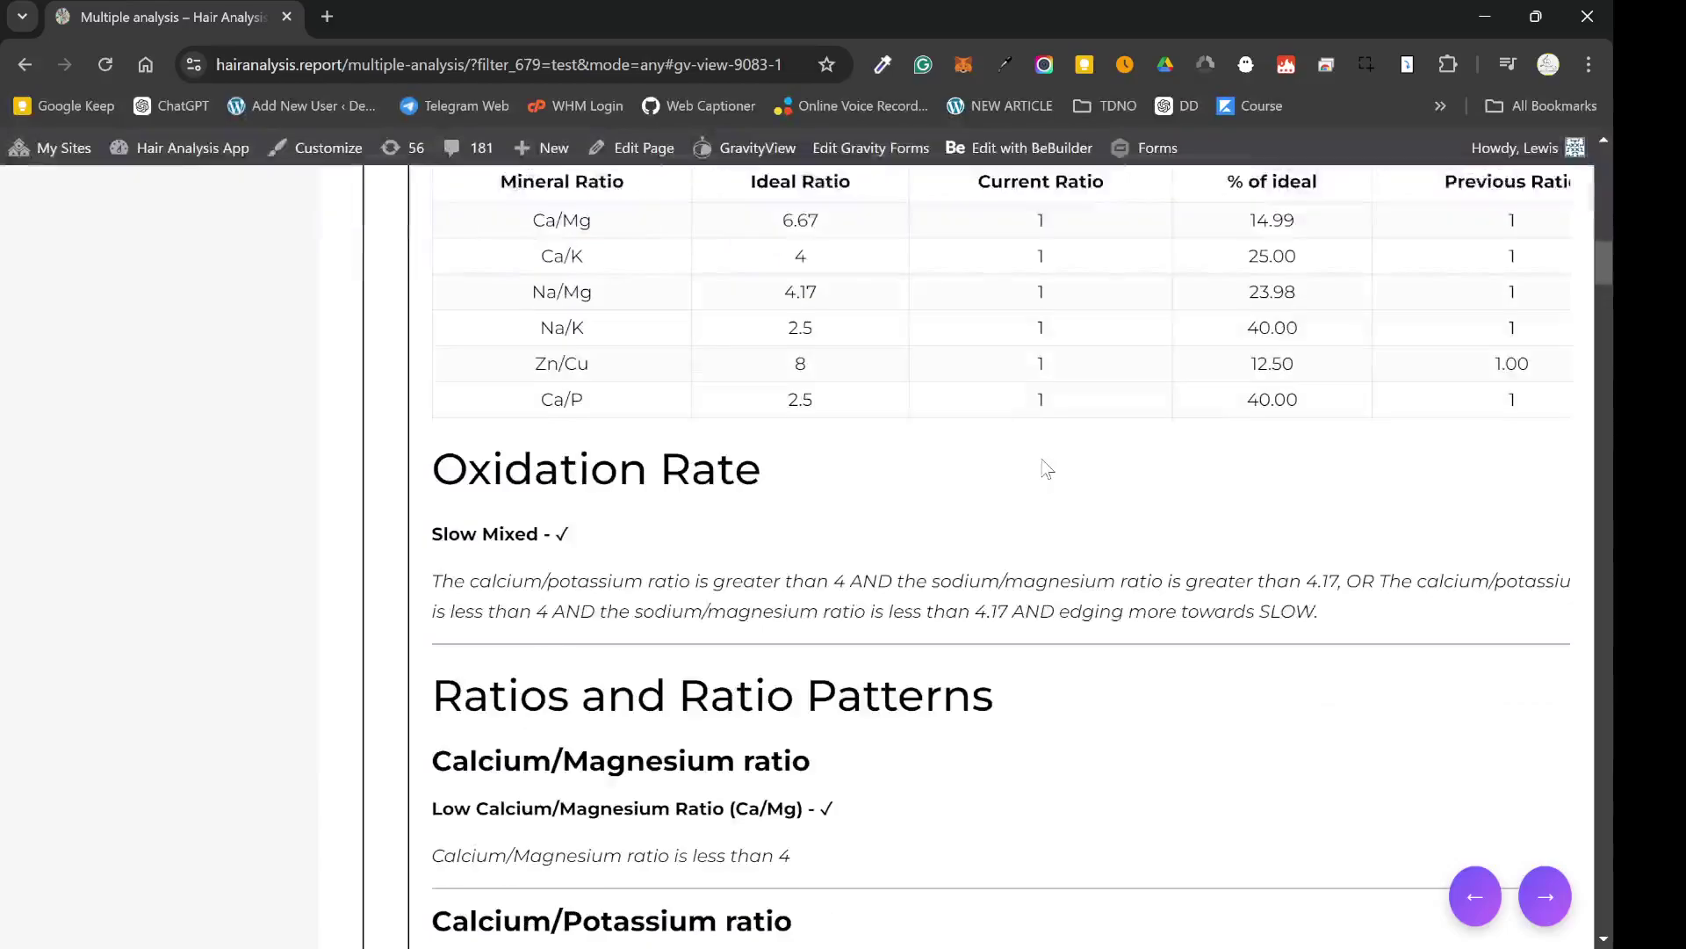
scroll(1047, 468, "down", 8)
scroll(1065, 602, "down", 12)
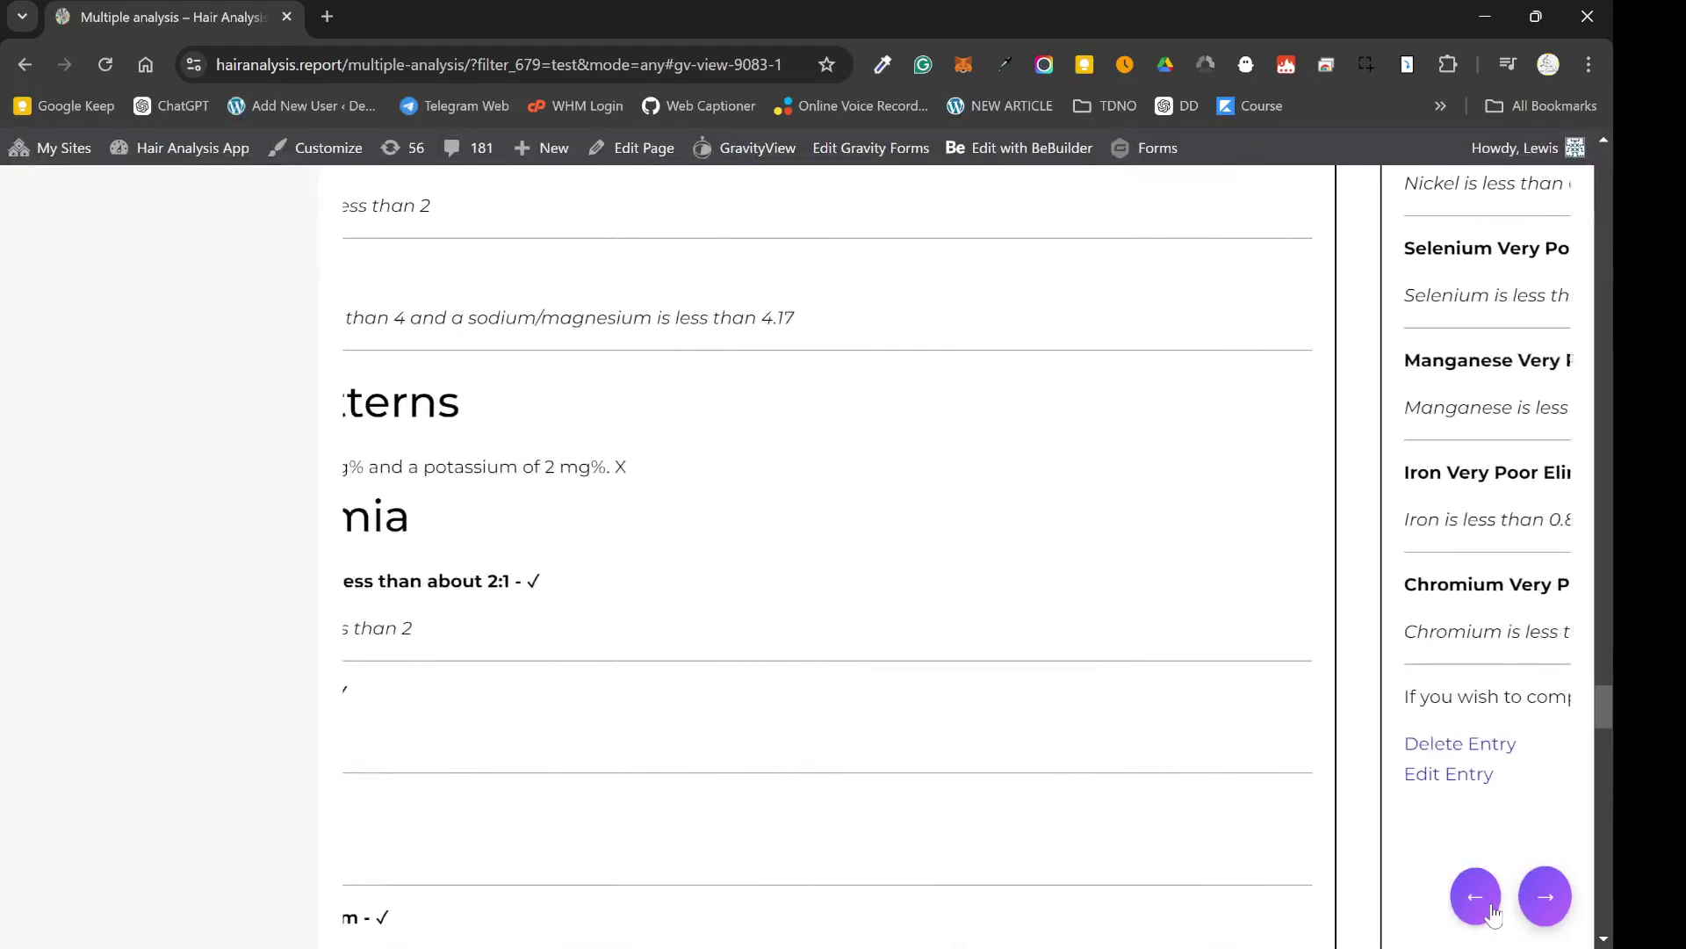
scroll(1149, 709, "down", 10)
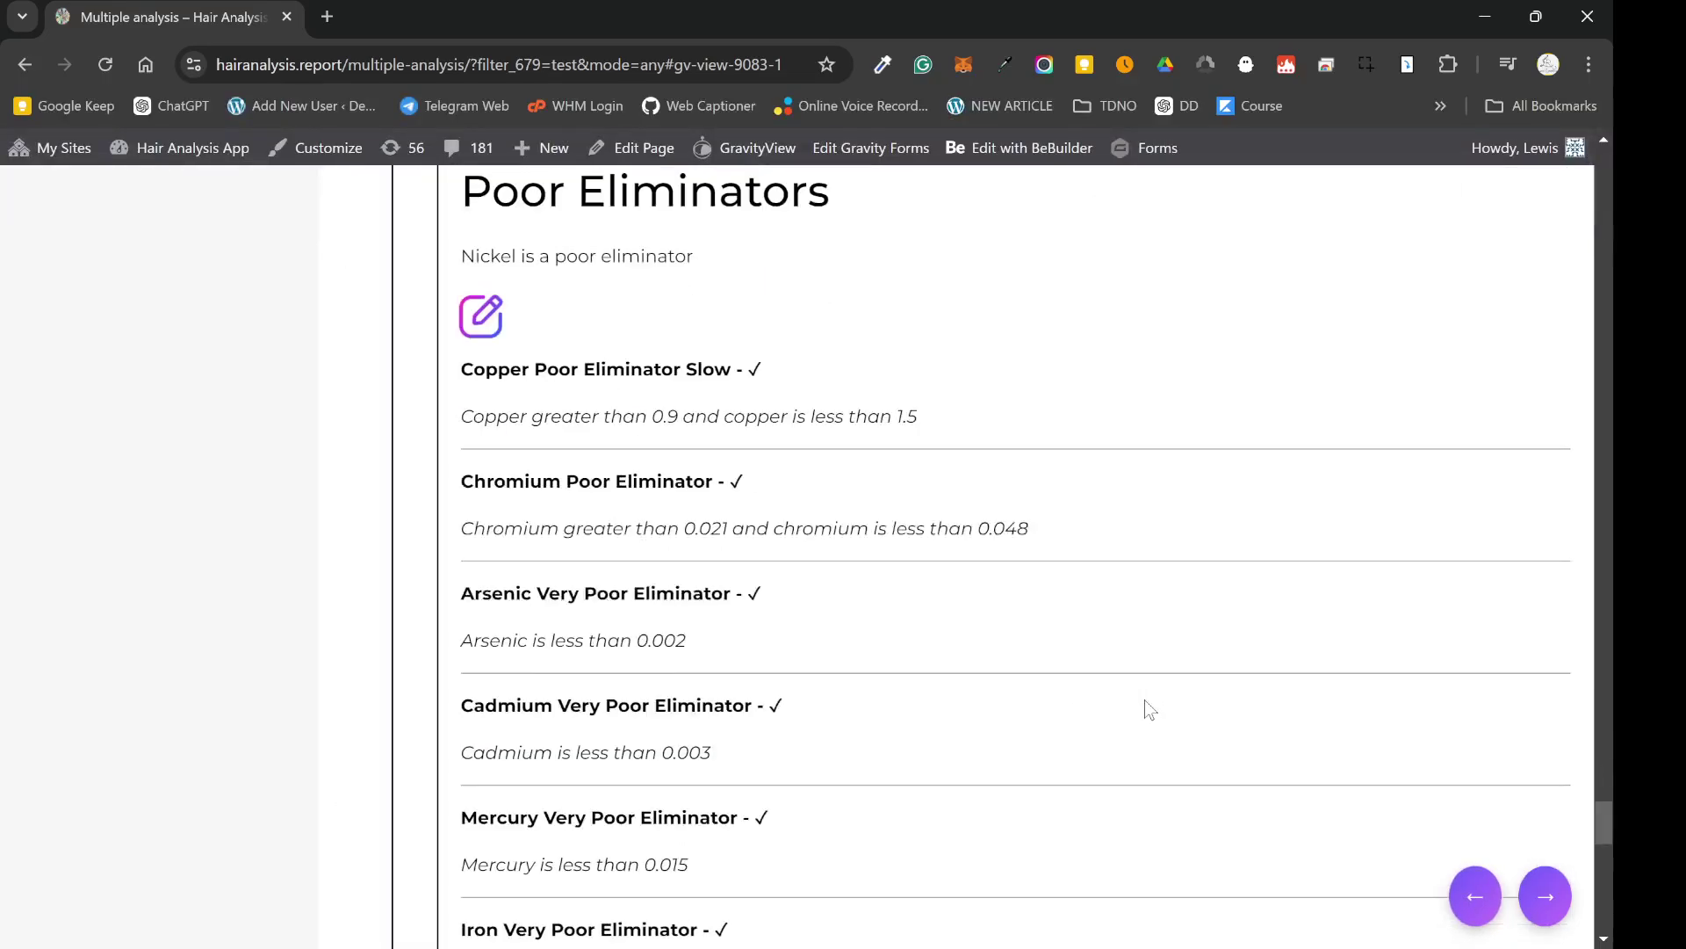
scroll(1149, 710, "down", 14)
scroll(1148, 704, "up", 5)
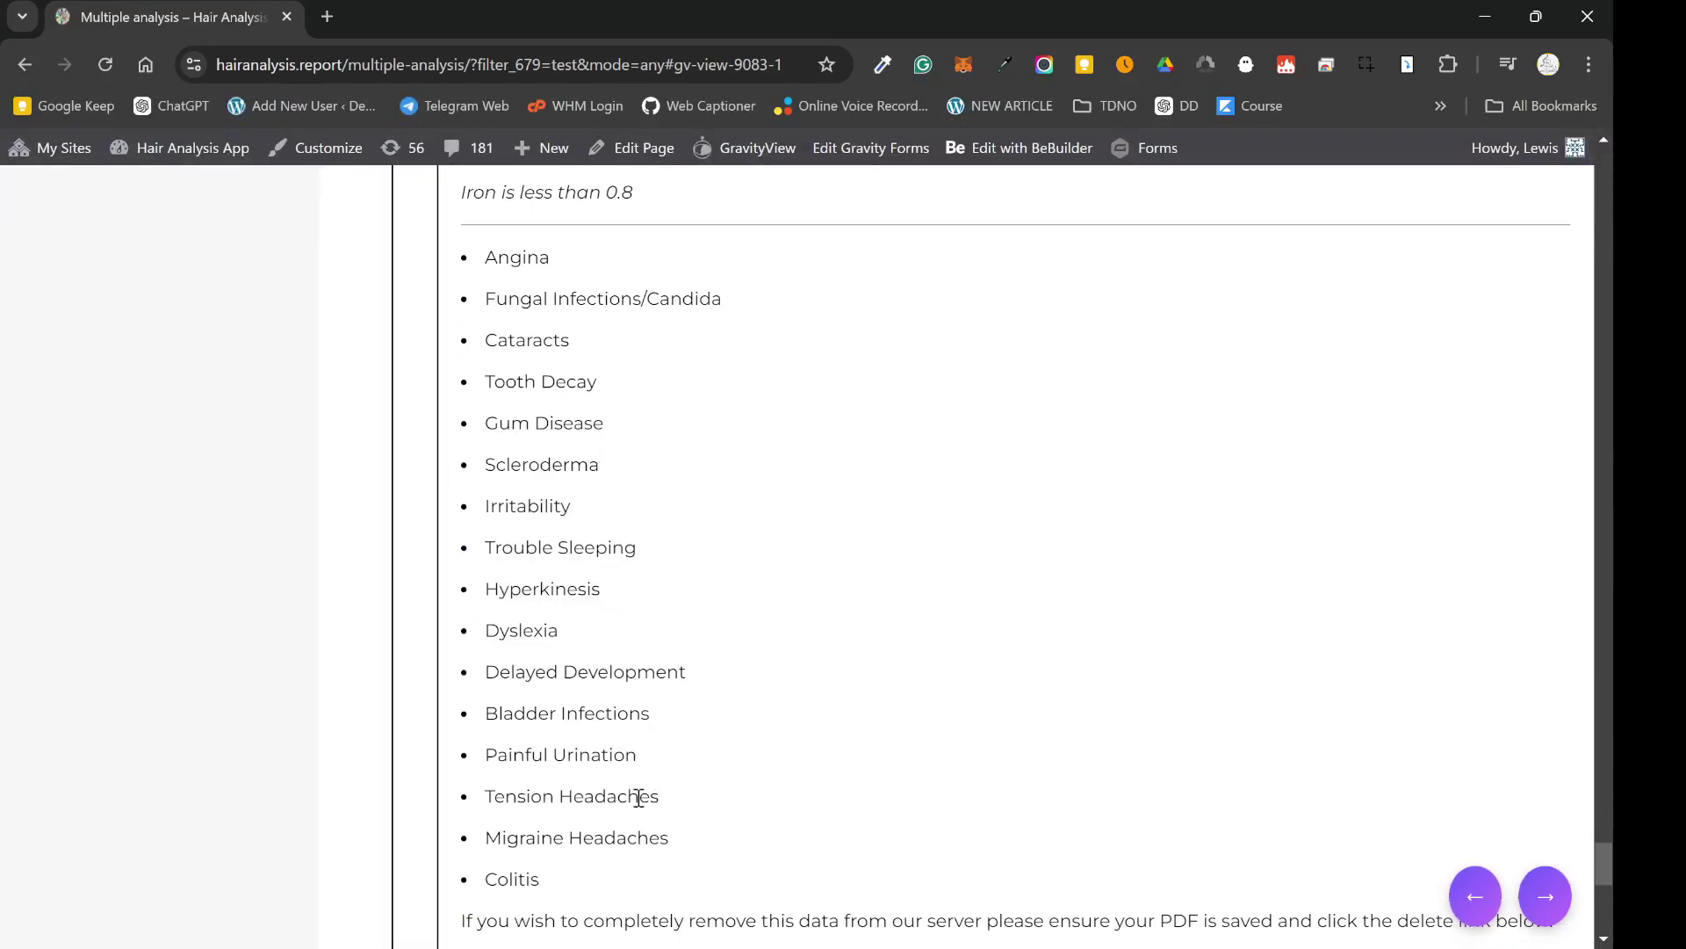
left_click_drag(601, 884, 529, 239)
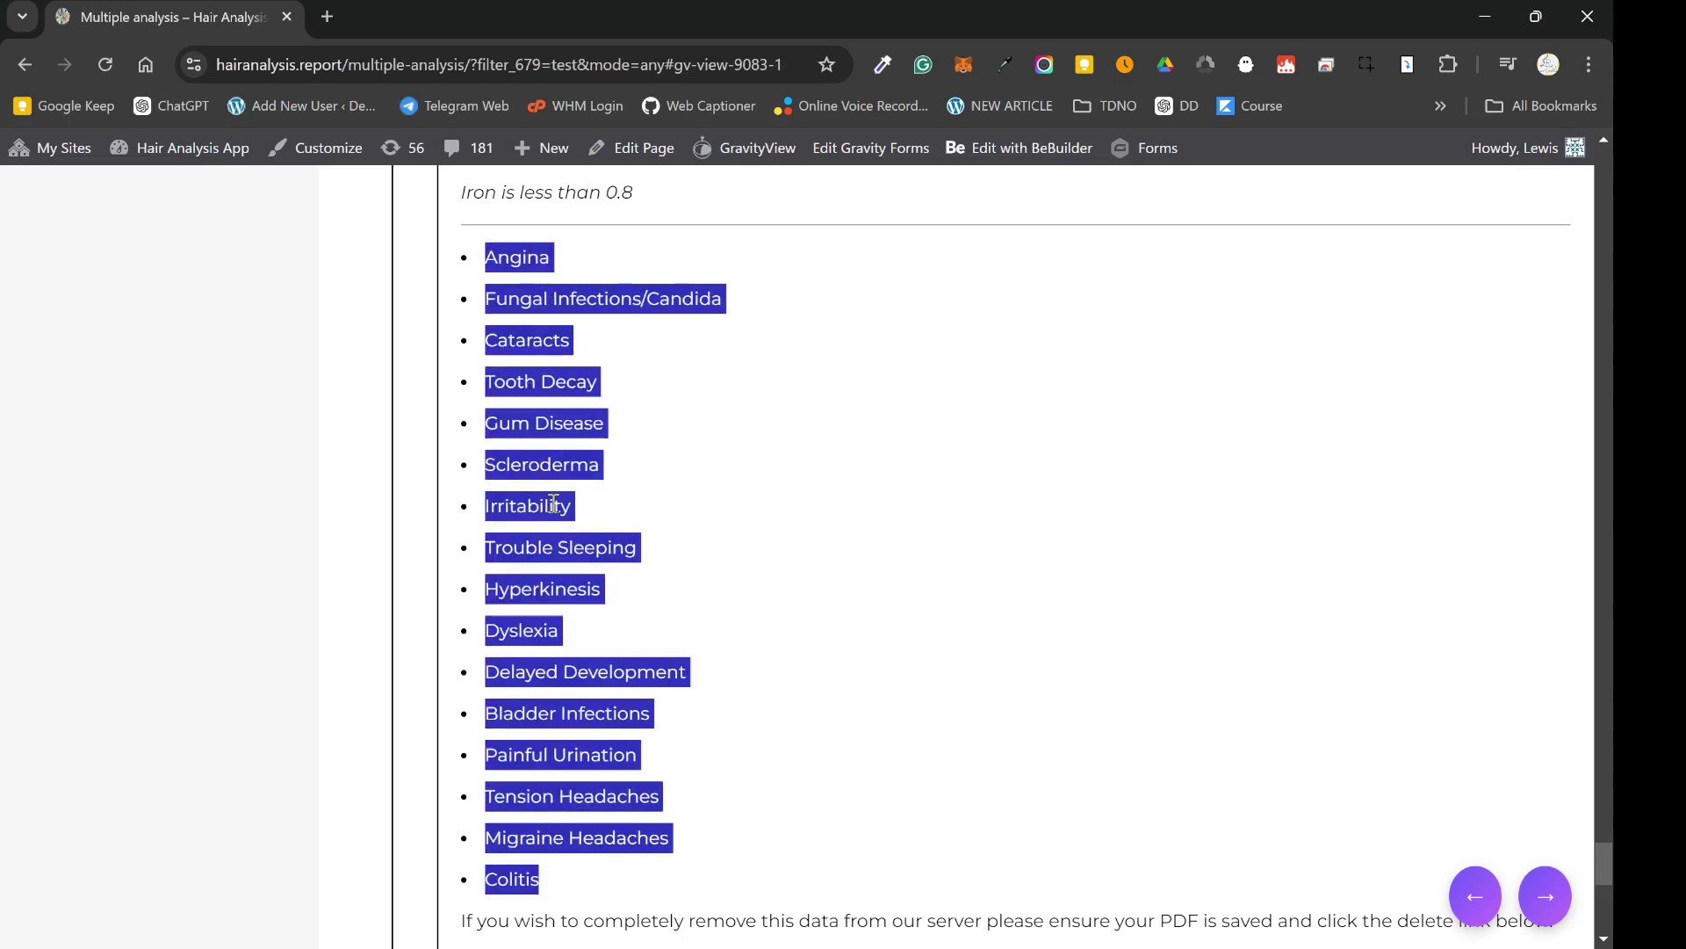
left_click(551, 549)
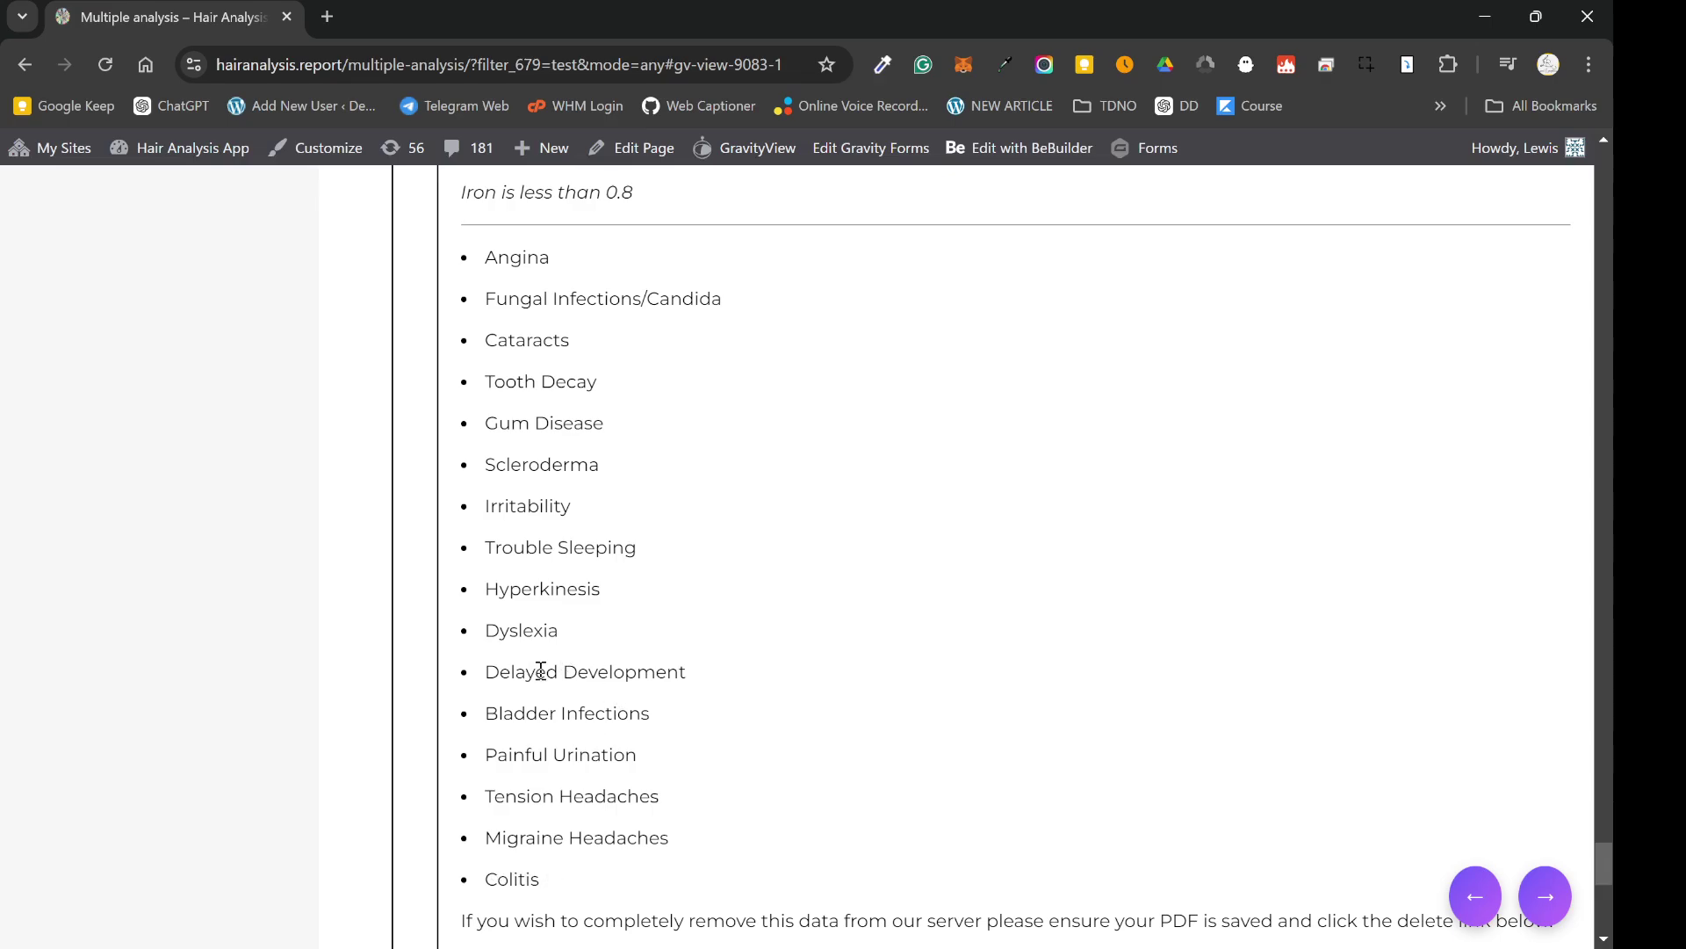
left_click_drag(563, 890, 506, 266)
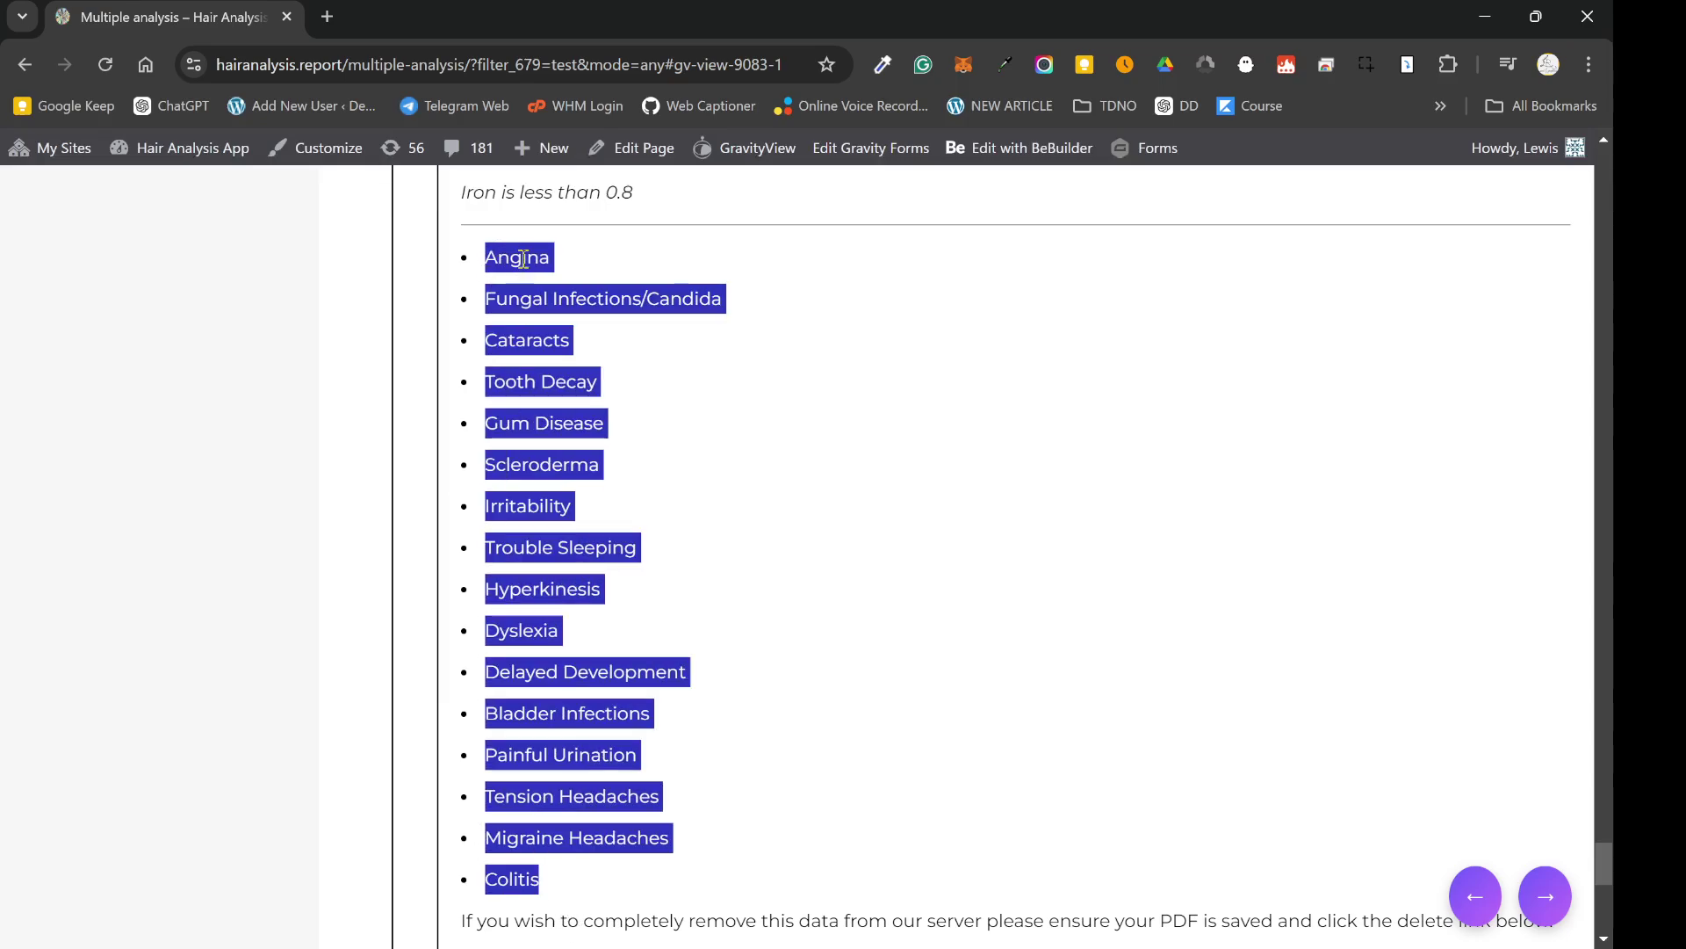
left_click(729, 601)
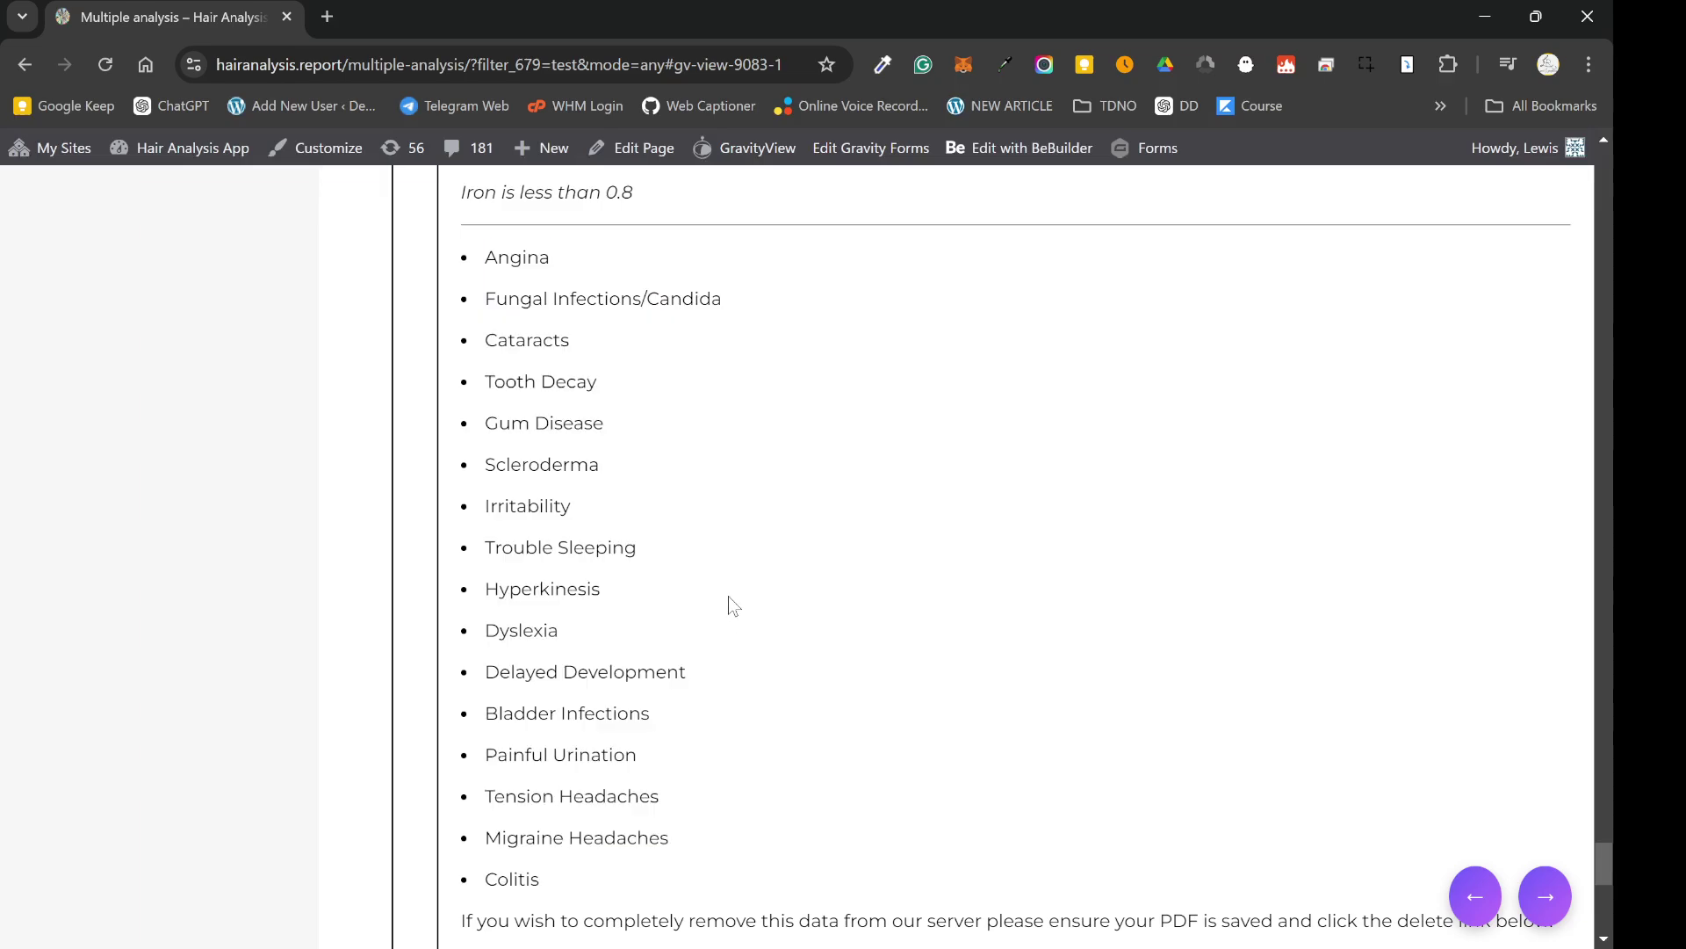
left_click(1493, 916)
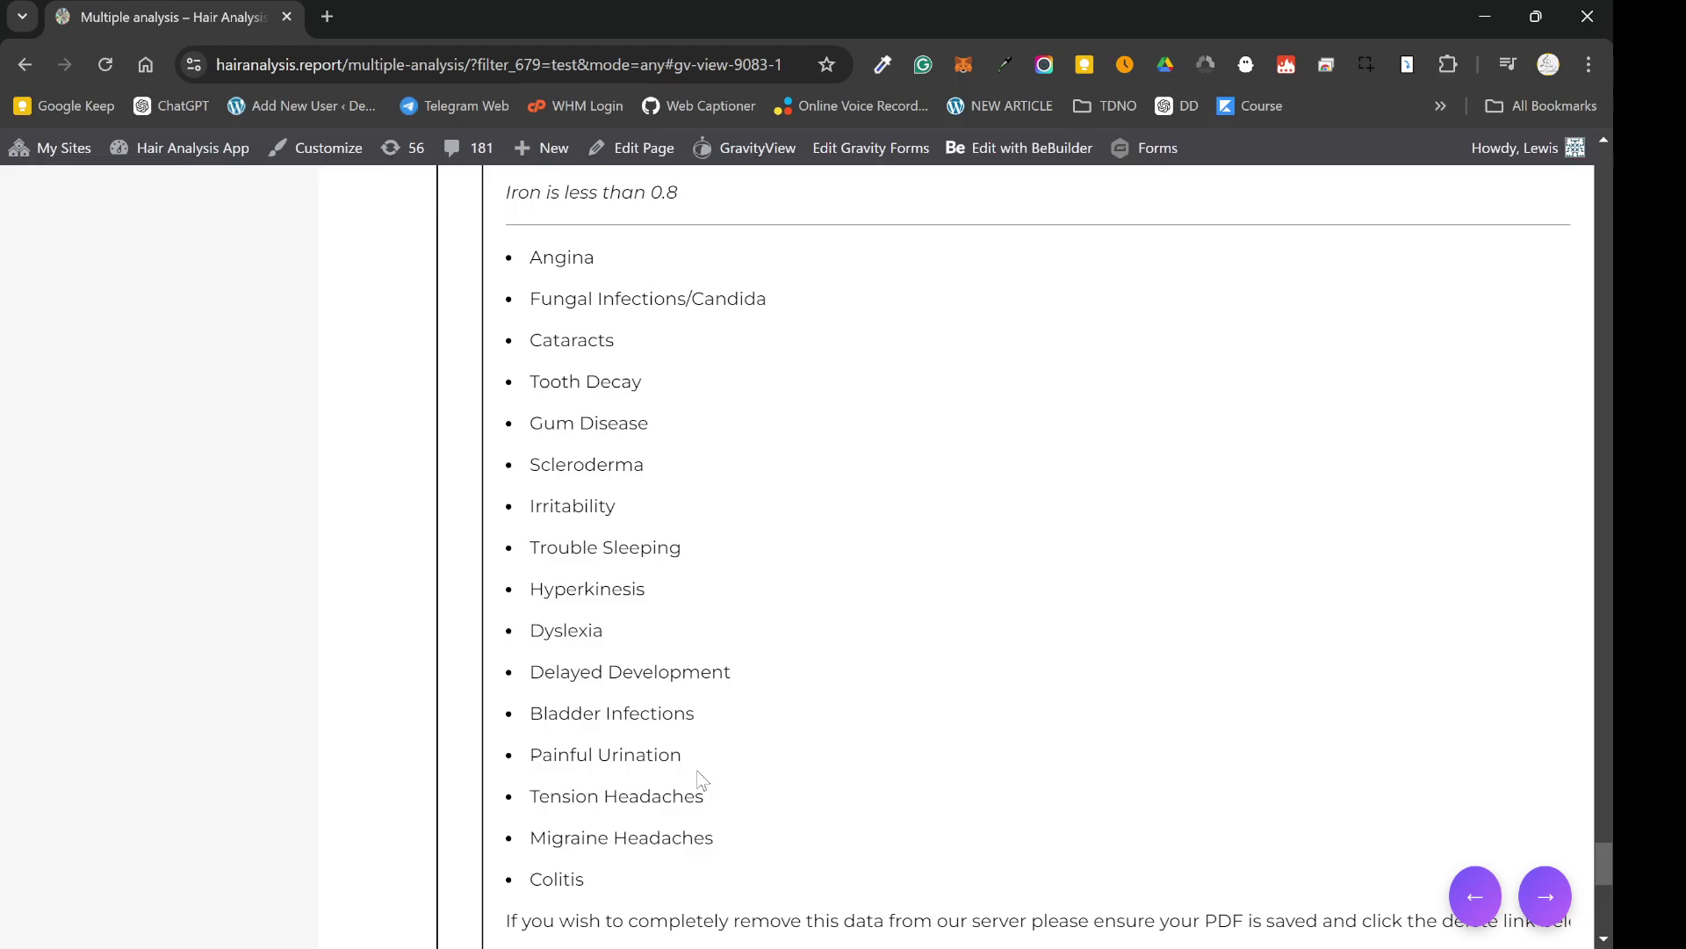
Slide the timeline back to the September 17, 2024 report and scroll through it
left_click(1483, 891)
left_click_drag(1600, 872, 1602, 184)
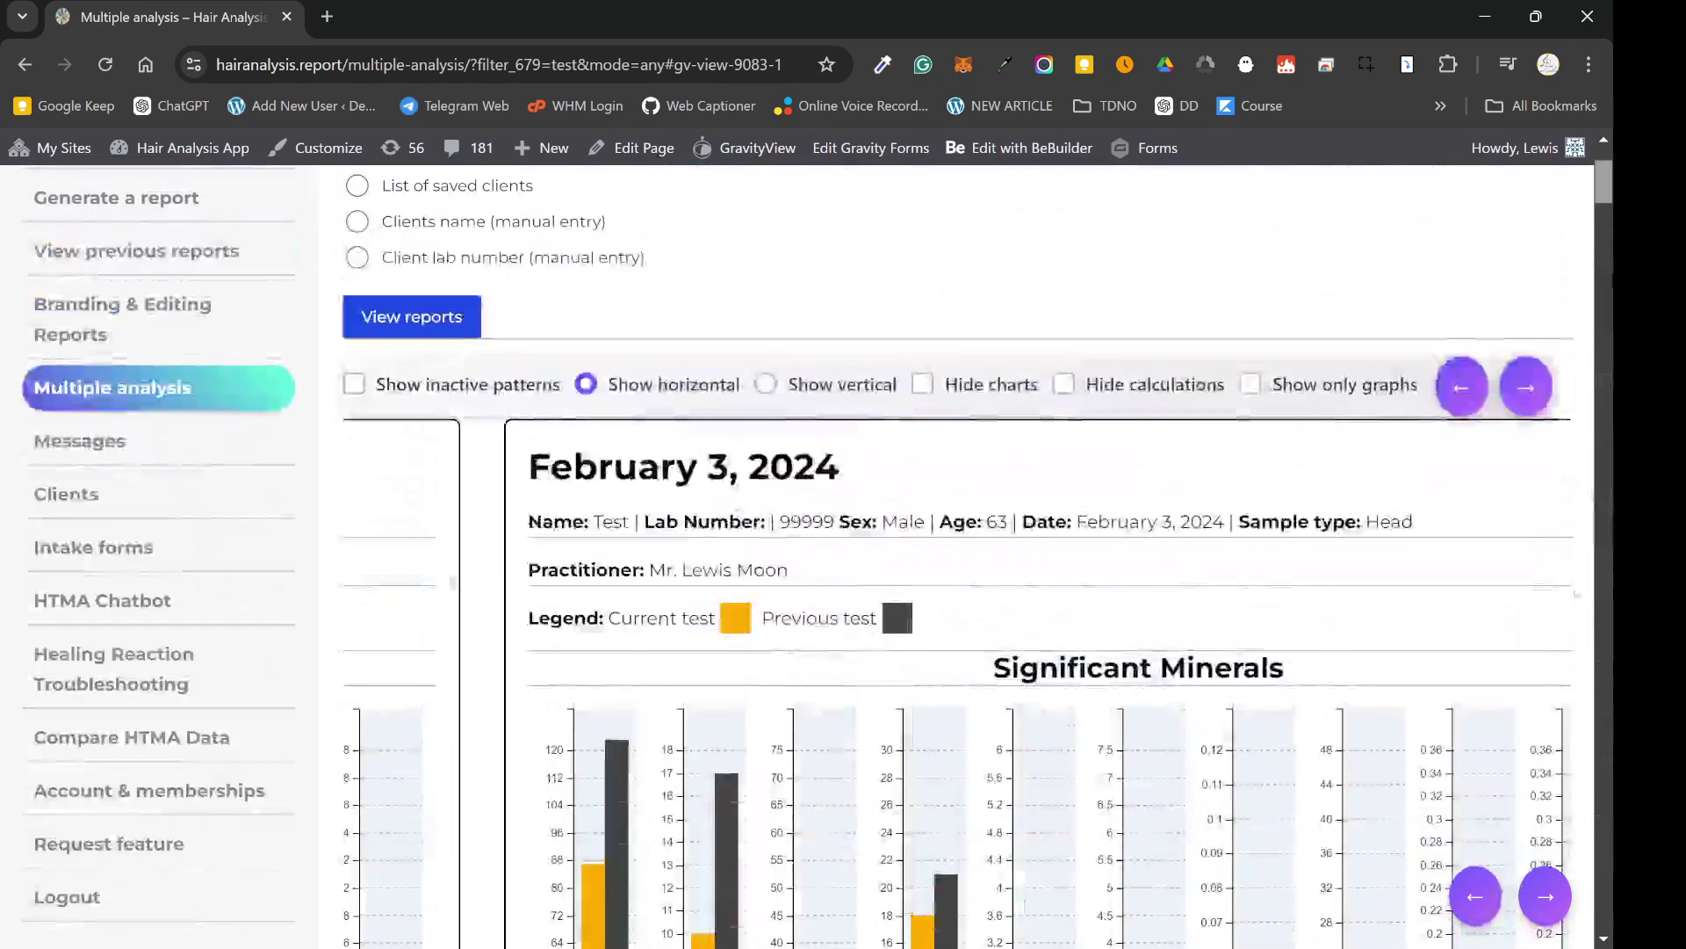
left_click(1477, 918)
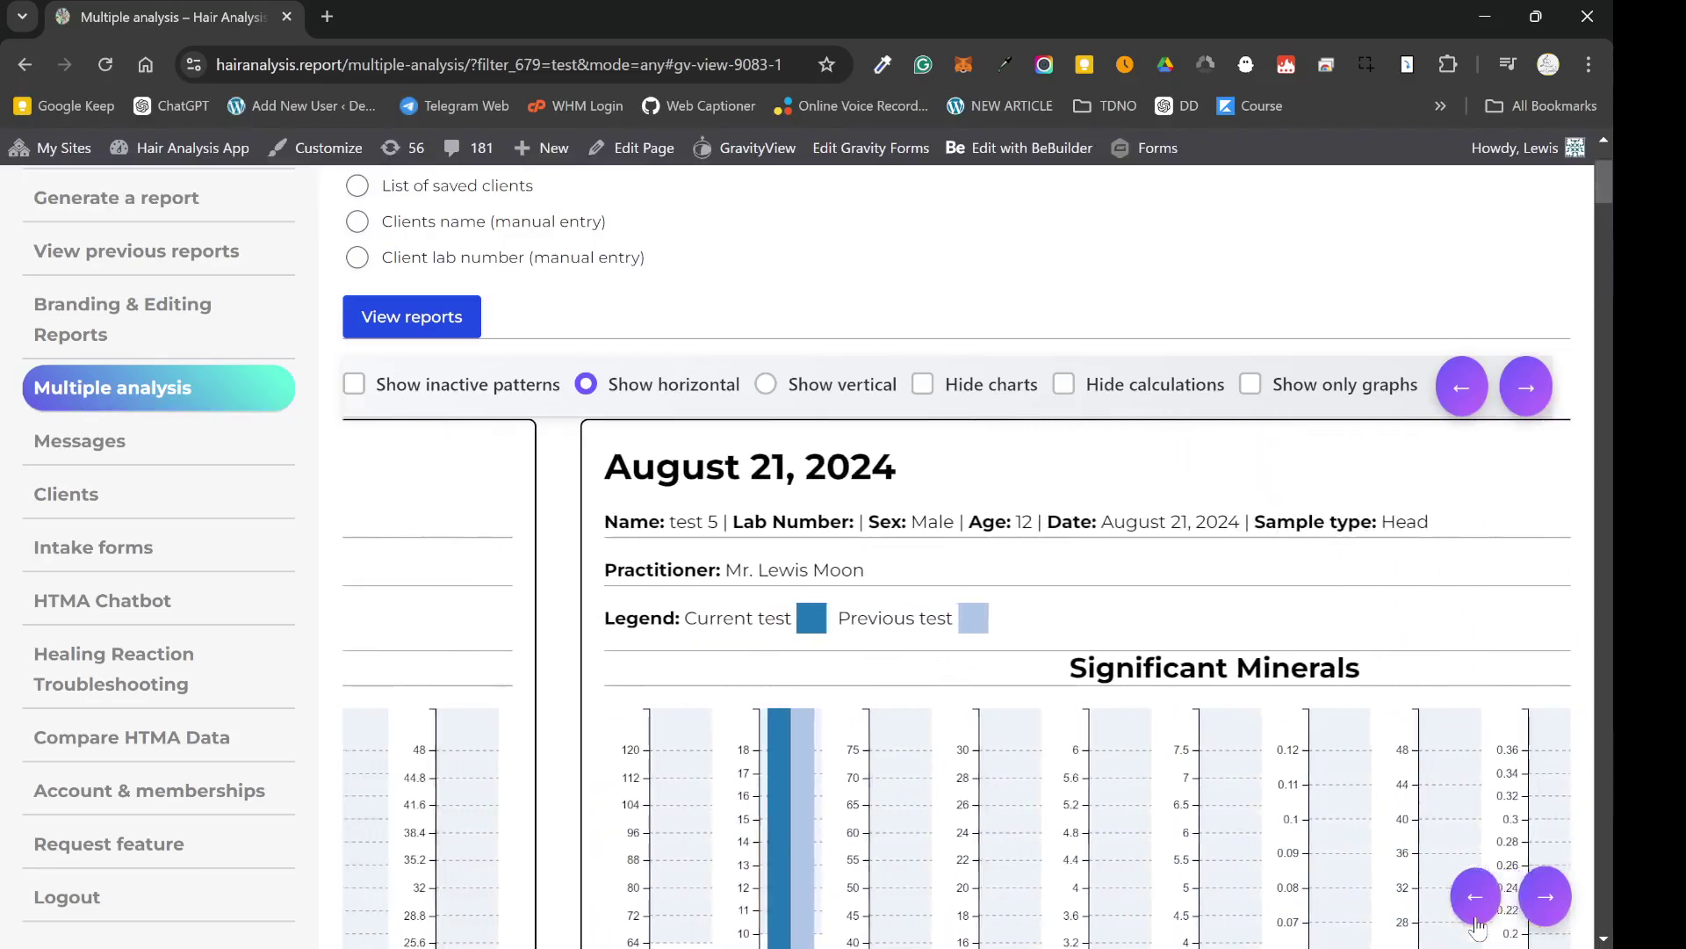
left_click(1477, 923)
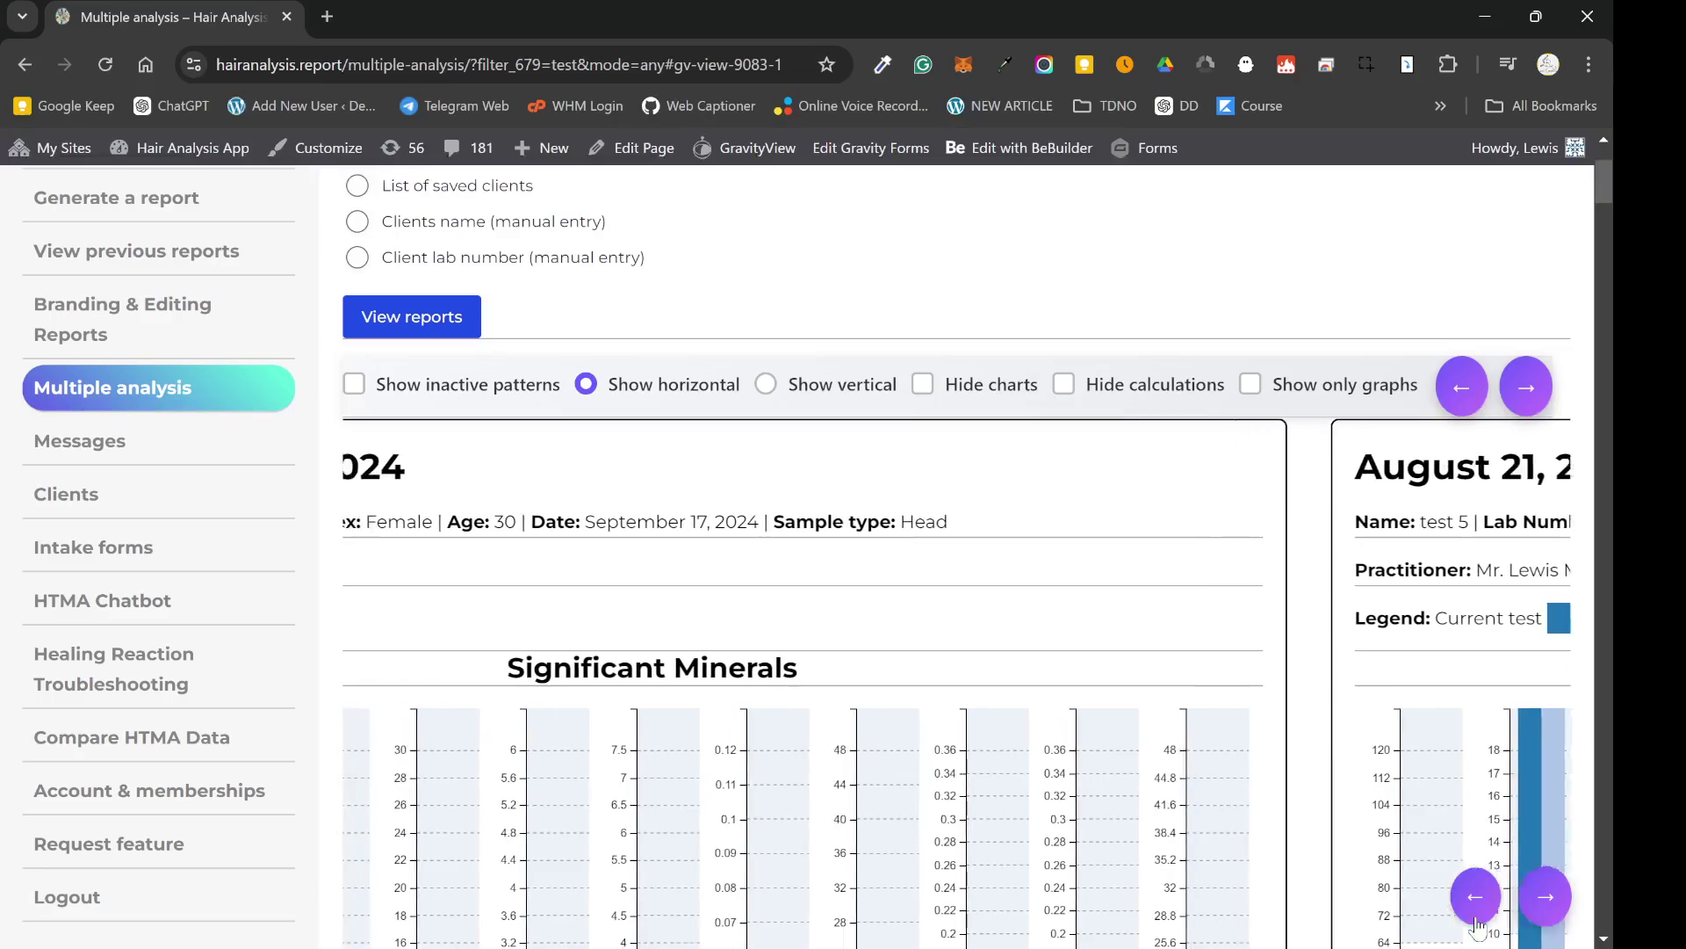
scroll(563, 703, "down", 15)
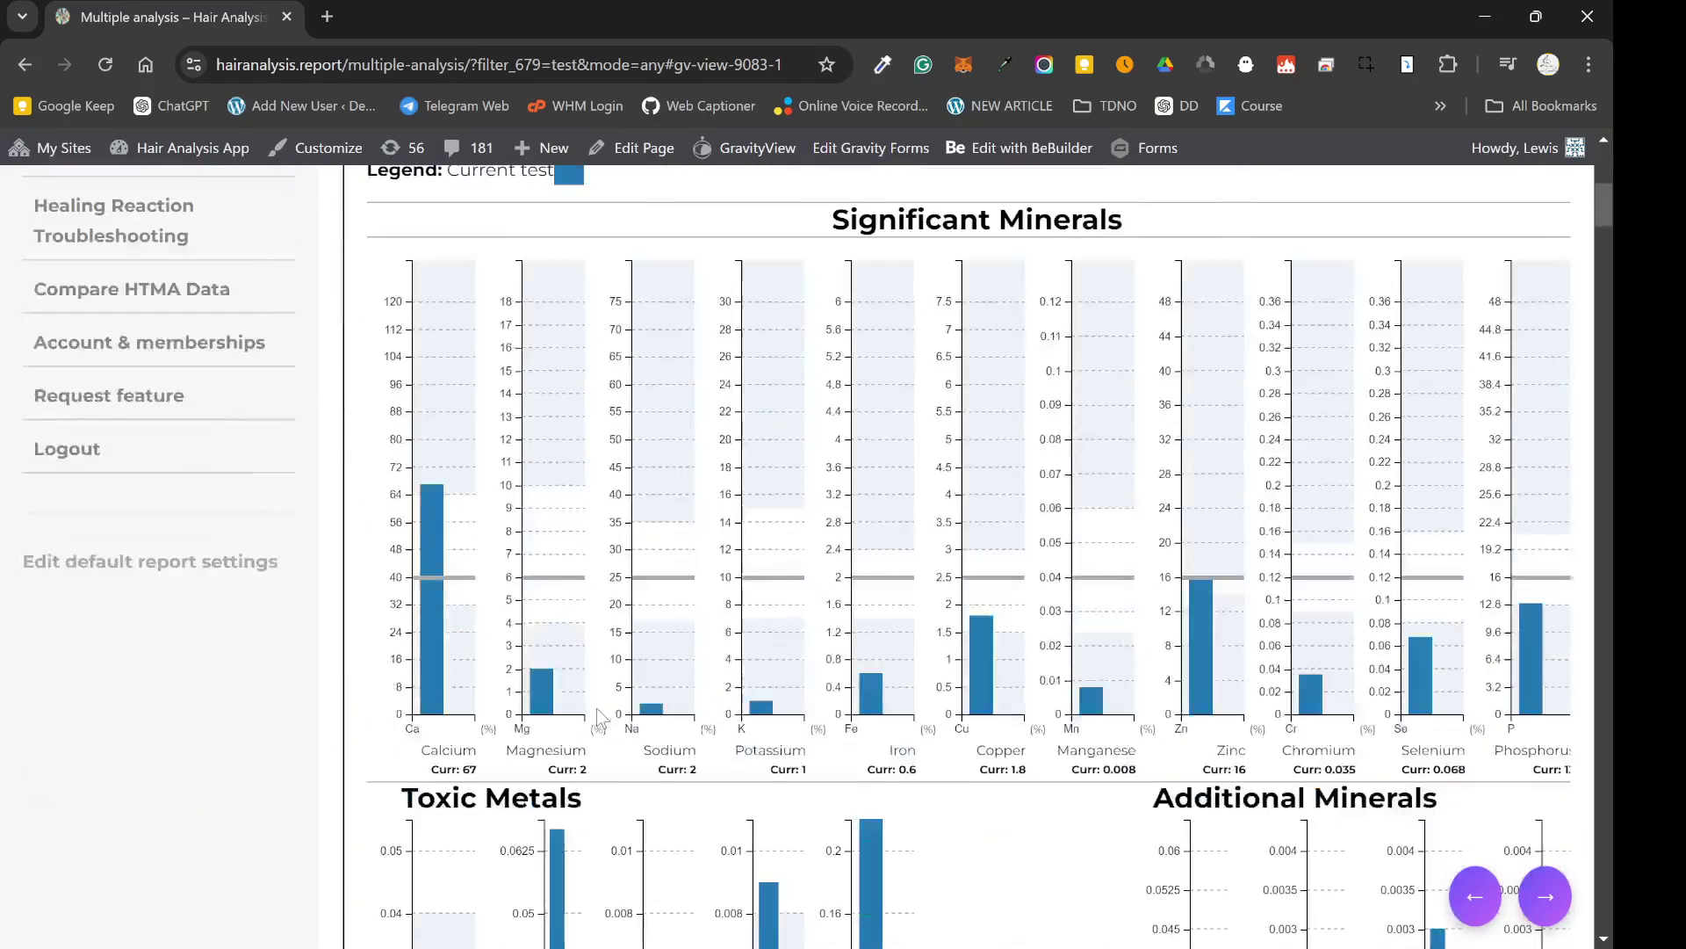
scroll(597, 710, "up", 12)
scroll(597, 710, "up", 4)
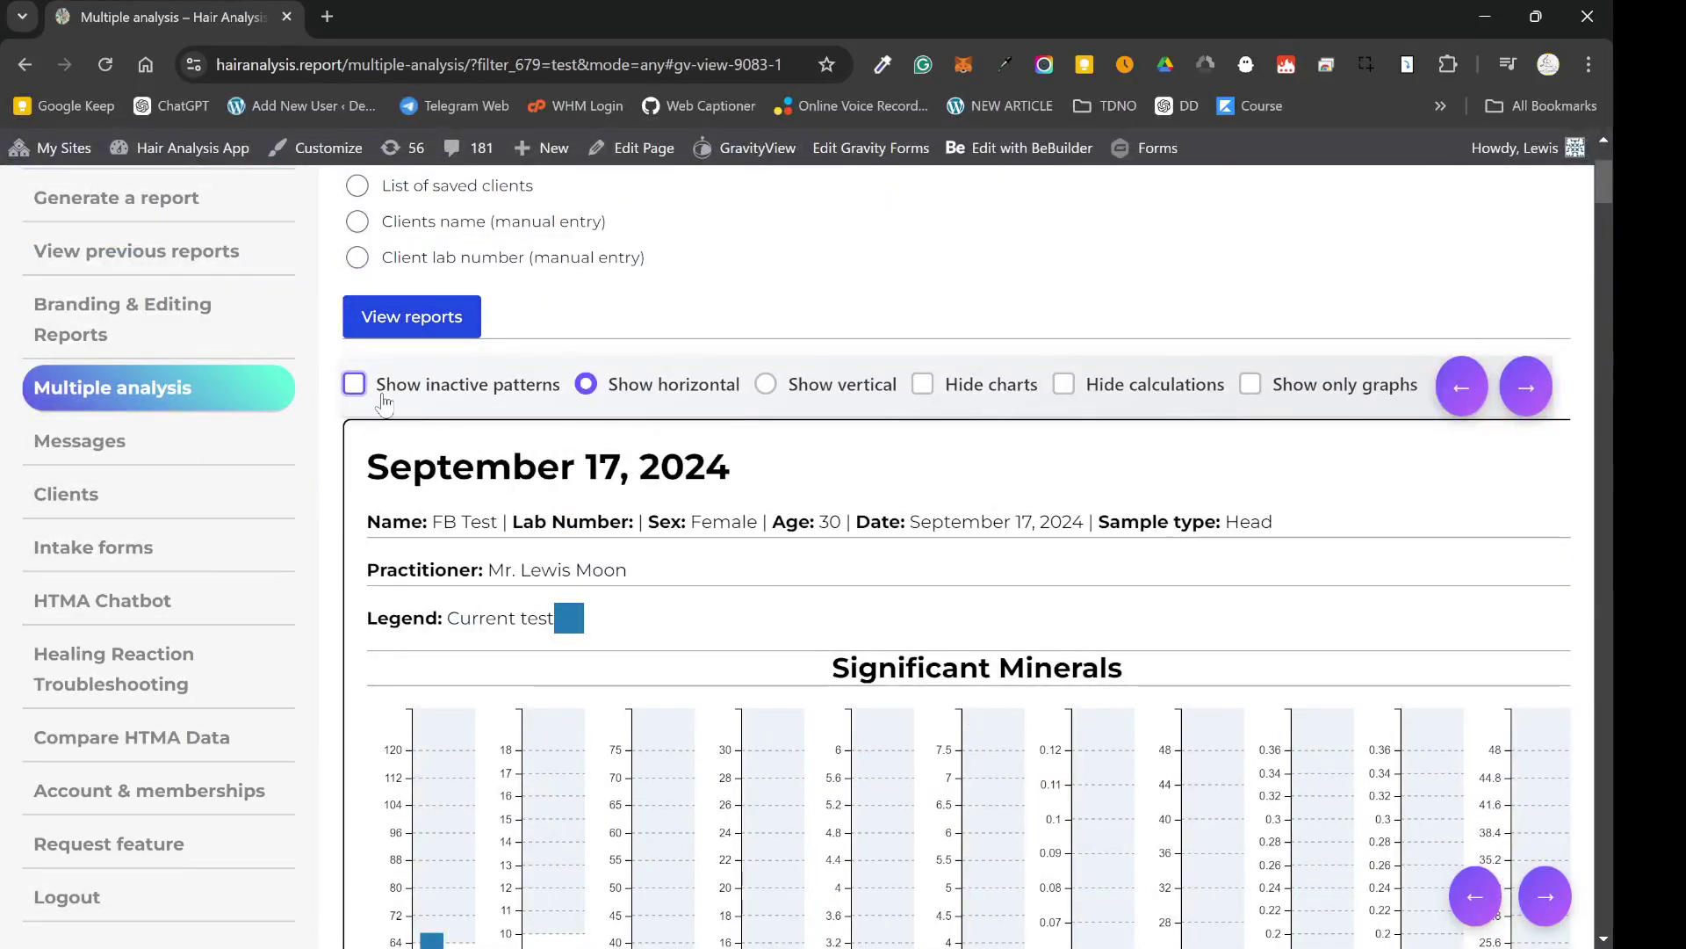
scroll(539, 543, "down", 20)
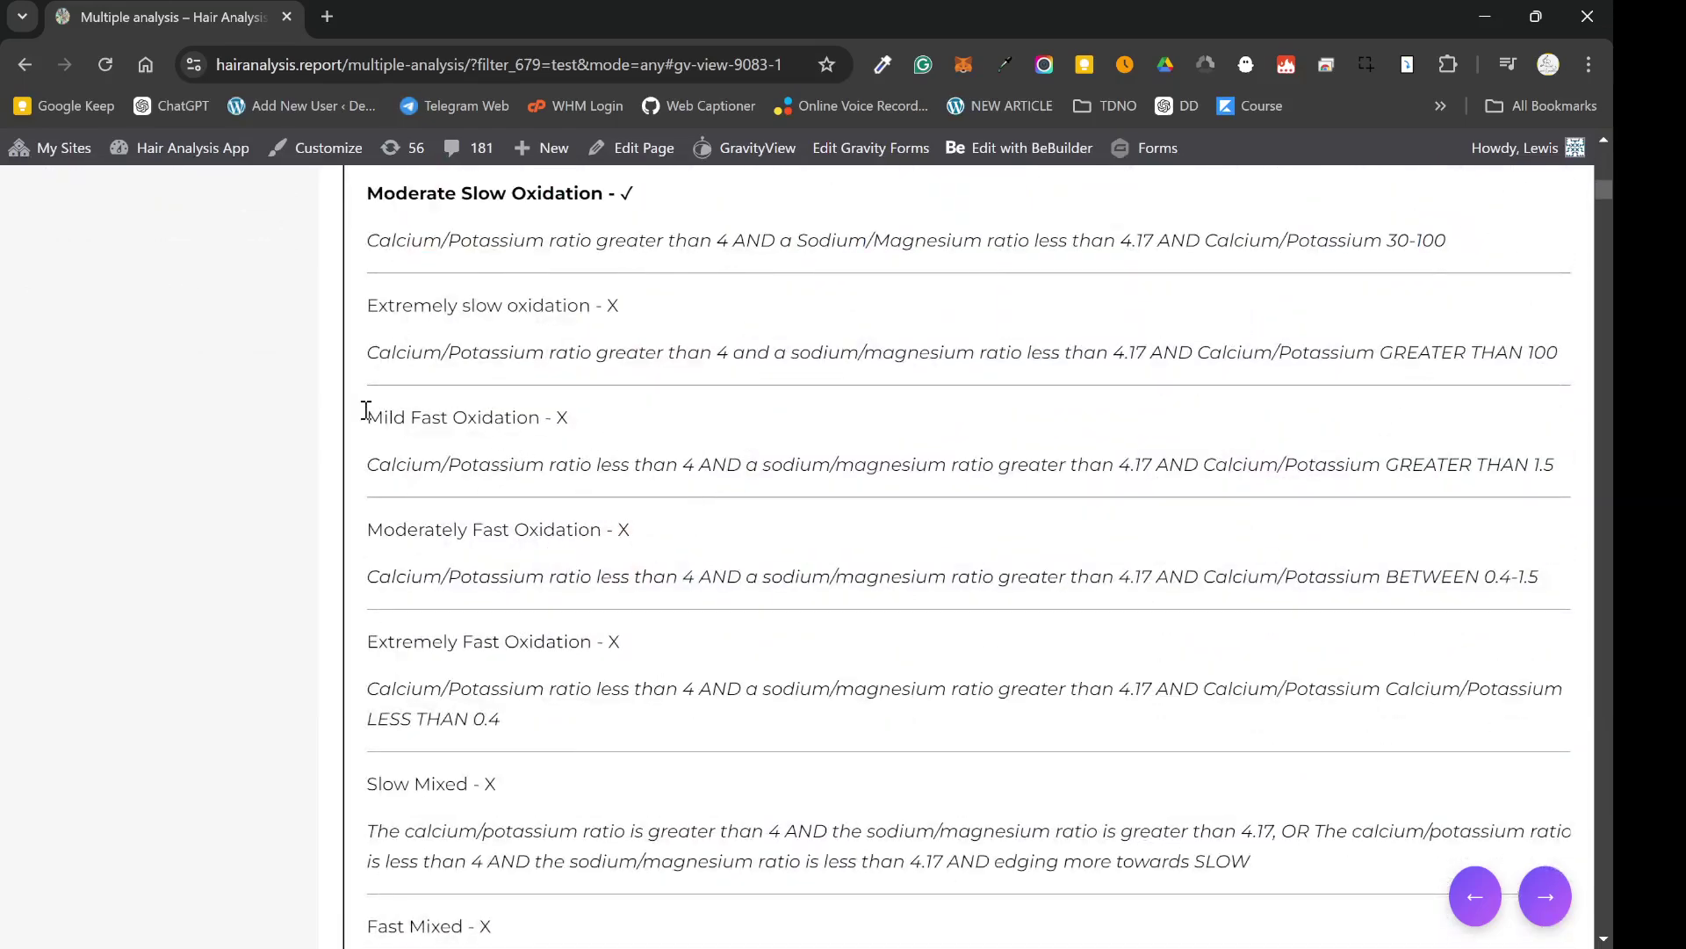
scroll(588, 489, "down", 20)
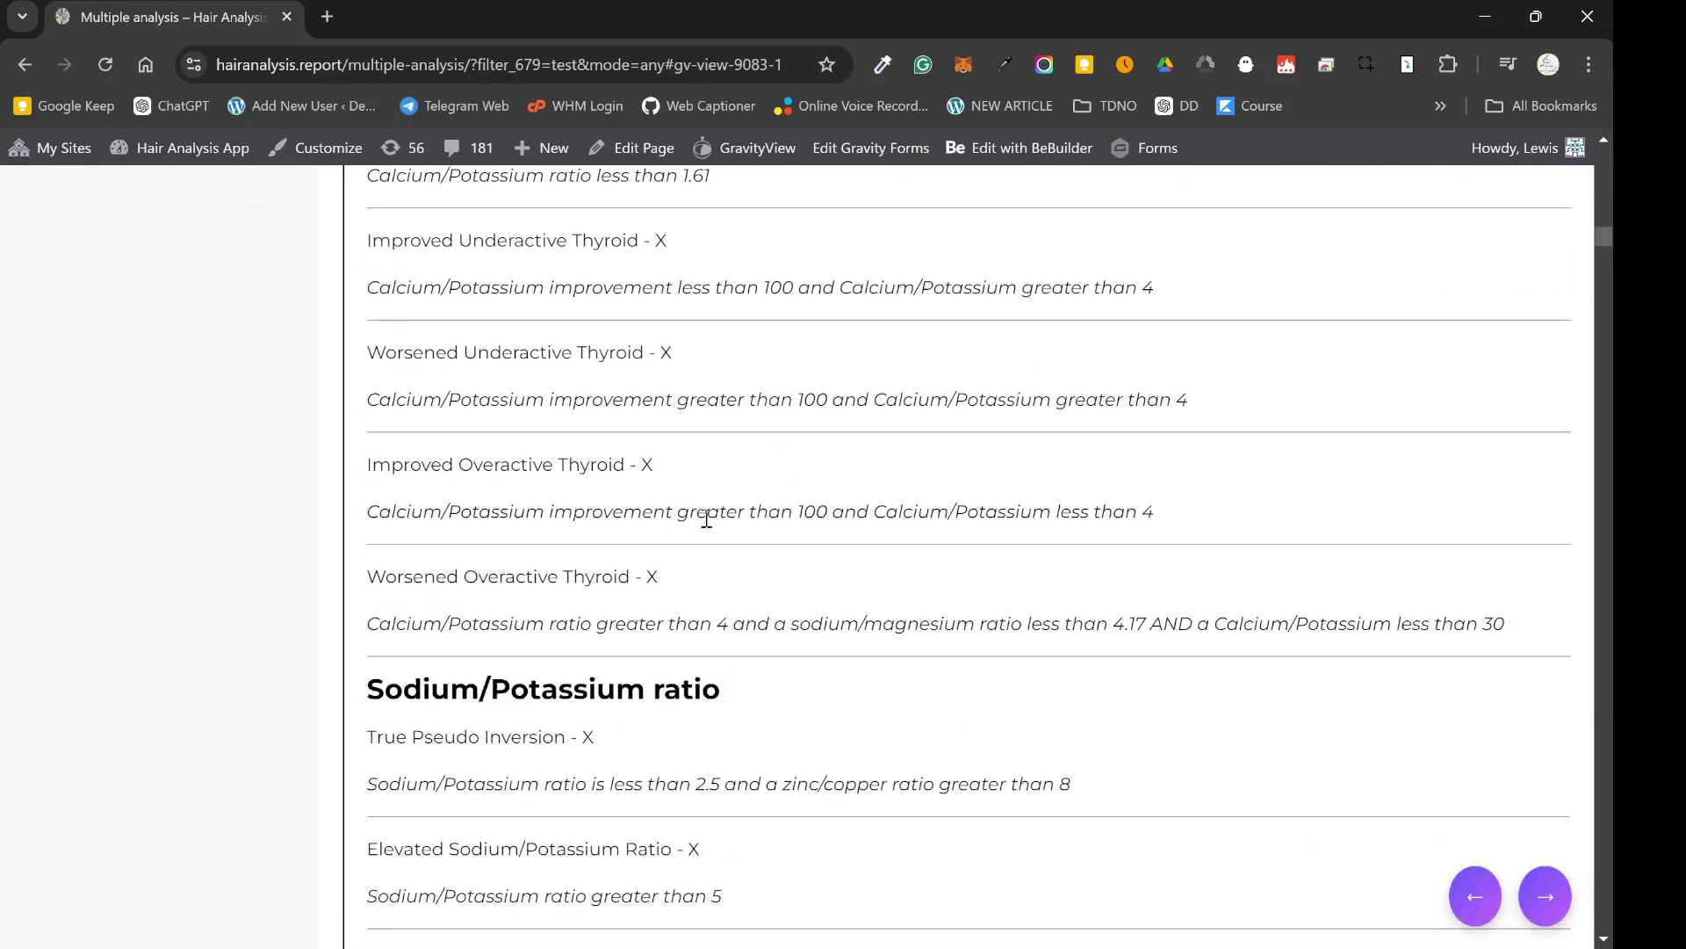
scroll(708, 519, "down", 20)
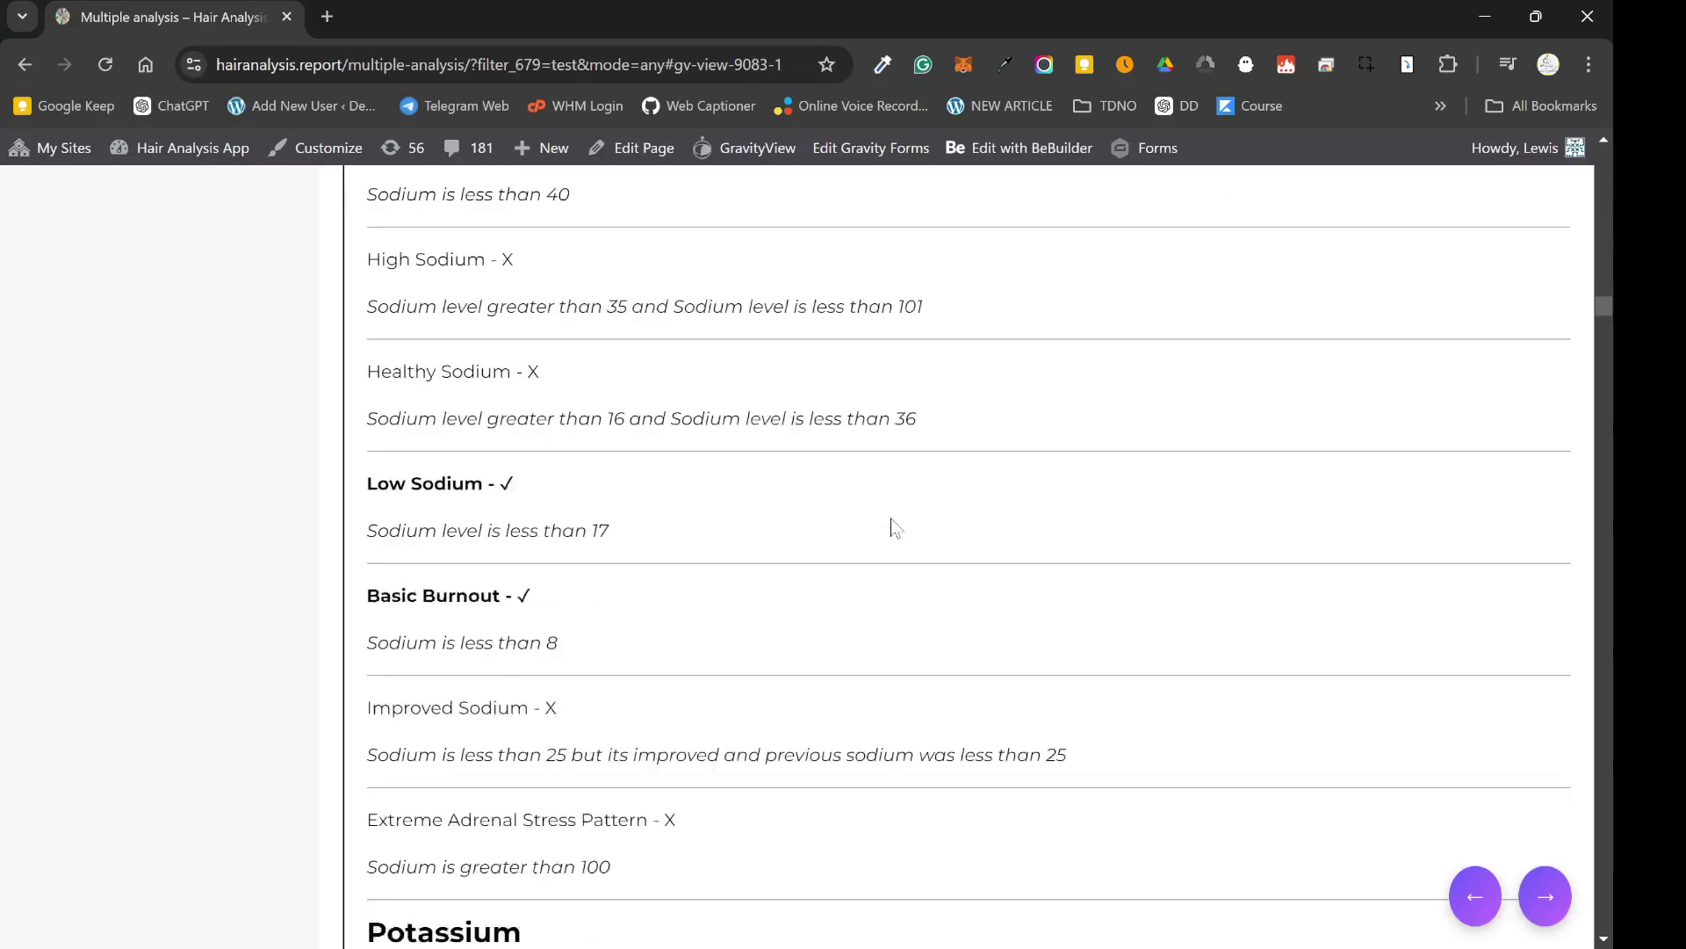
scroll(891, 524, "down", 20)
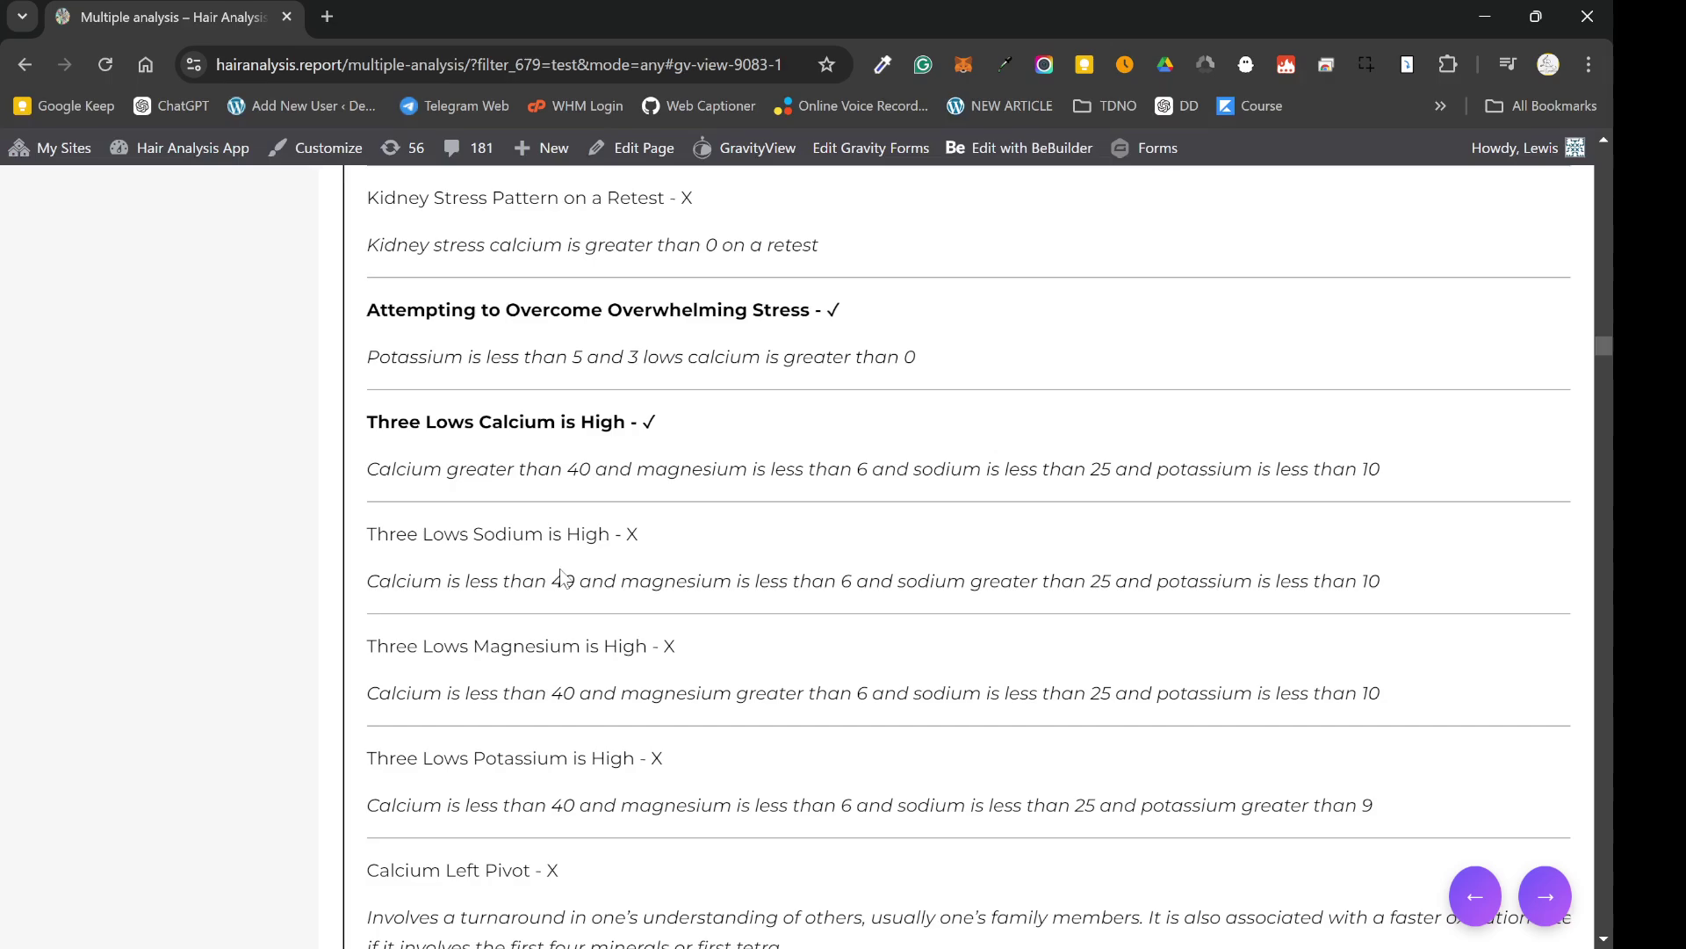
scroll(562, 577, "down", 2)
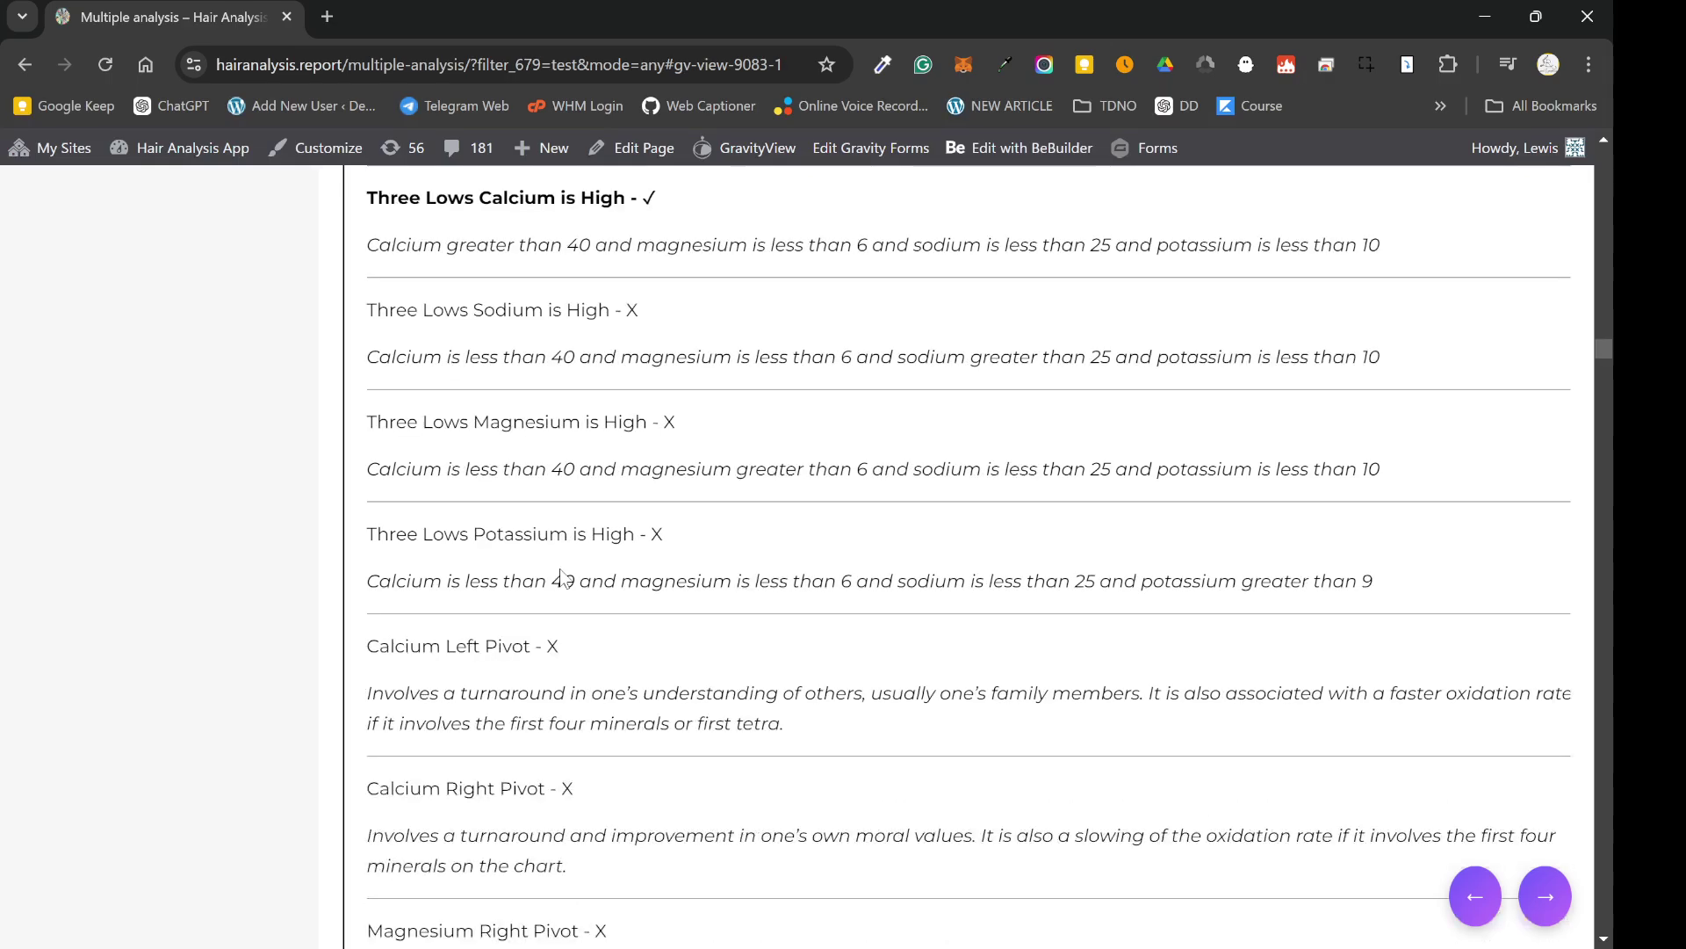
left_click_drag(373, 581, 1427, 577)
left_click(700, 566)
left_click_drag(1388, 576, 341, 585)
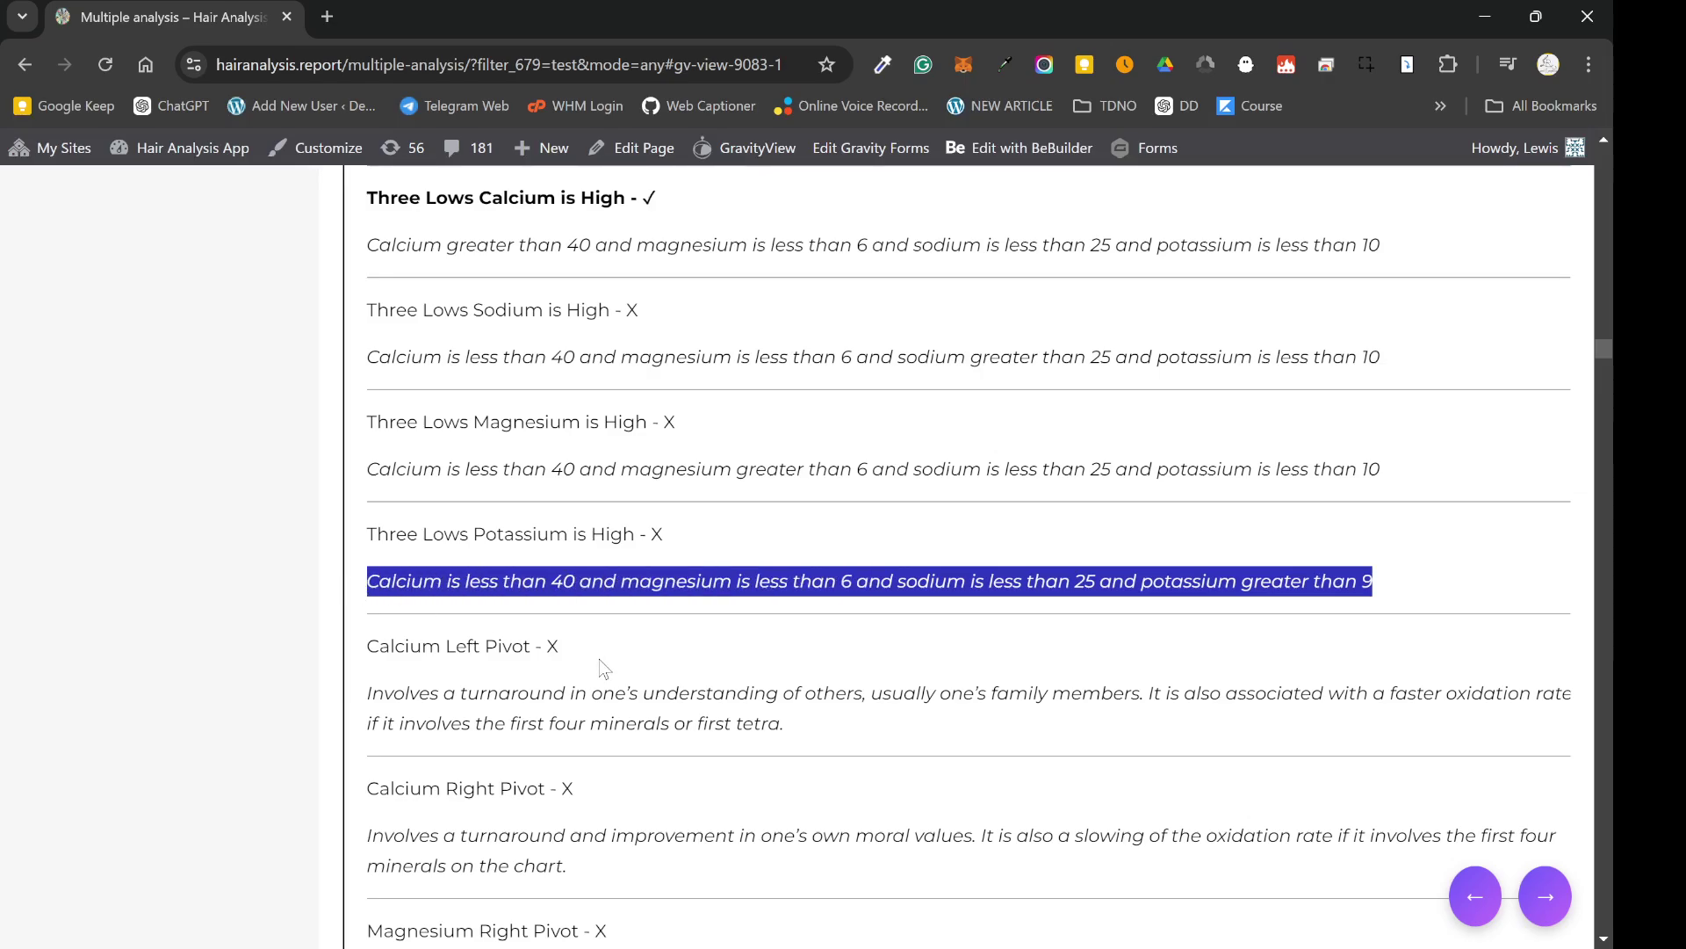
scroll(604, 670, "down", 10)
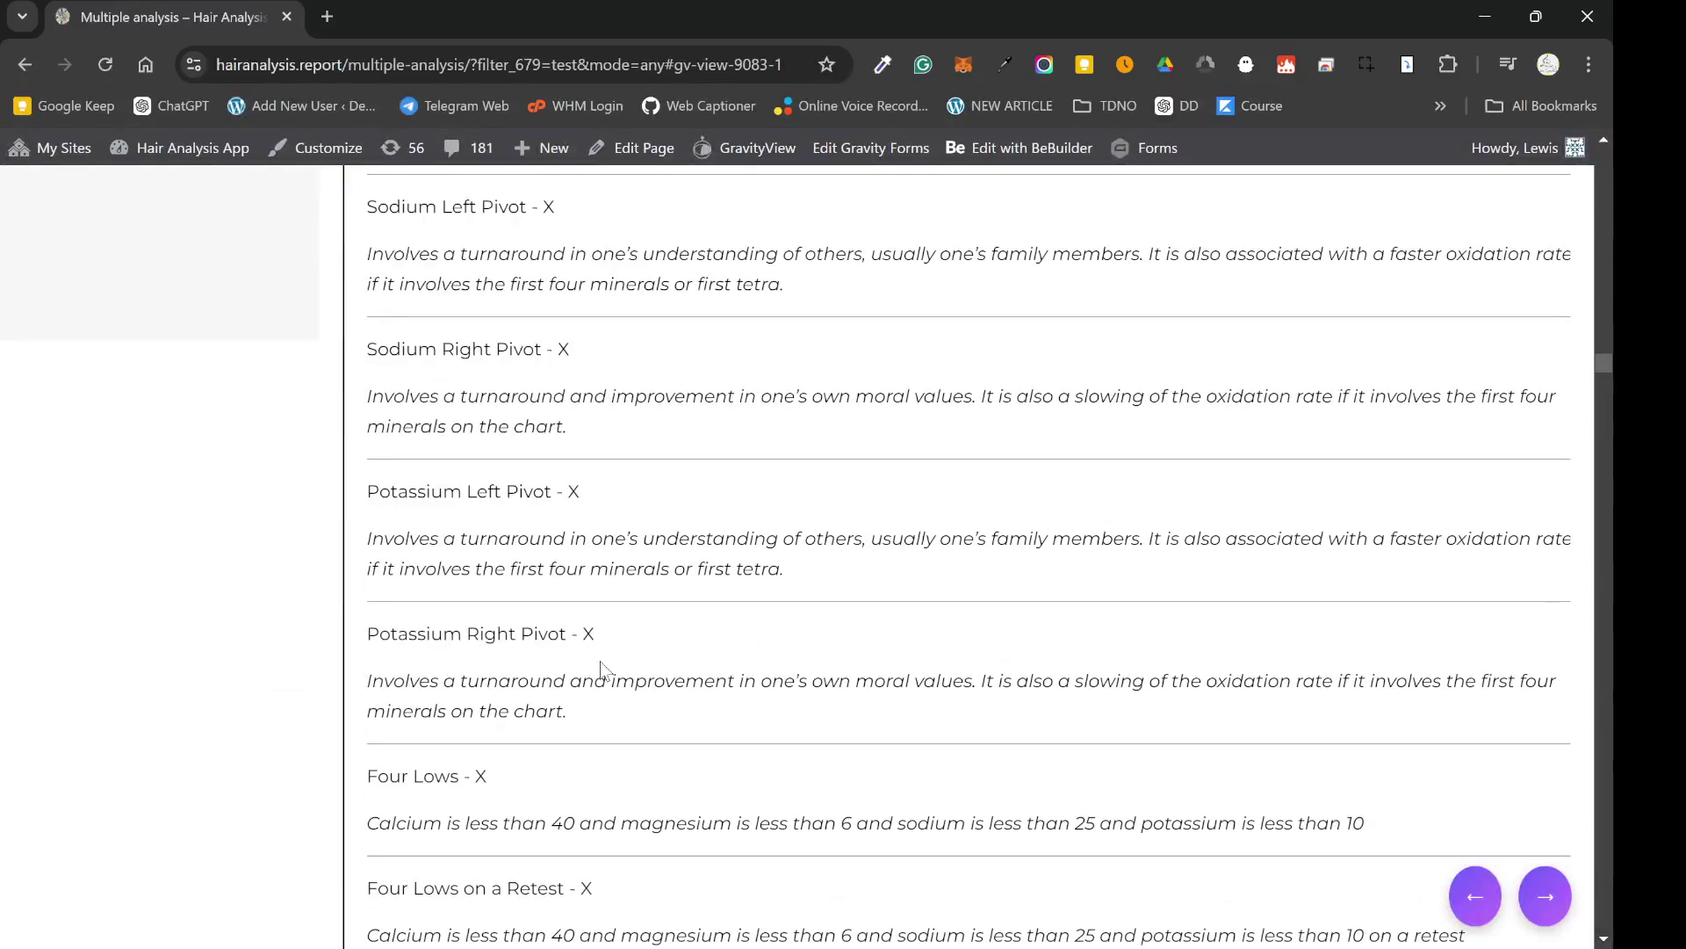
scroll(602, 669, "down", 10)
left_click_drag(1001, 603, 309, 614)
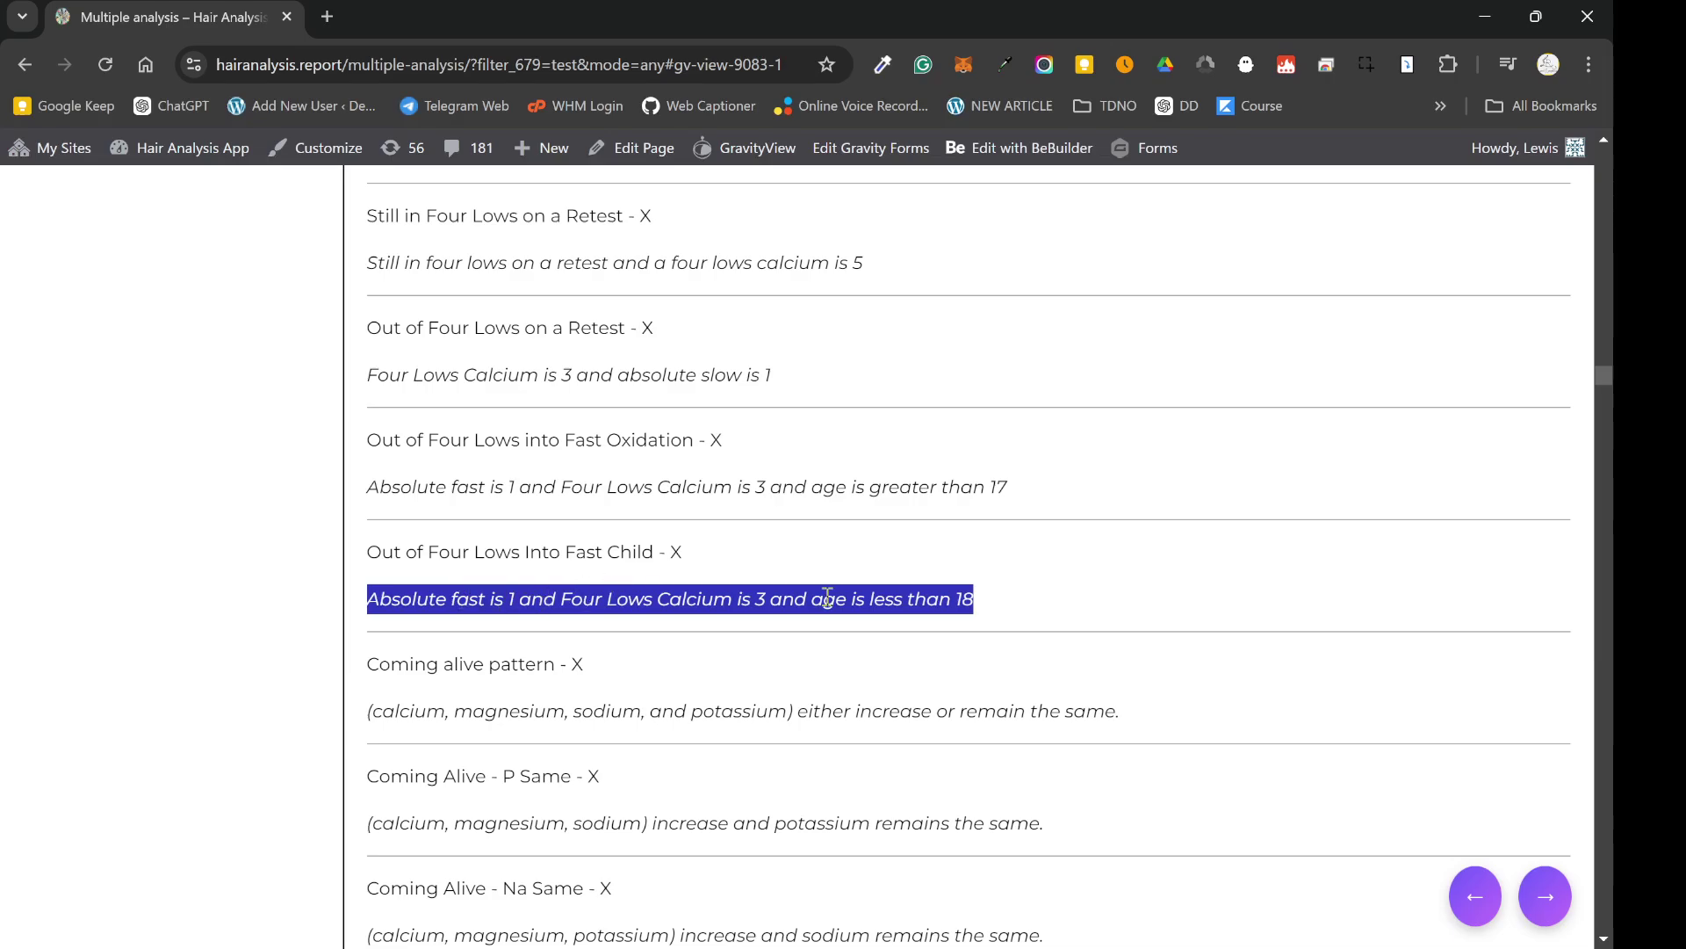
scroll(827, 598, "down", 3)
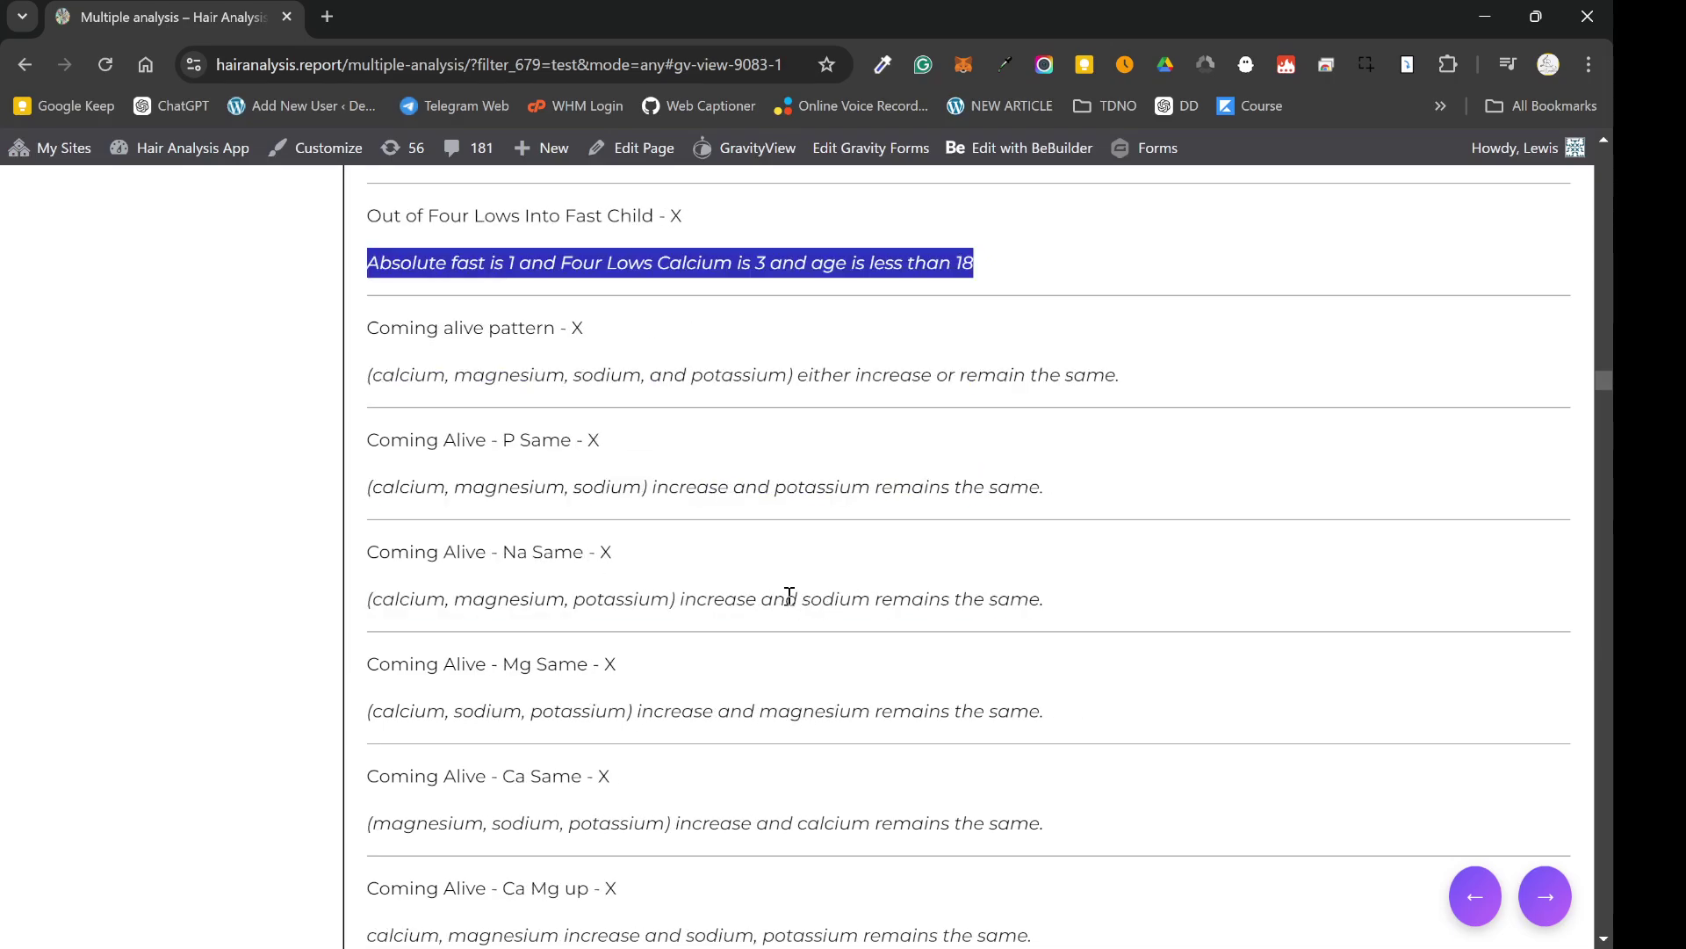
scroll(788, 596, "down", 20)
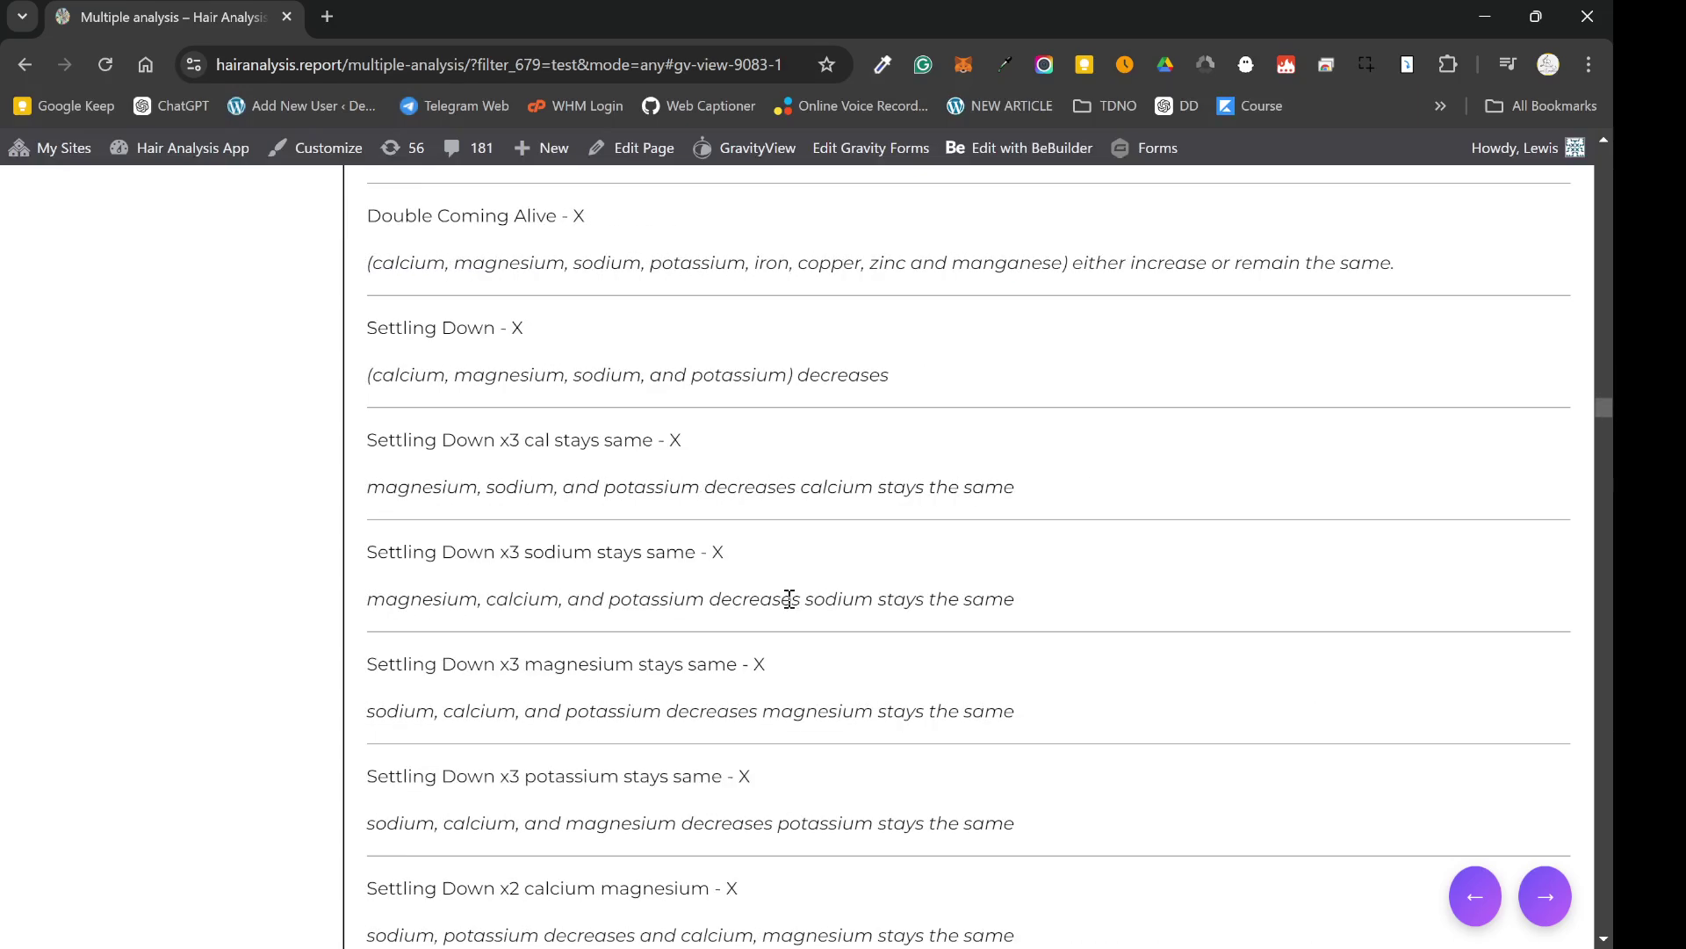
scroll(790, 614, "up", 8)
scroll(791, 640, "down", 6)
left_click_drag(1602, 404, 1590, 154)
scroll(571, 530, "down", 3)
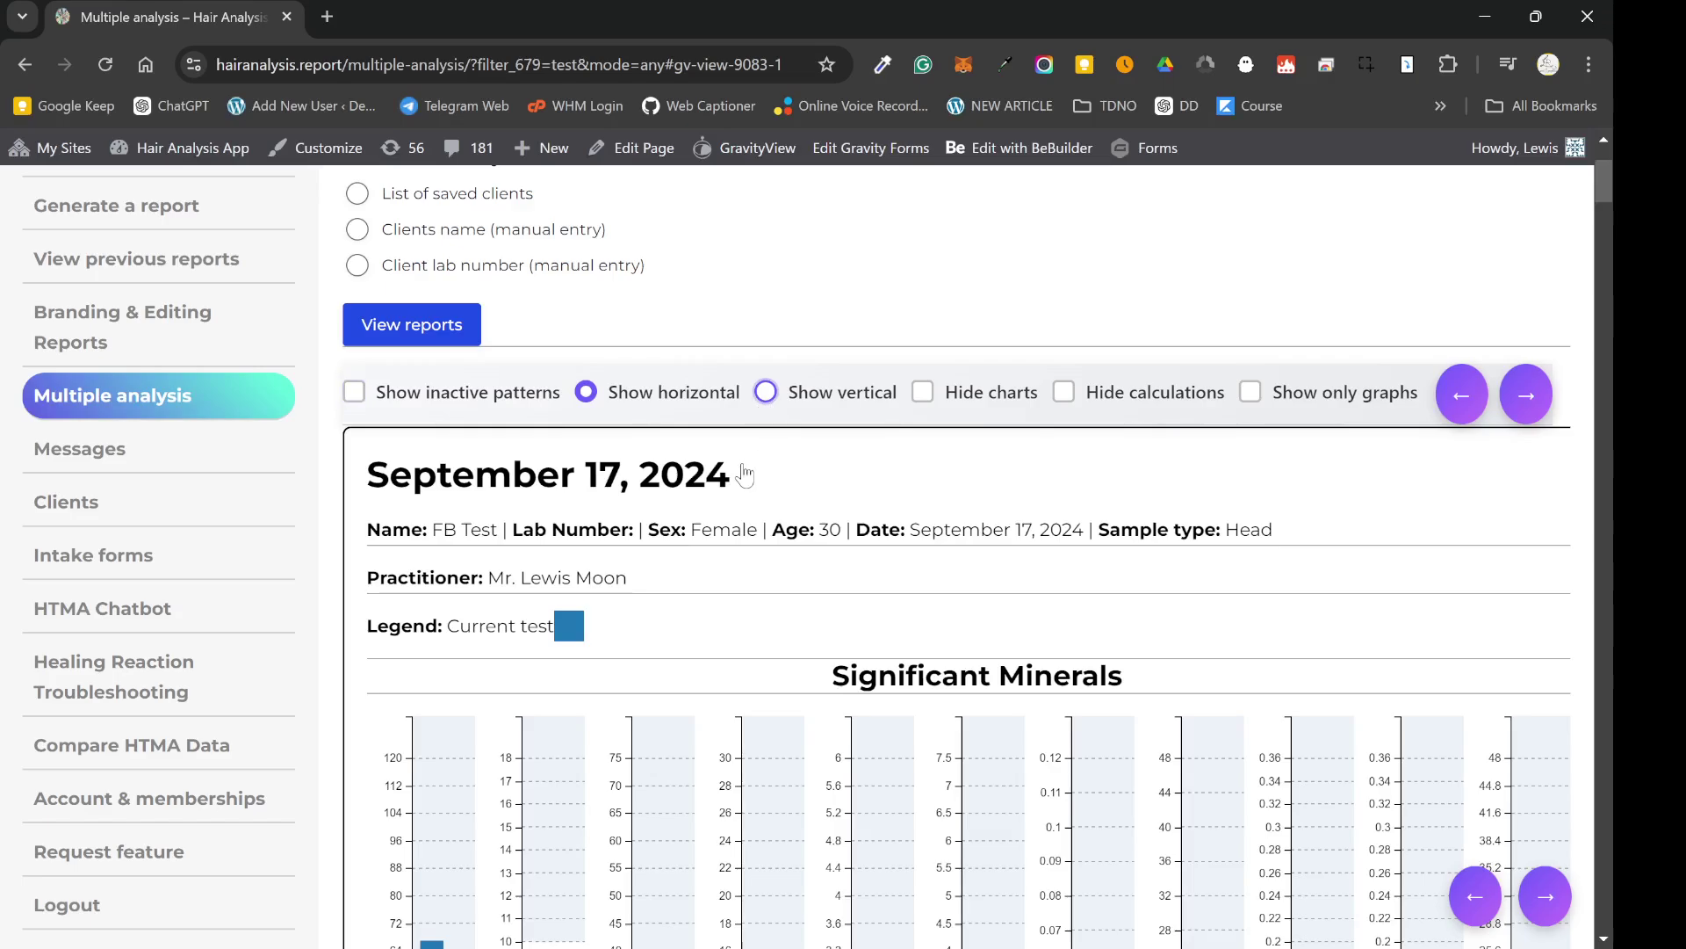
In vertical layout, step the timeline forward and back one report, then scroll the charts
scroll(1120, 558, "down", 2)
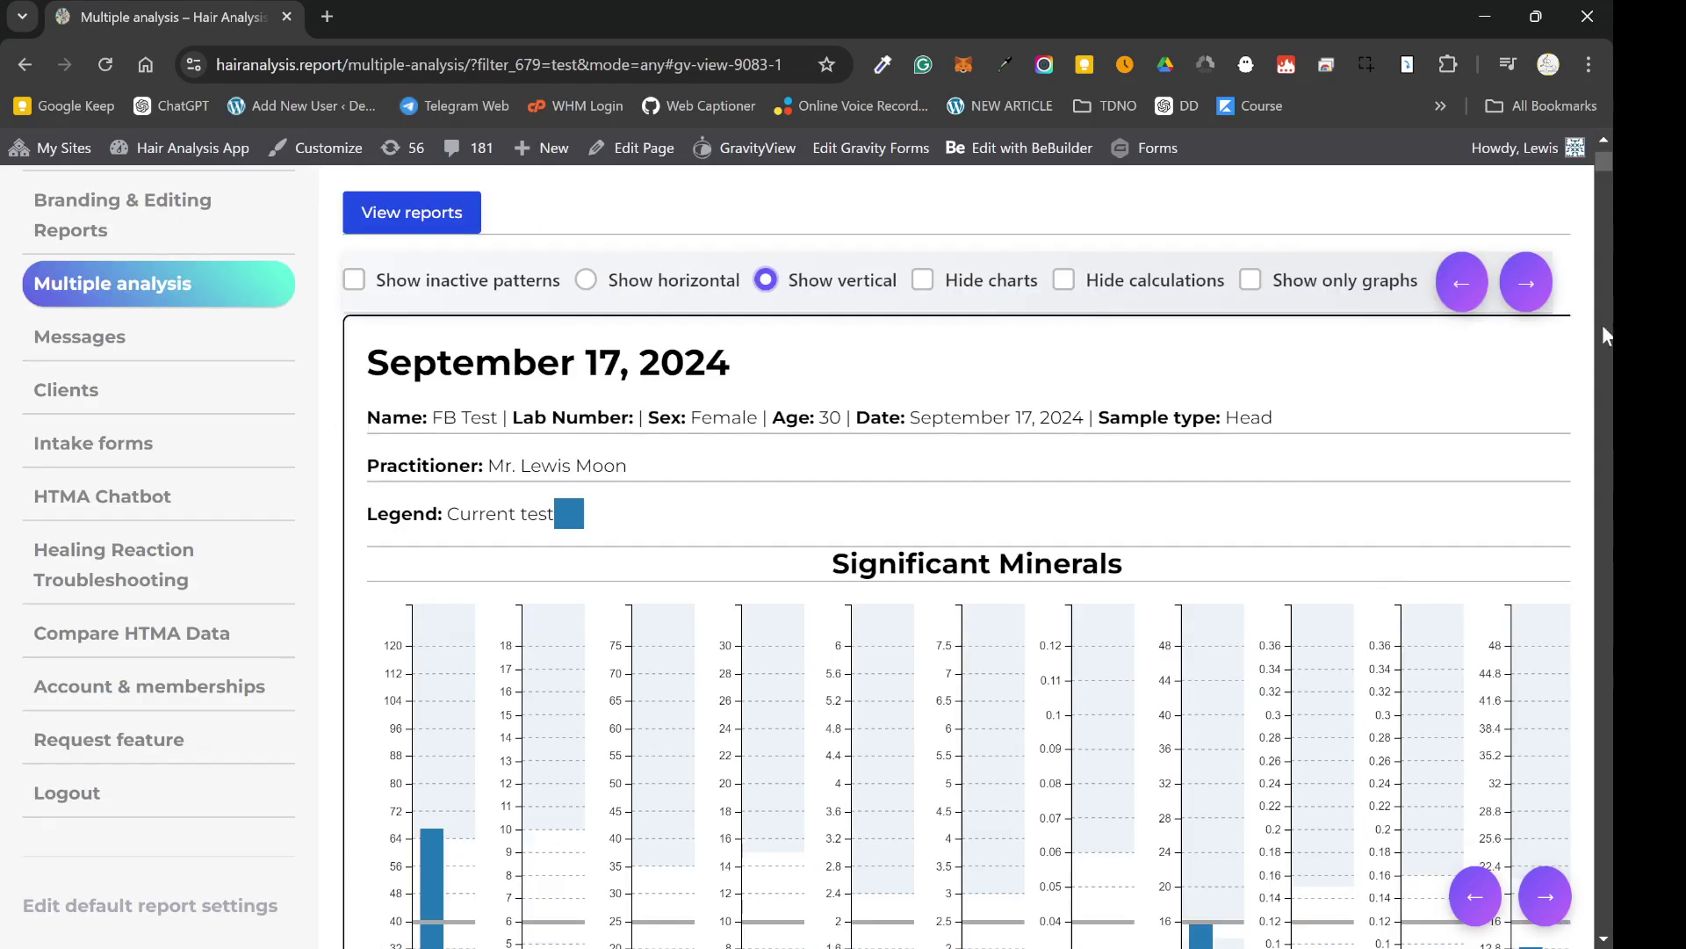
left_click(1529, 283)
left_click(1462, 285)
mouse_move(1604, 167)
left_mouse_down()
mouse_move(1604, 675)
mouse_move(1604, 165)
left_mouse_up()
scroll(1027, 519, "down", 1)
scroll(1026, 518, "down", 2)
scroll(1028, 519, "down", 3)
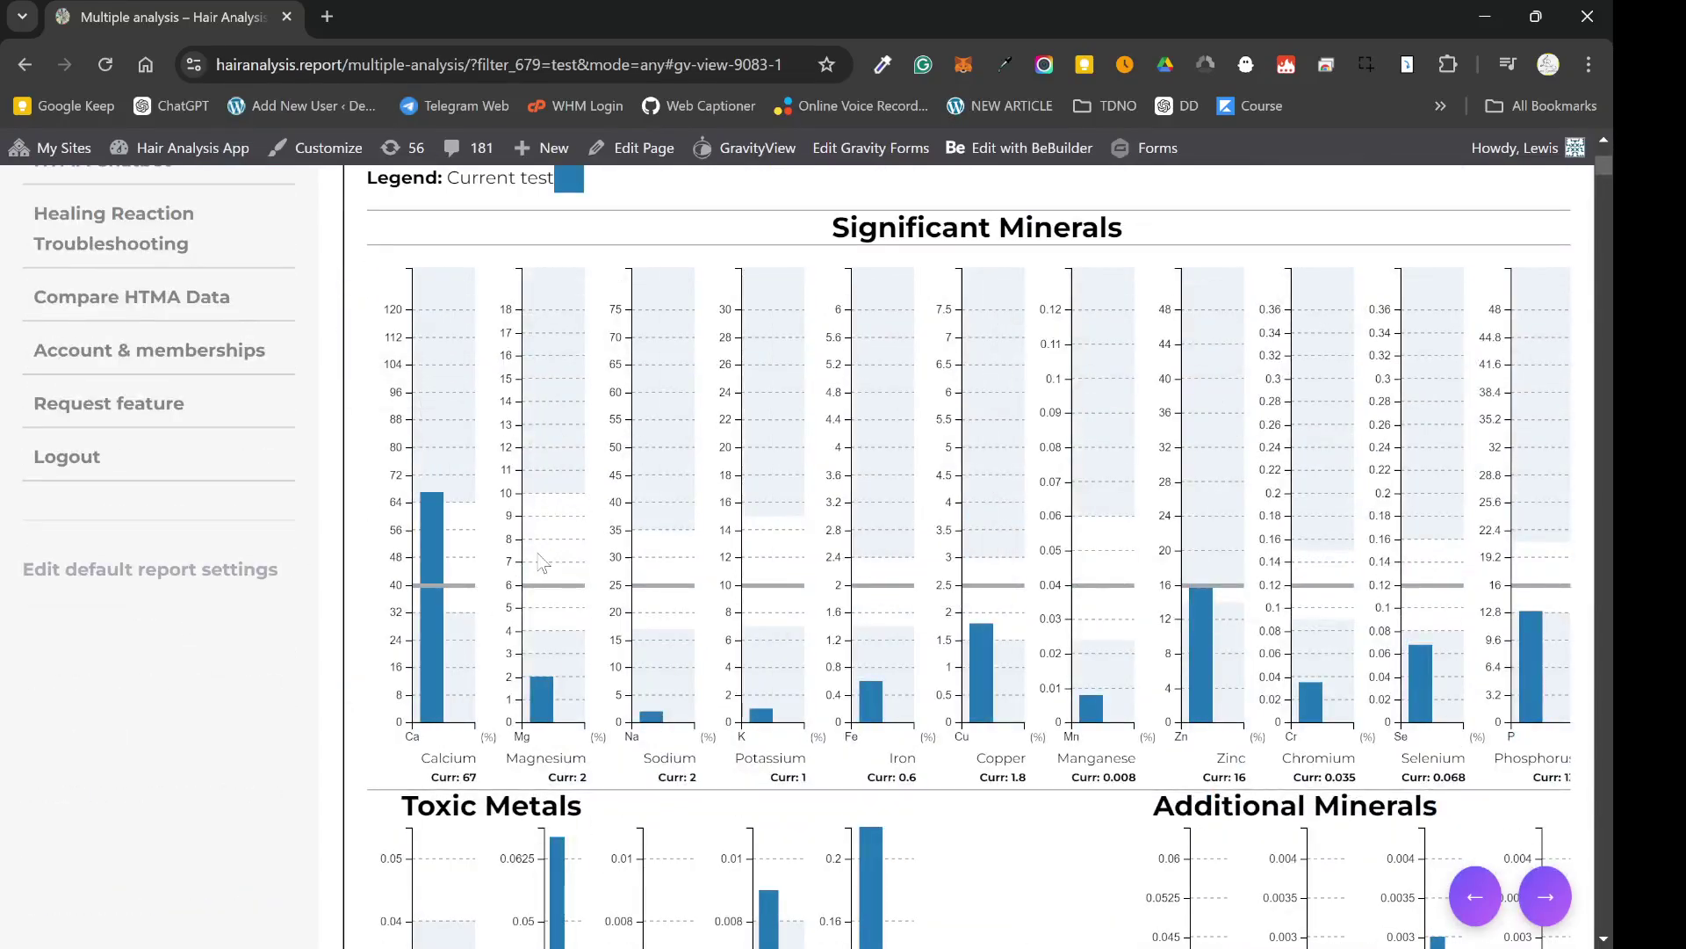
scroll(997, 685, "up", 5)
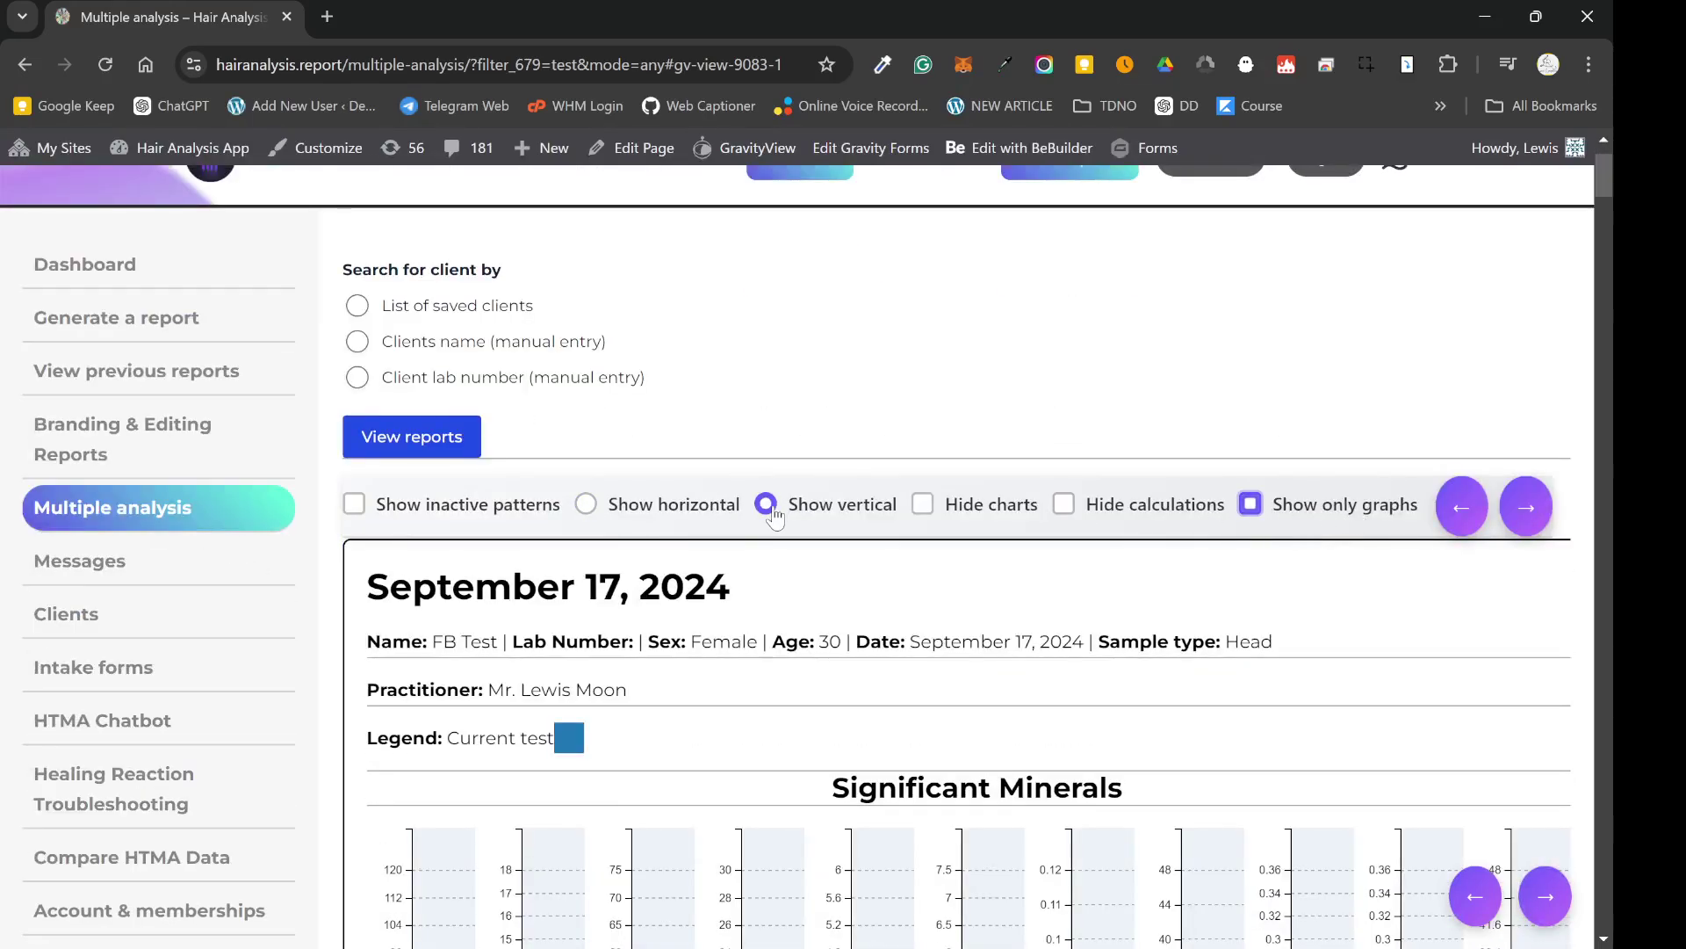
scroll(944, 571, "down", 5)
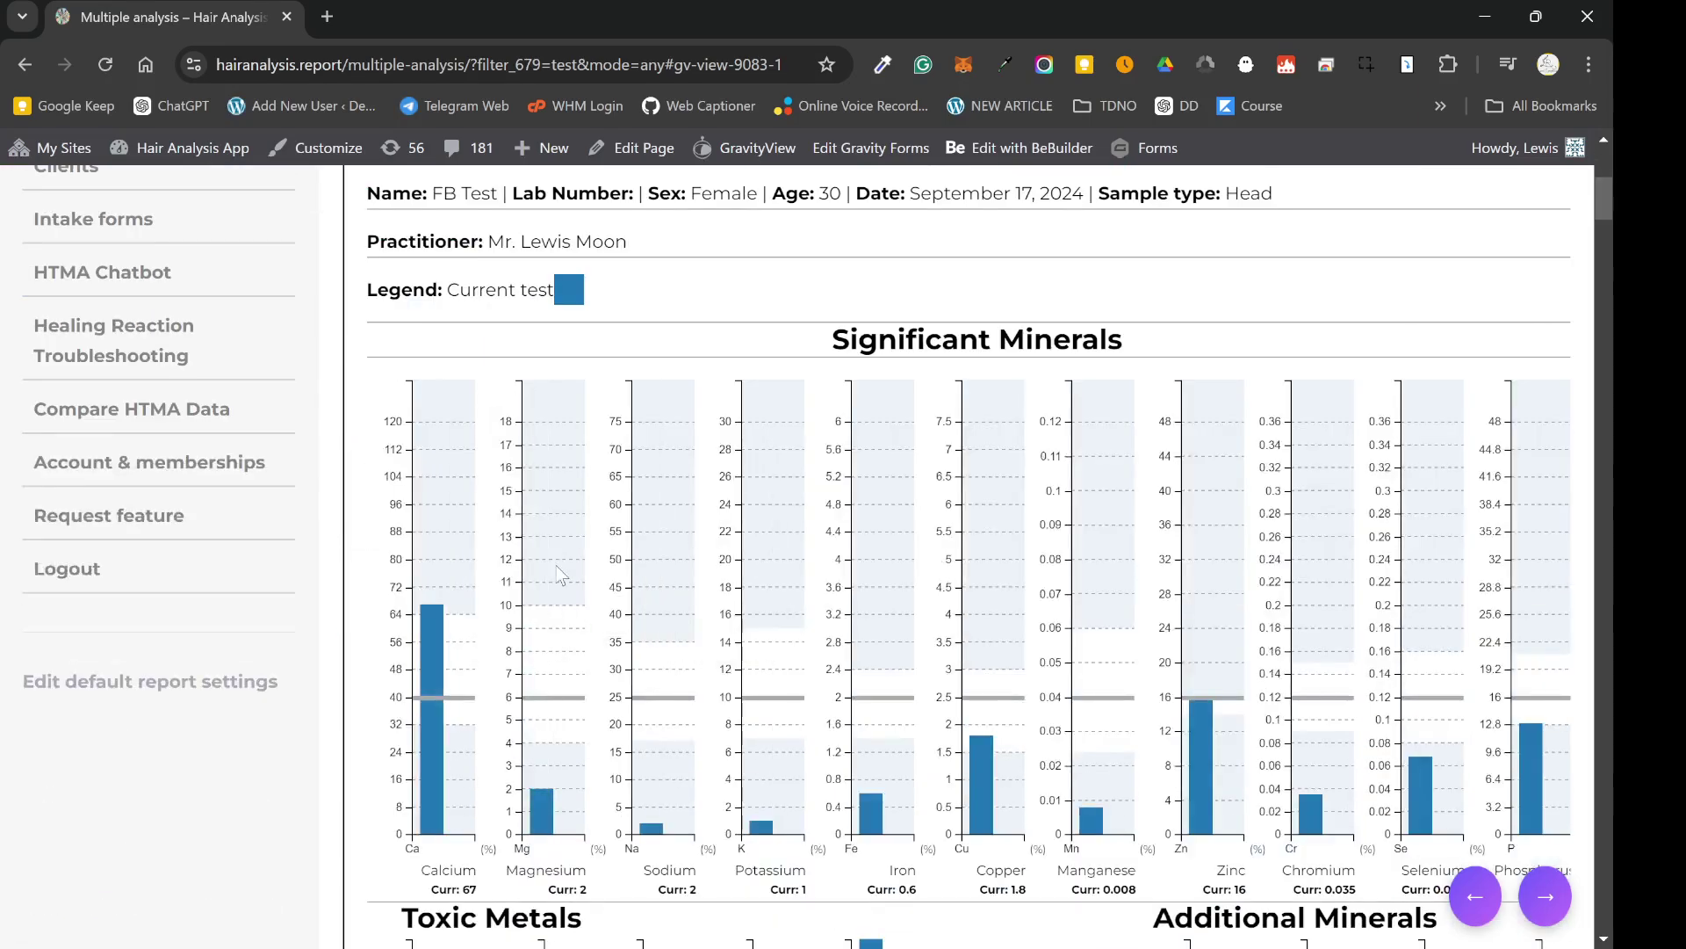
scroll(627, 567, "down", 13)
scroll(806, 522, "down", 20)
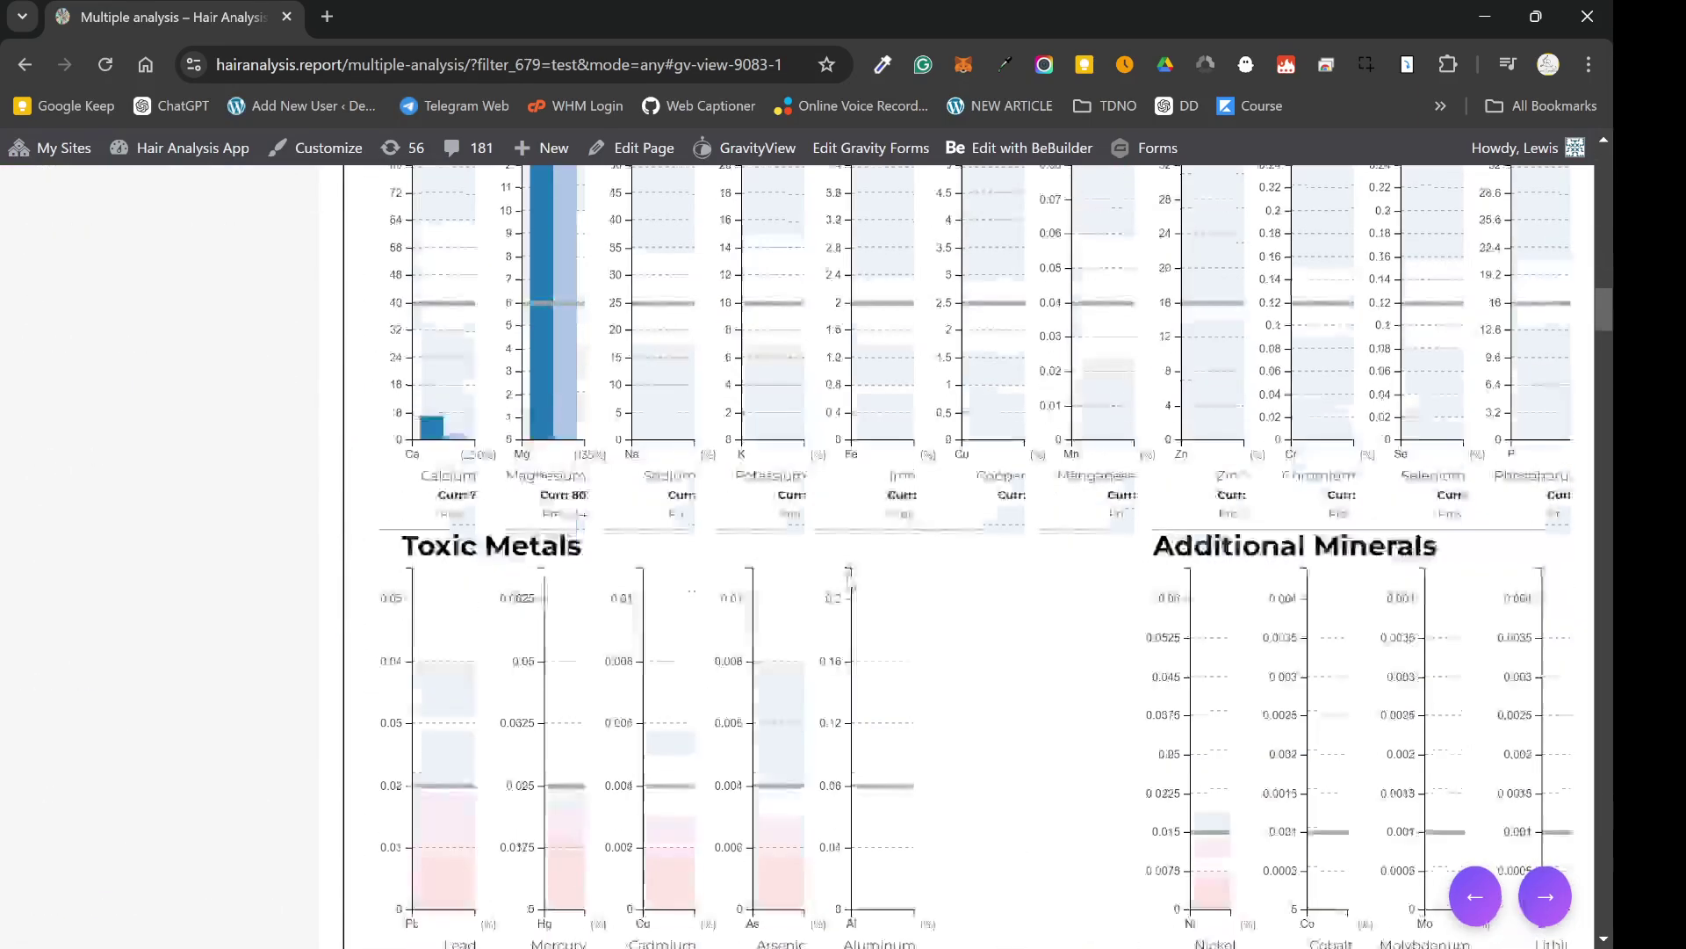
scroll(843, 587, "down", 20)
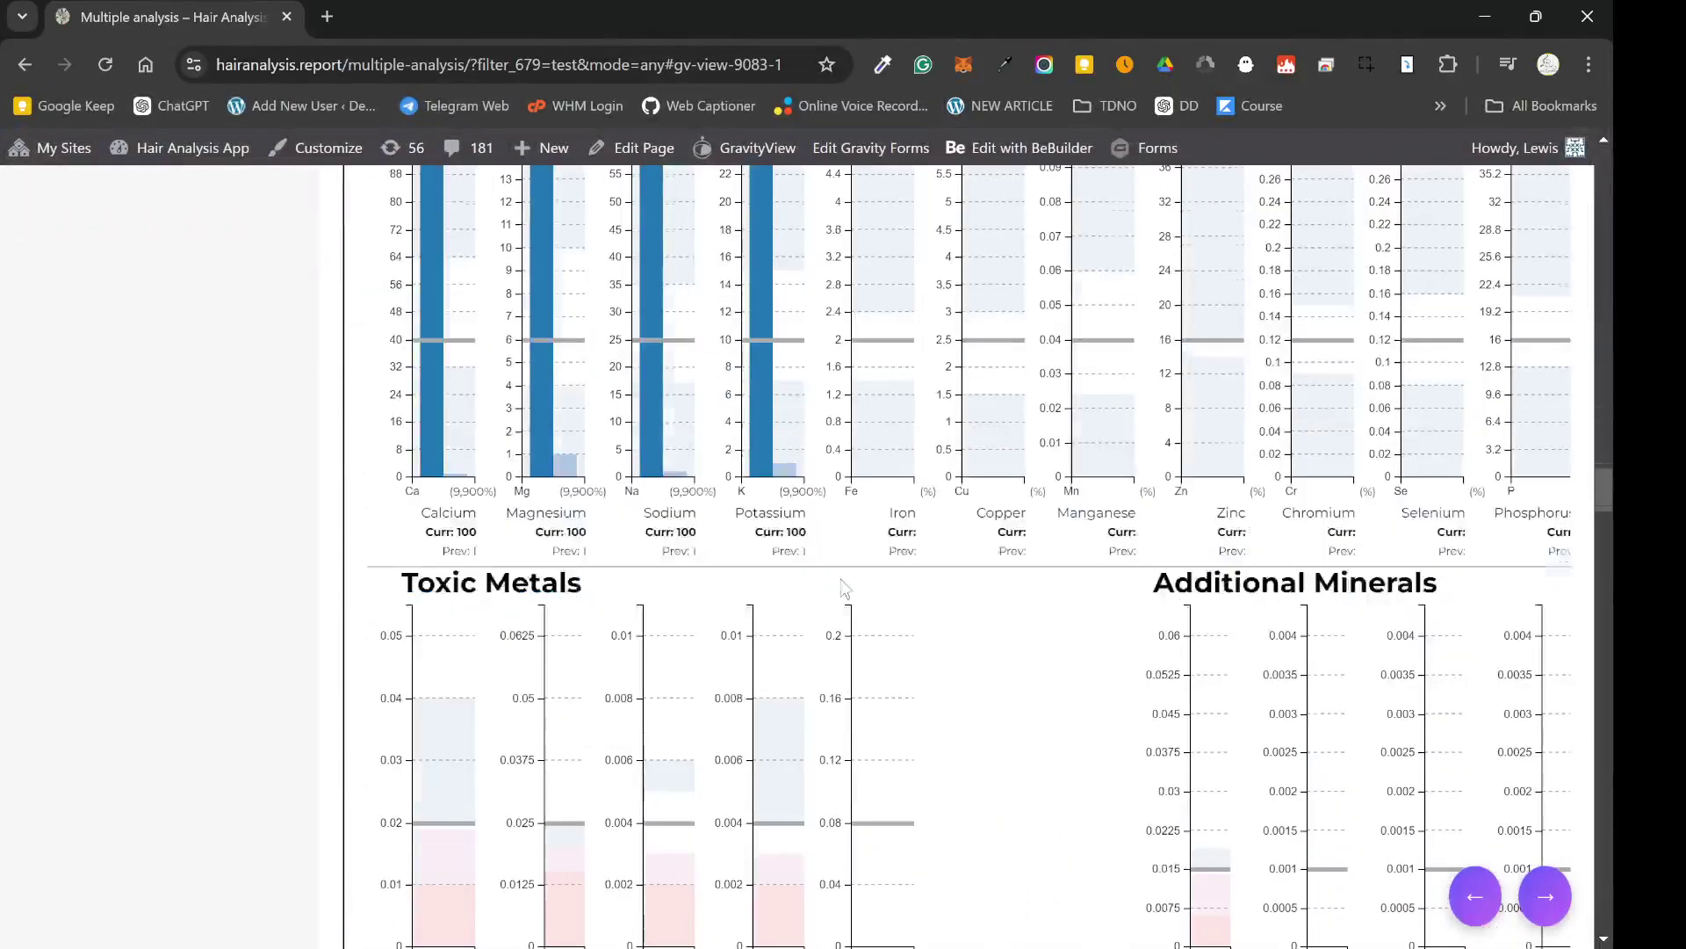
scroll(852, 572, "down", 20)
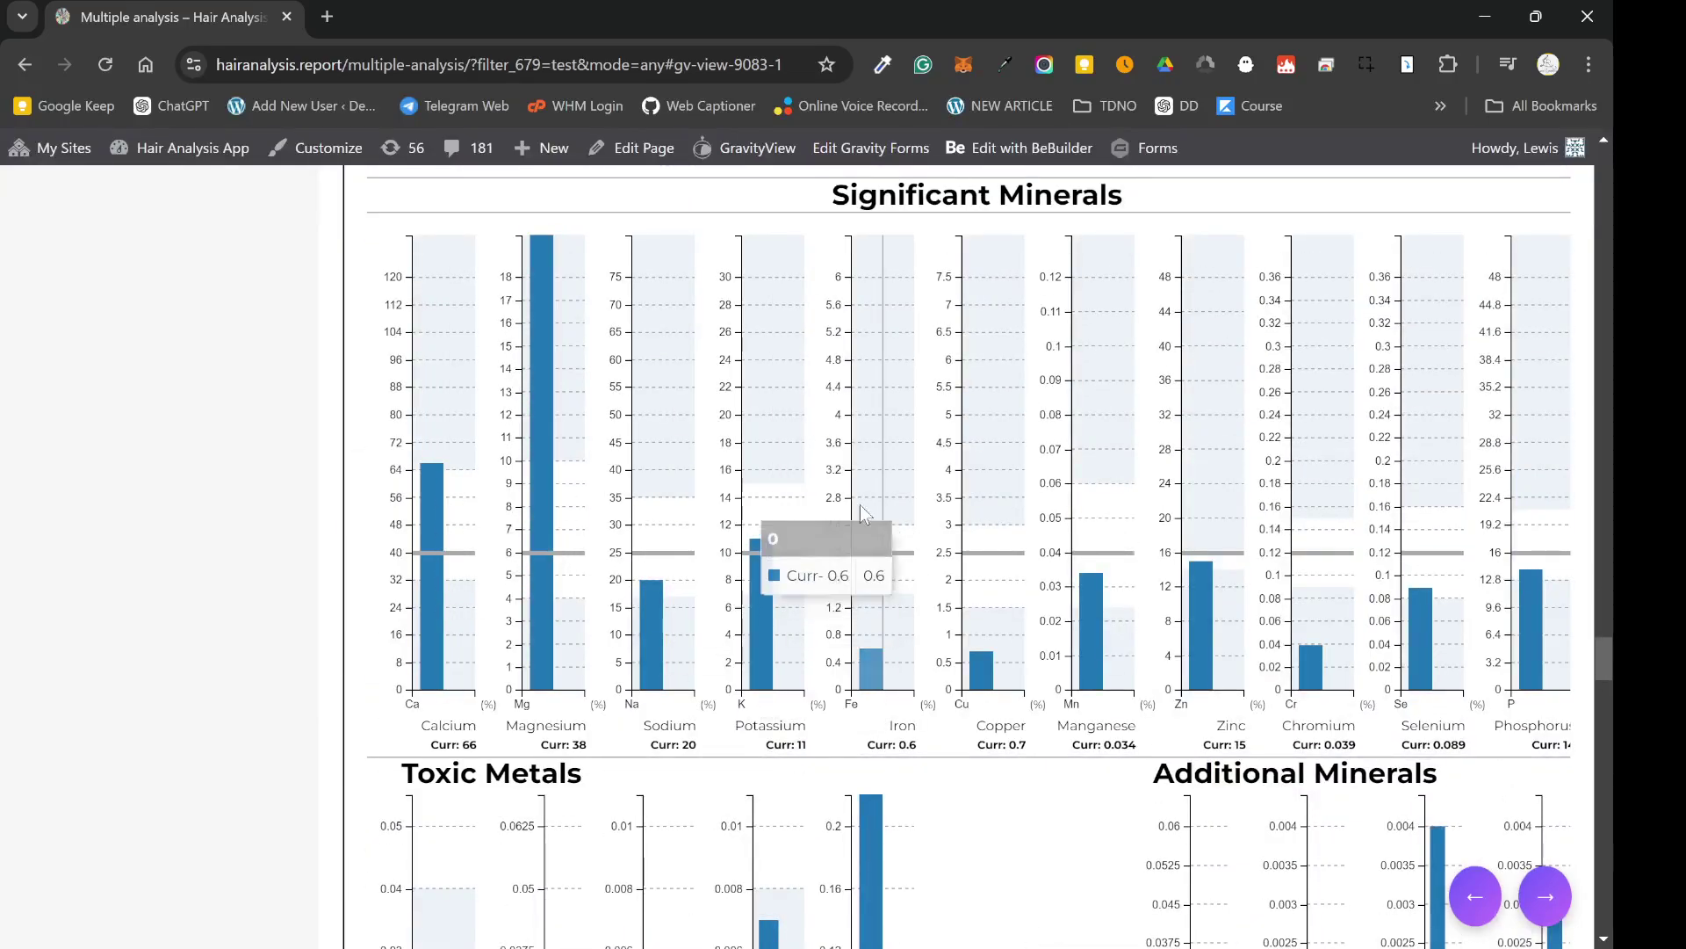
scroll(1060, 551, "down", 15)
scroll(1060, 552, "up", 20)
scroll(925, 559, "down", 15)
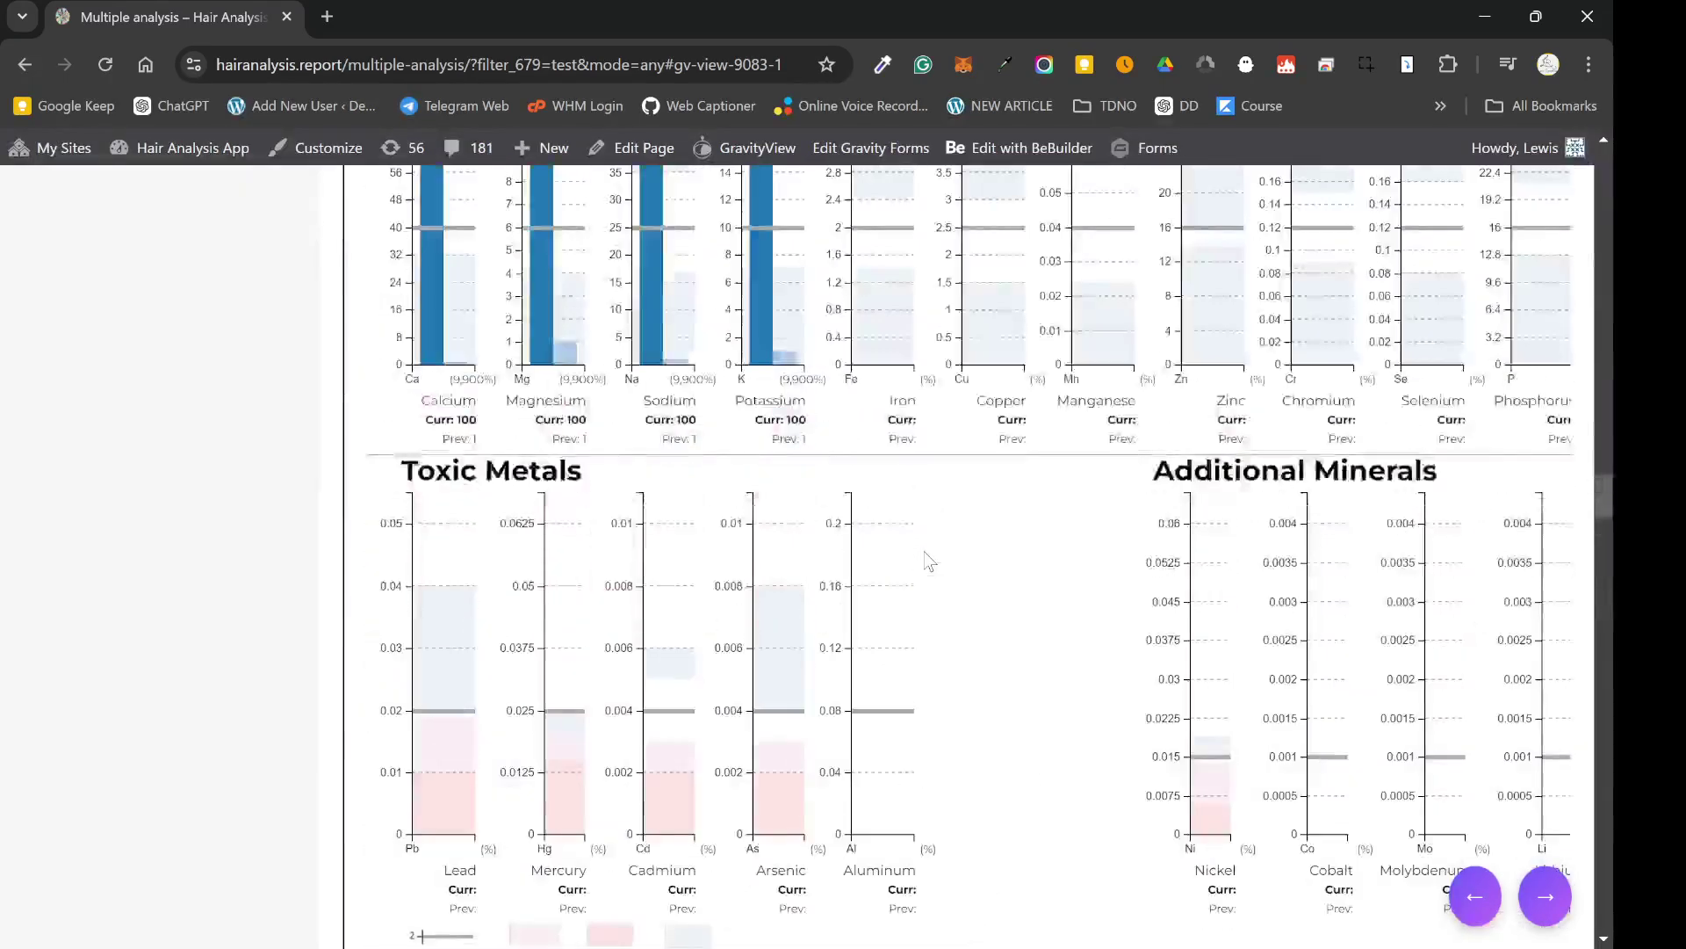
scroll(926, 558, "up", 20)
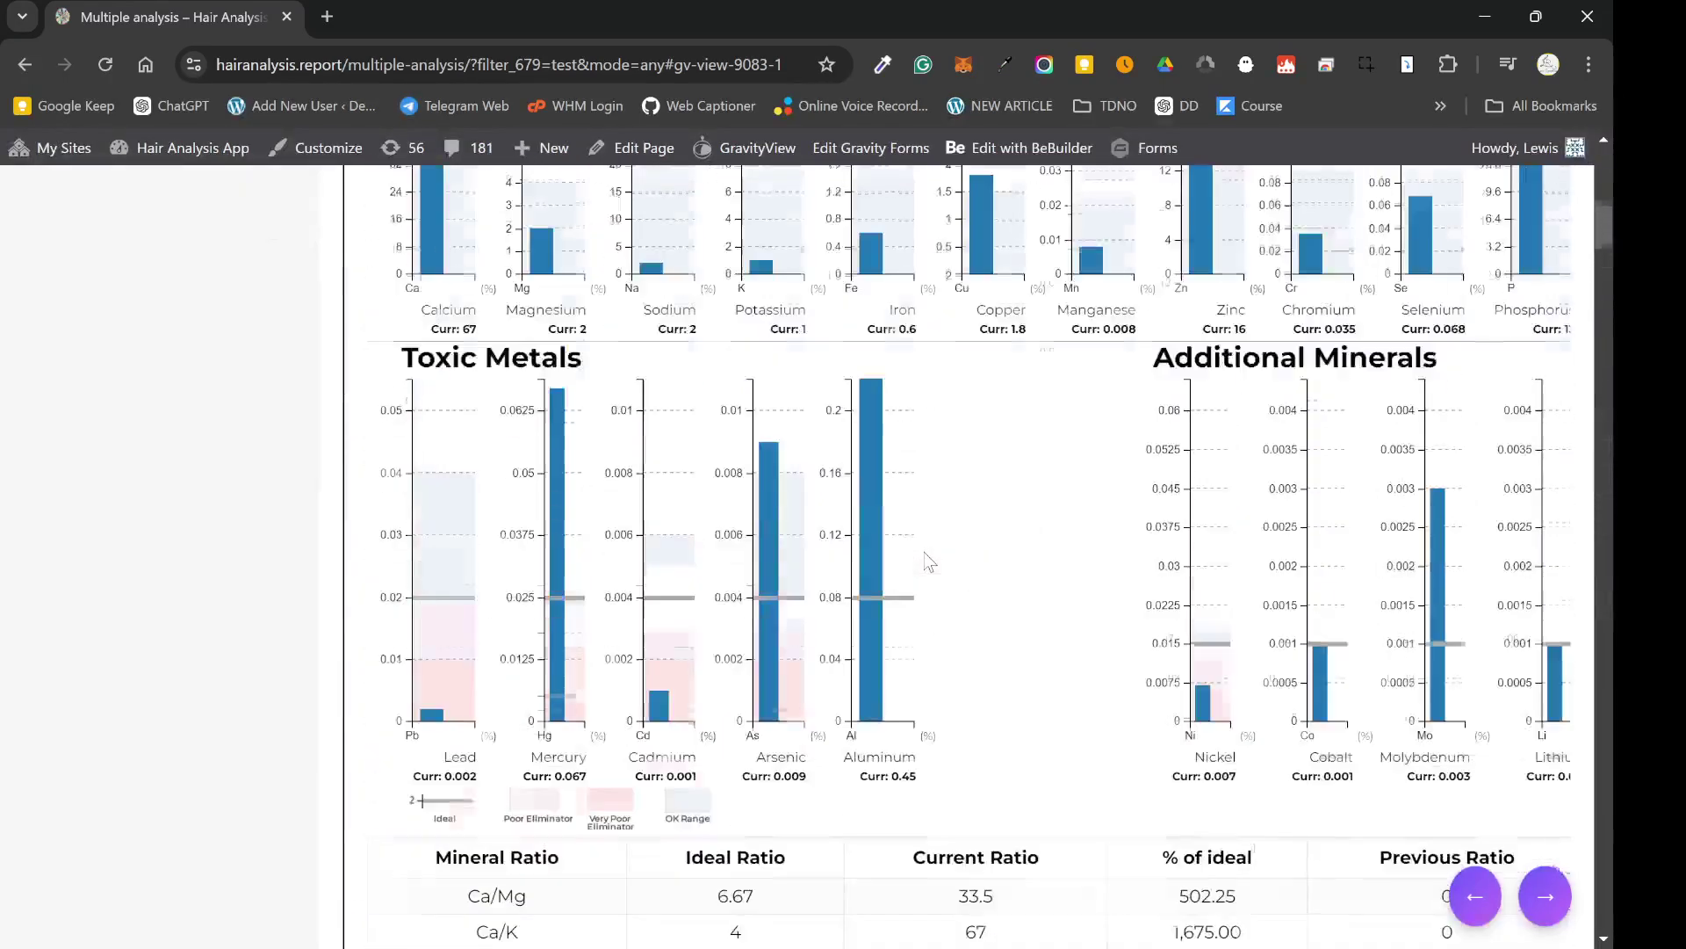
scroll(960, 541, "down", 3)
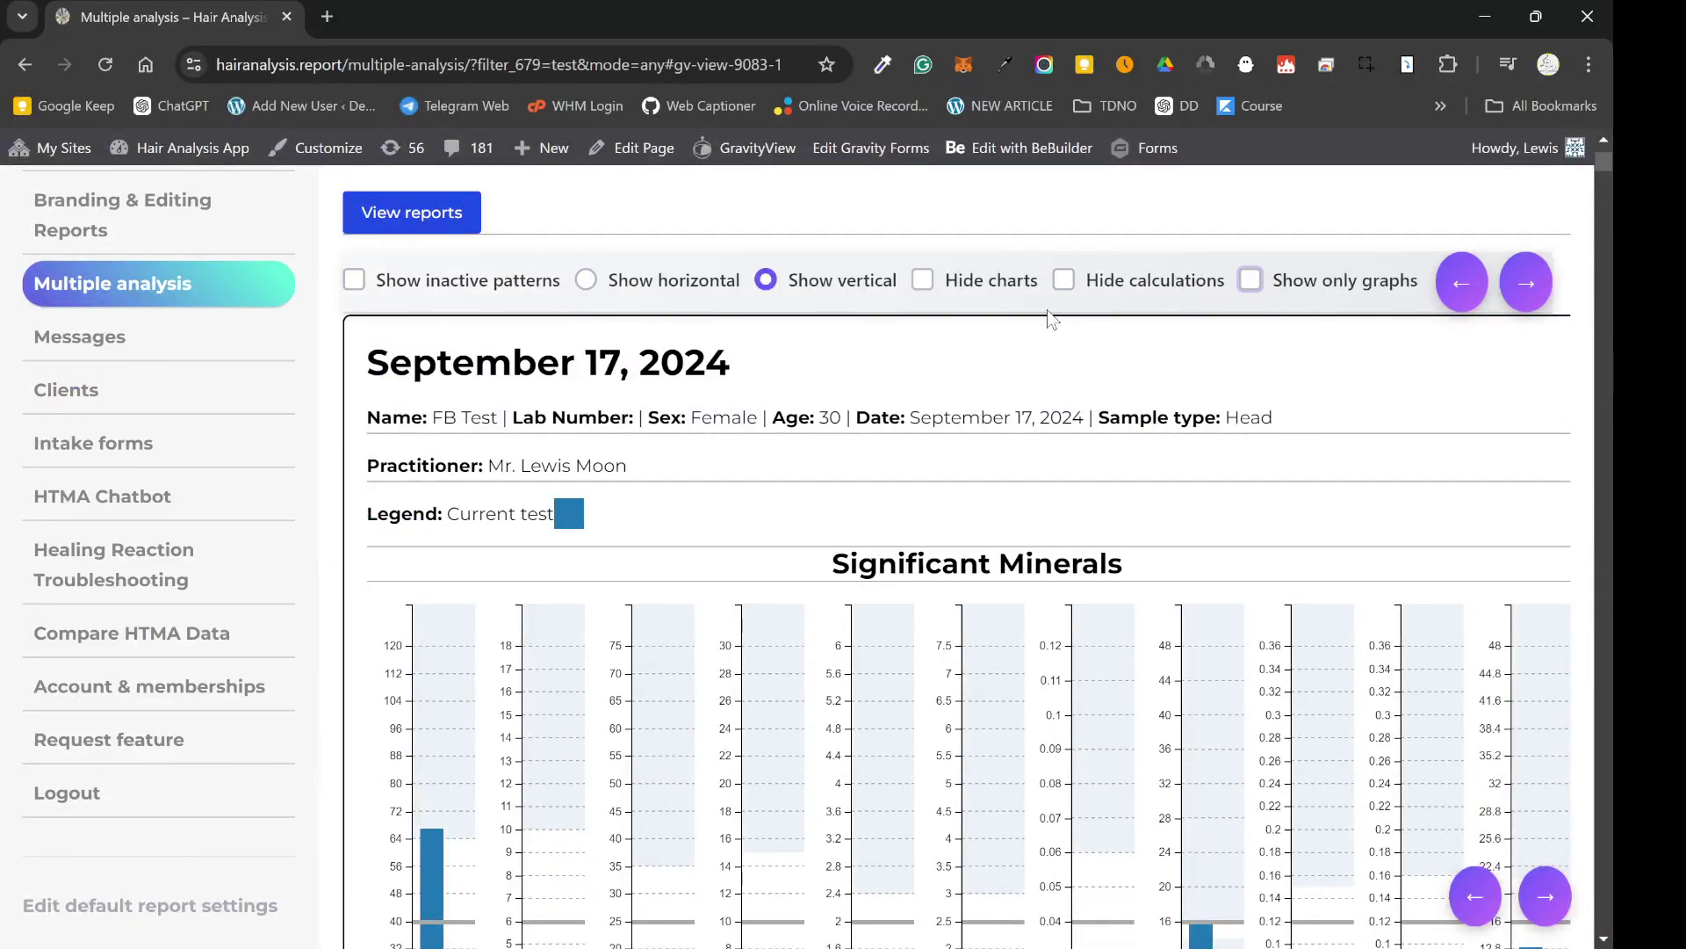
Review the horizontal report, then switch on Hide charts
scroll(931, 418, "down", 15)
scroll(931, 418, "up", 13)
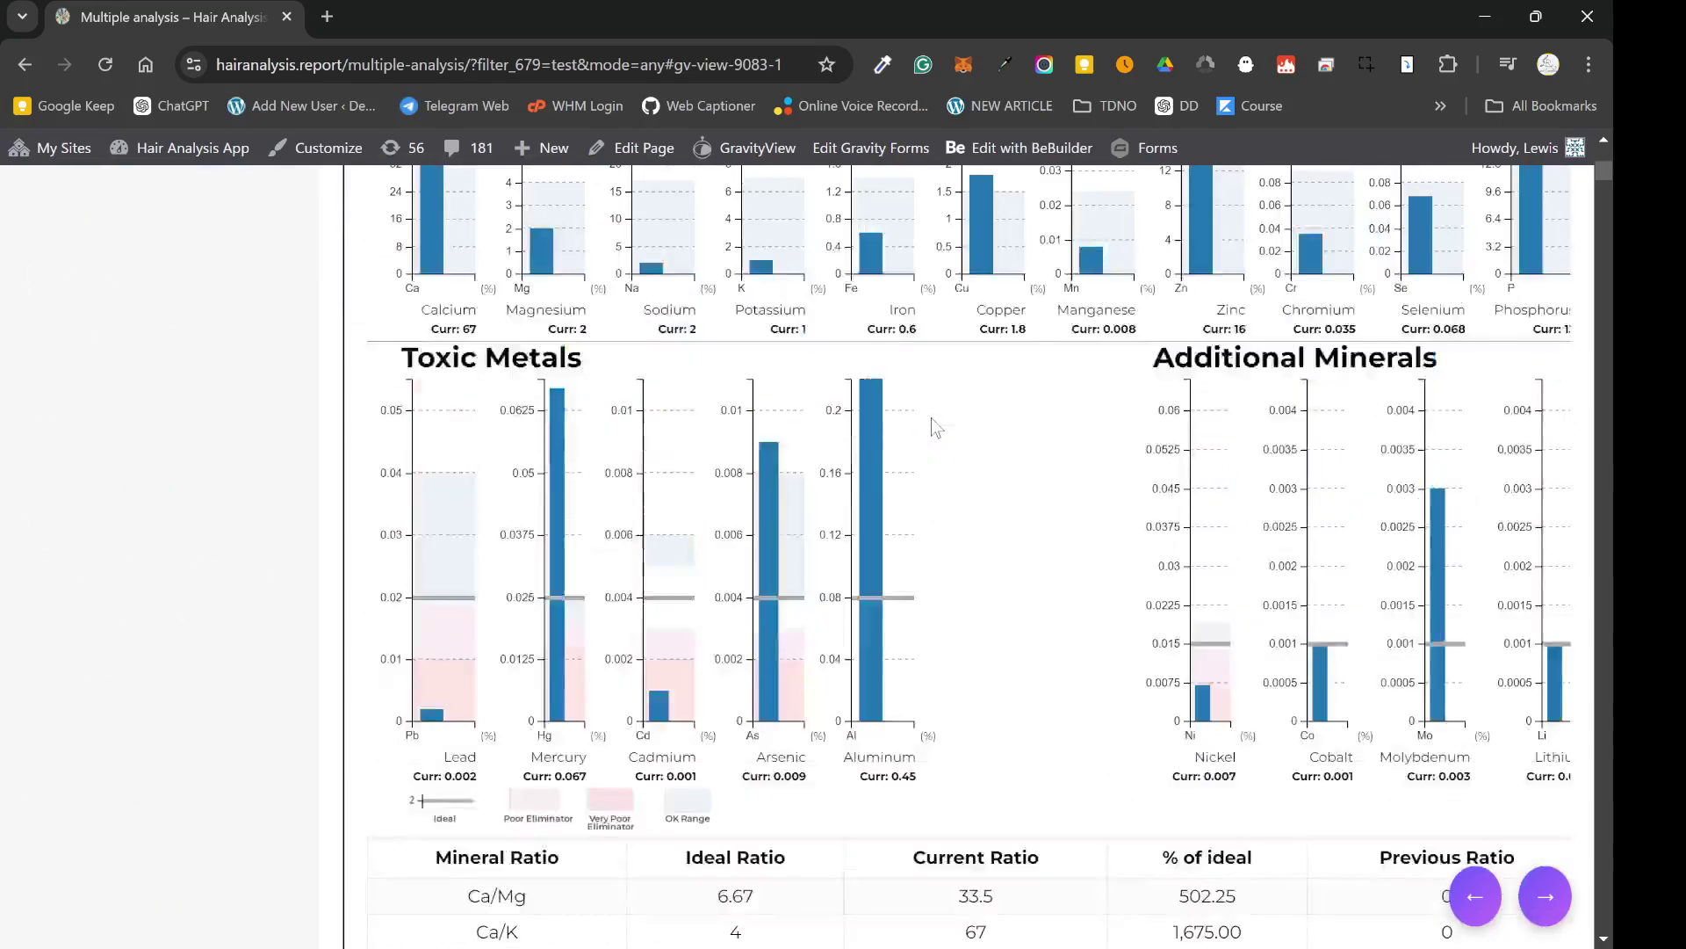
scroll(1114, 353, "up", 4)
scroll(1120, 397, "down", 17)
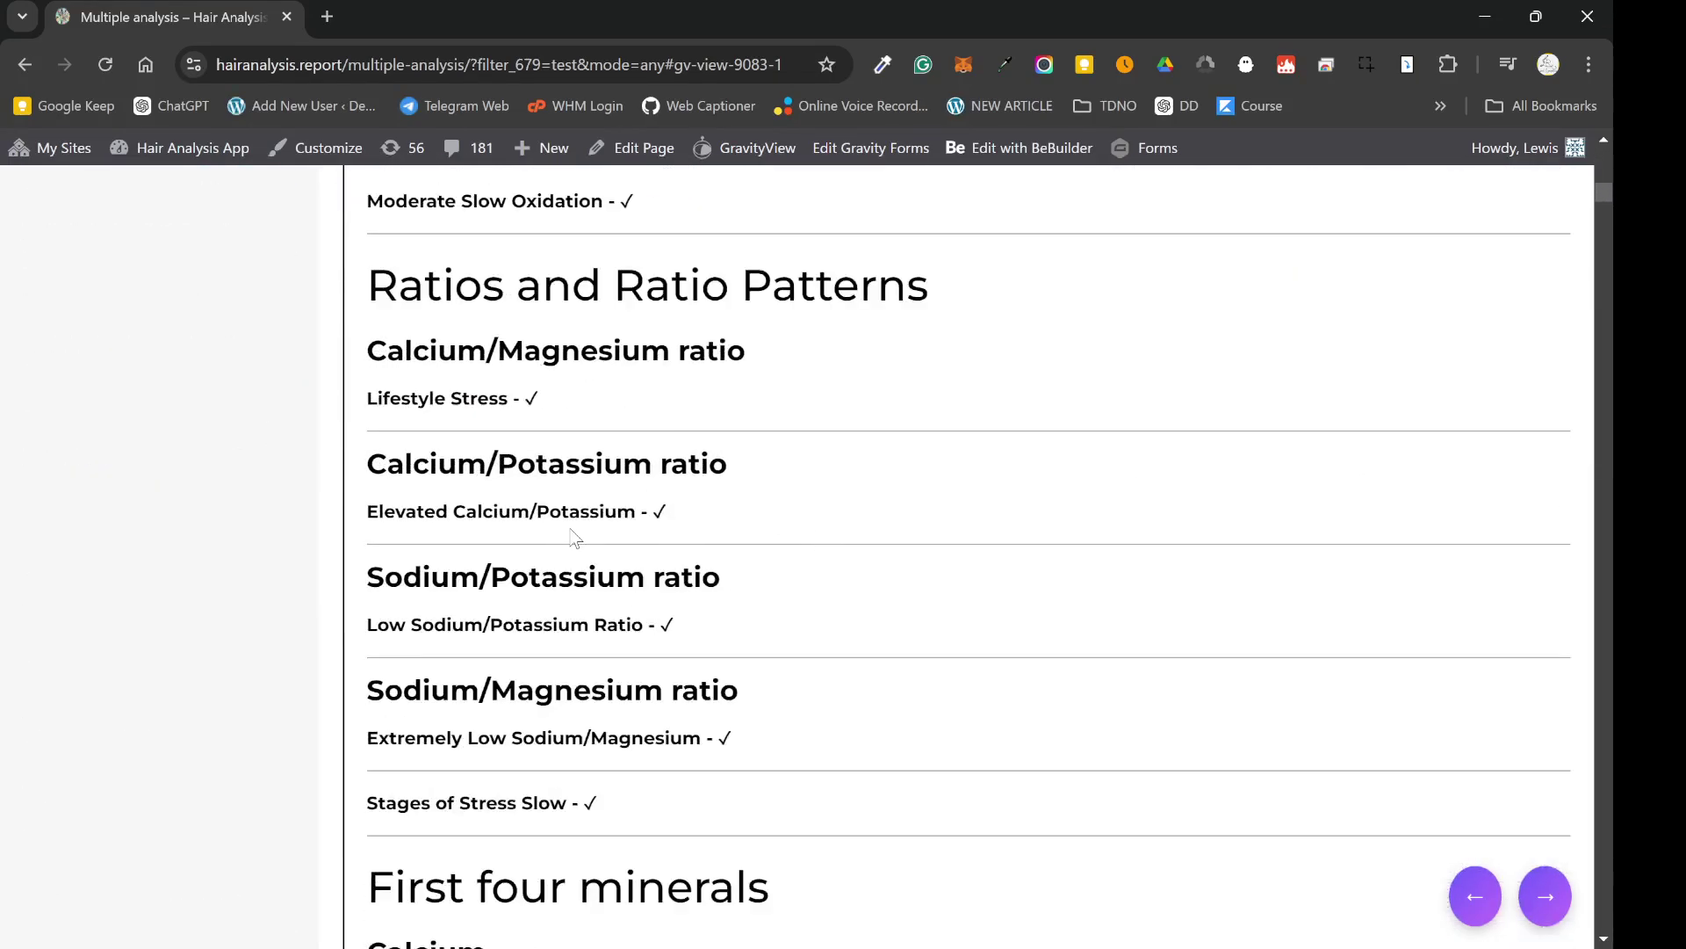
scroll(572, 538, "down", 6)
scroll(583, 544, "up", 20)
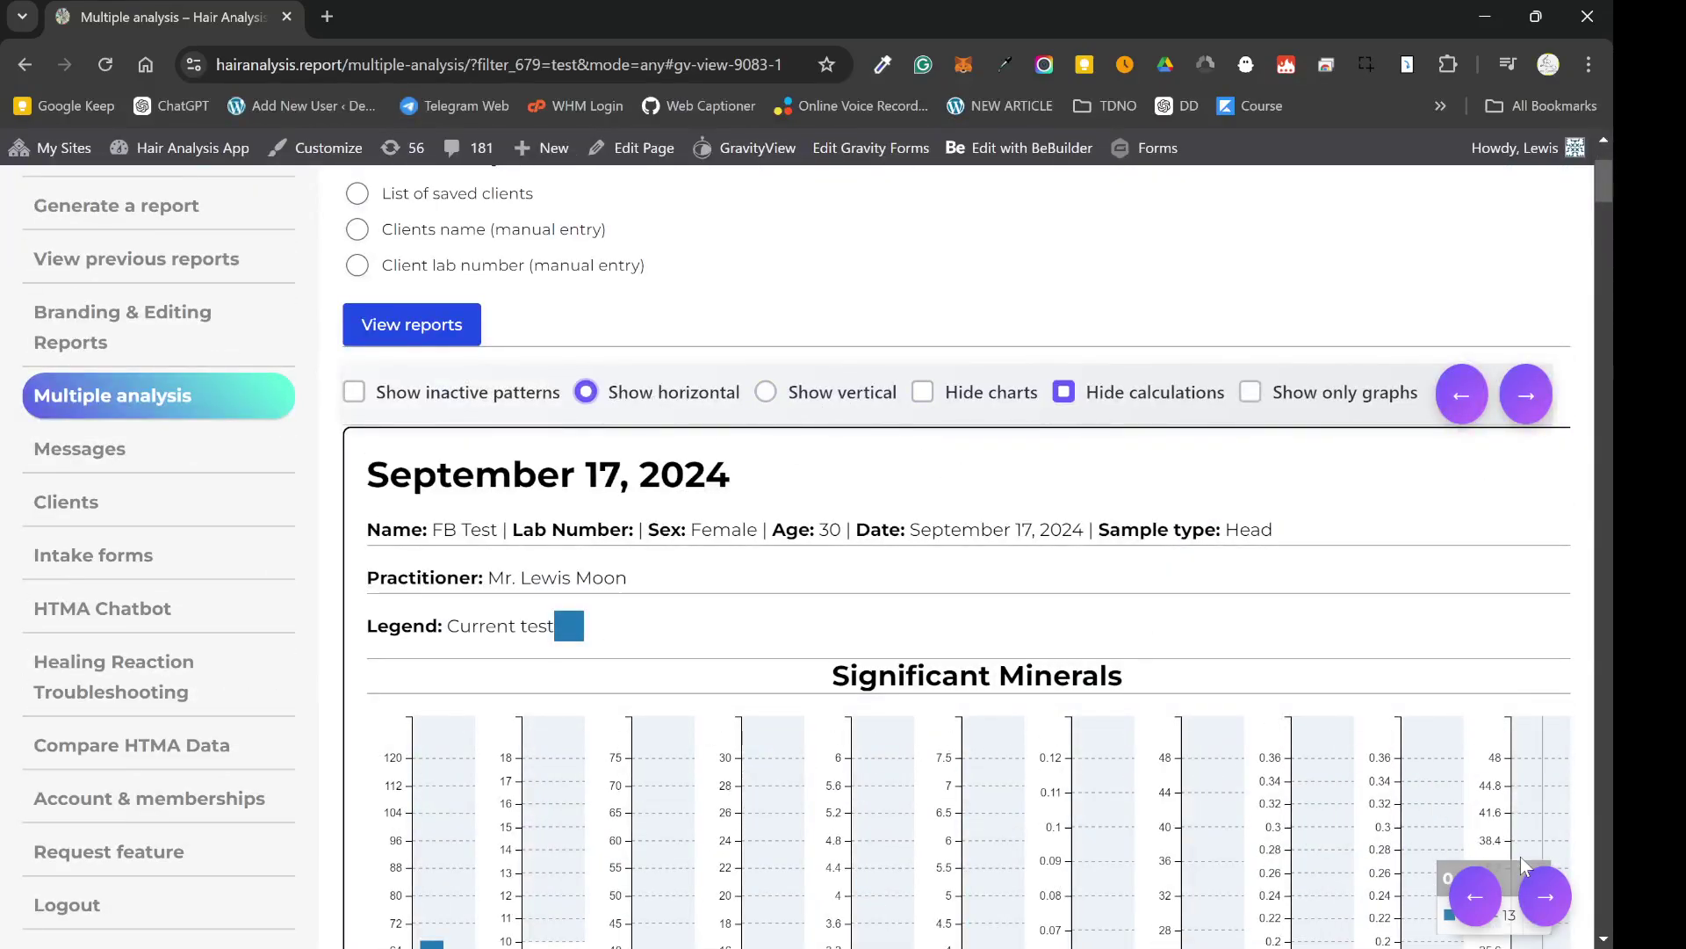
left_click(970, 409)
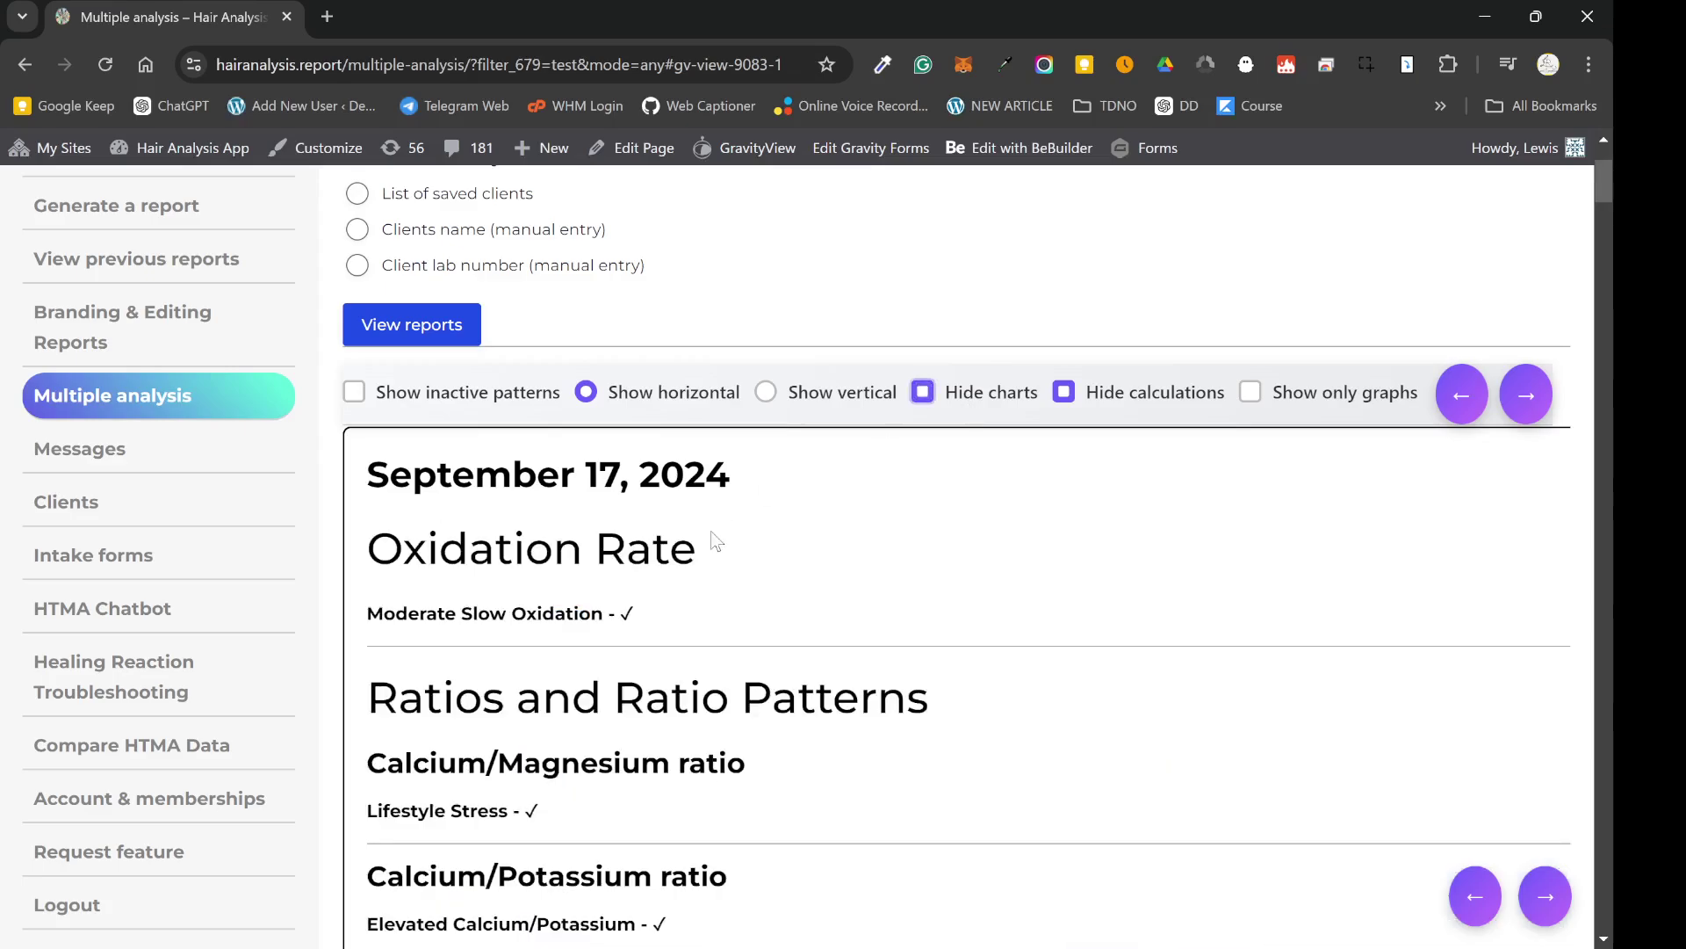
scroll(639, 614, "down", 7)
scroll(527, 483, "up", 5)
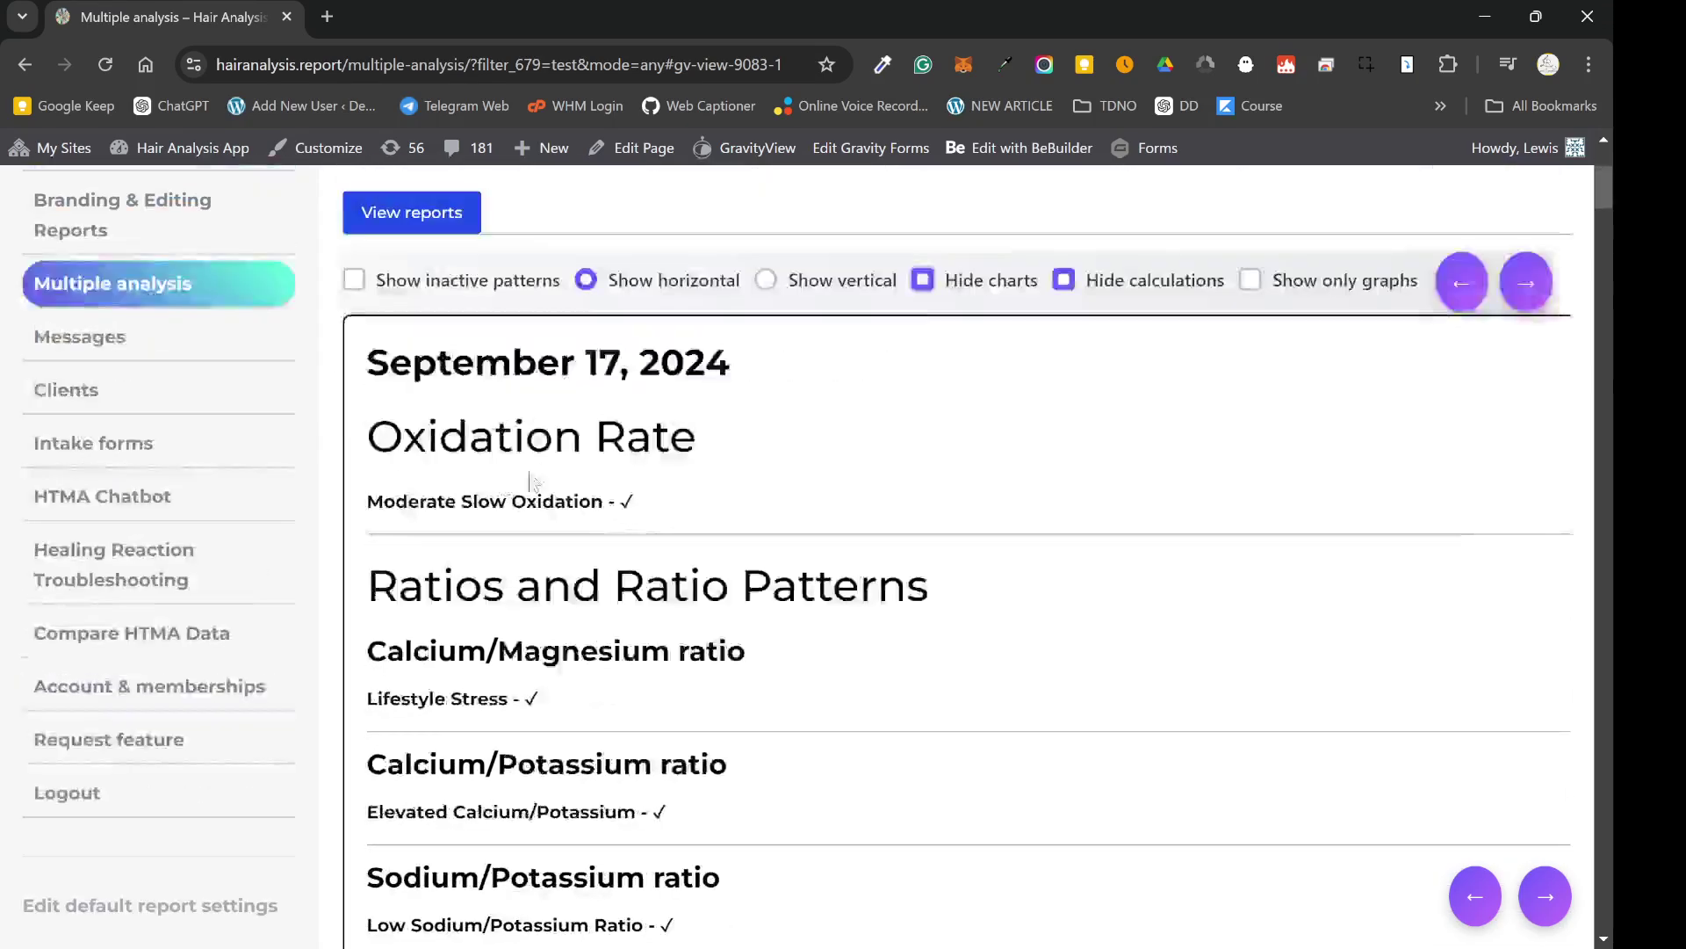
scroll(641, 545, "down", 15)
scroll(646, 556, "up", 11)
scroll(642, 546, "up", 2)
scroll(1287, 809, "right", 2)
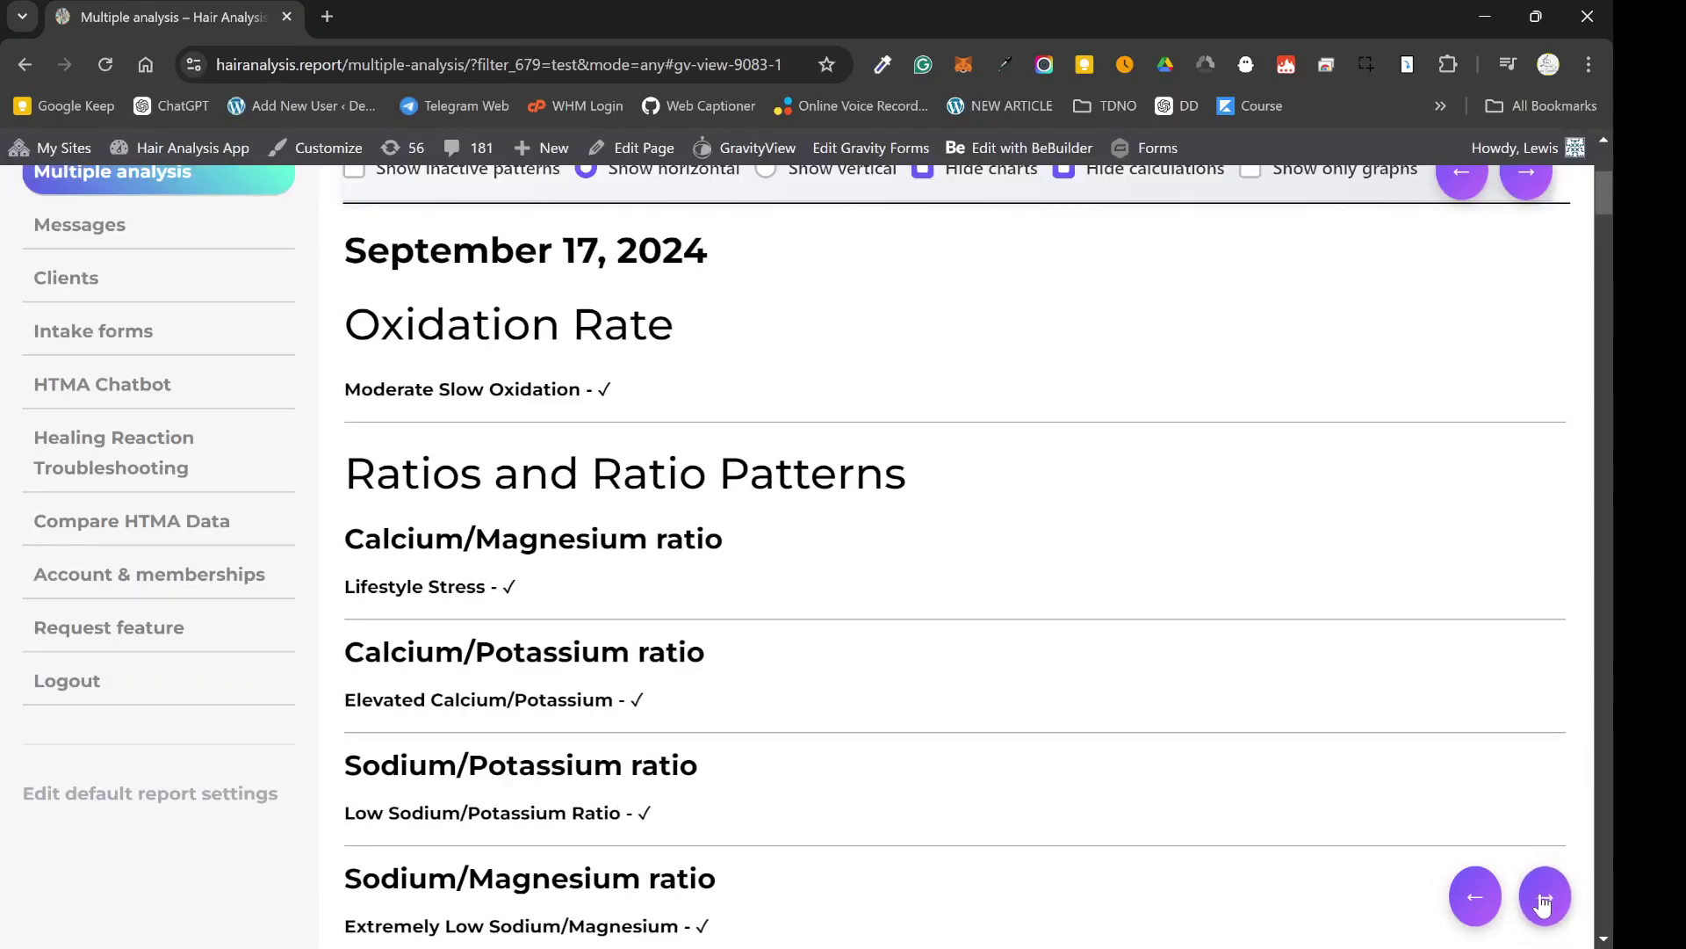
left_click(1463, 887)
left_click_drag(569, 395, 634, 391)
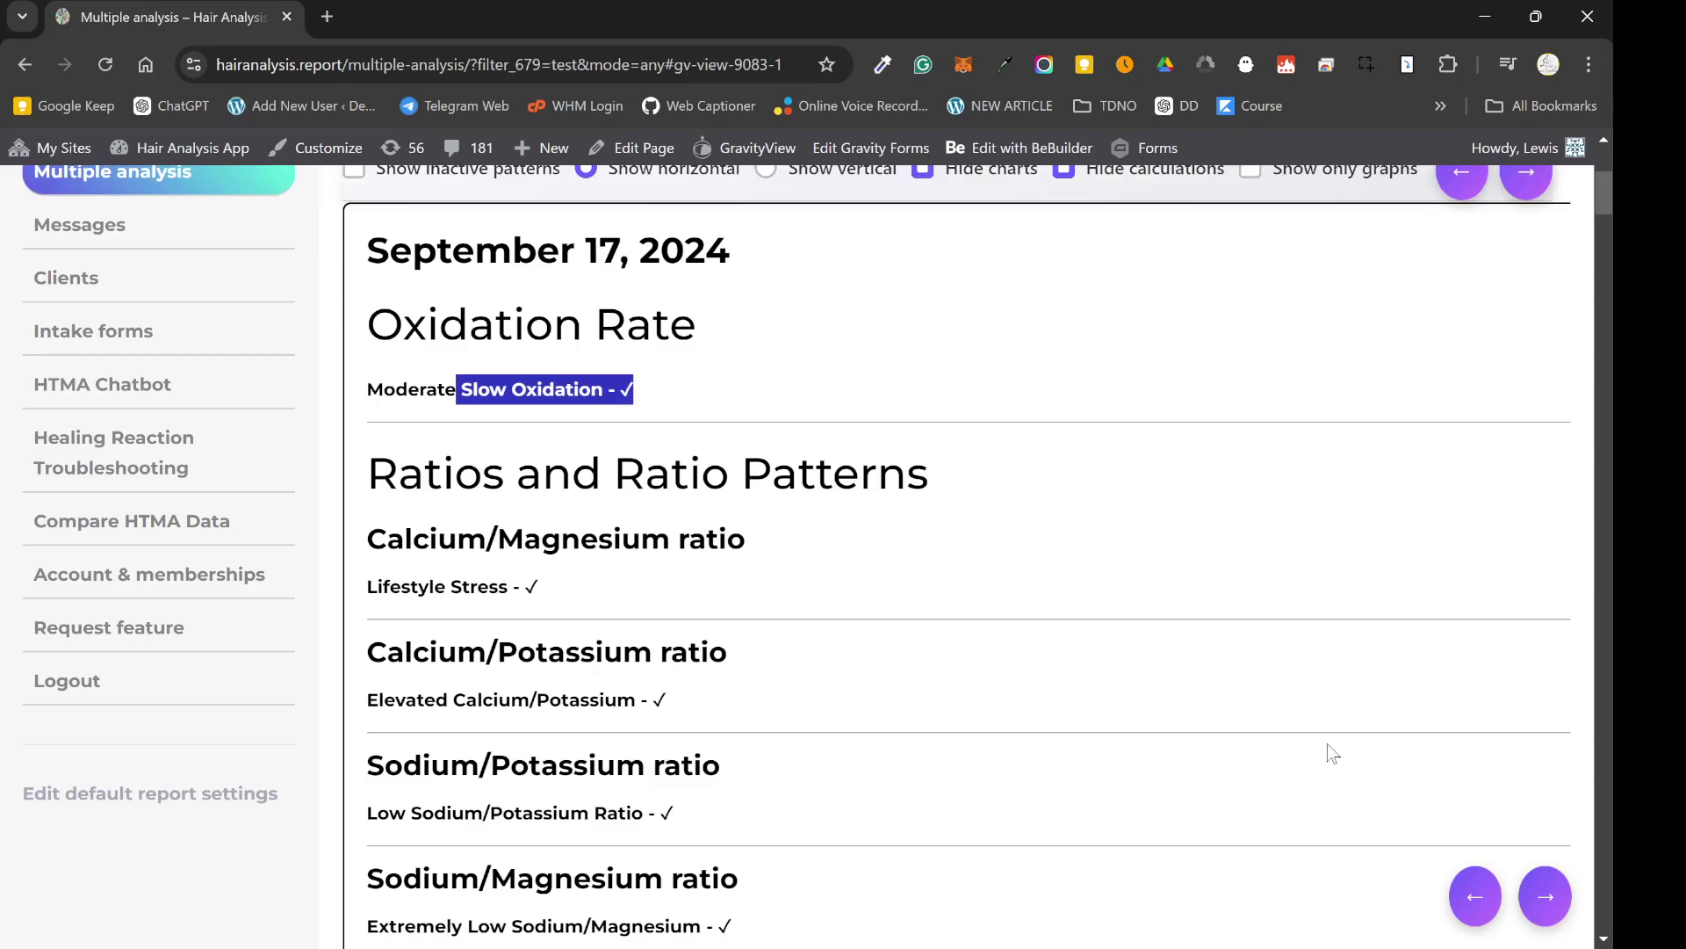
left_click(1147, 479)
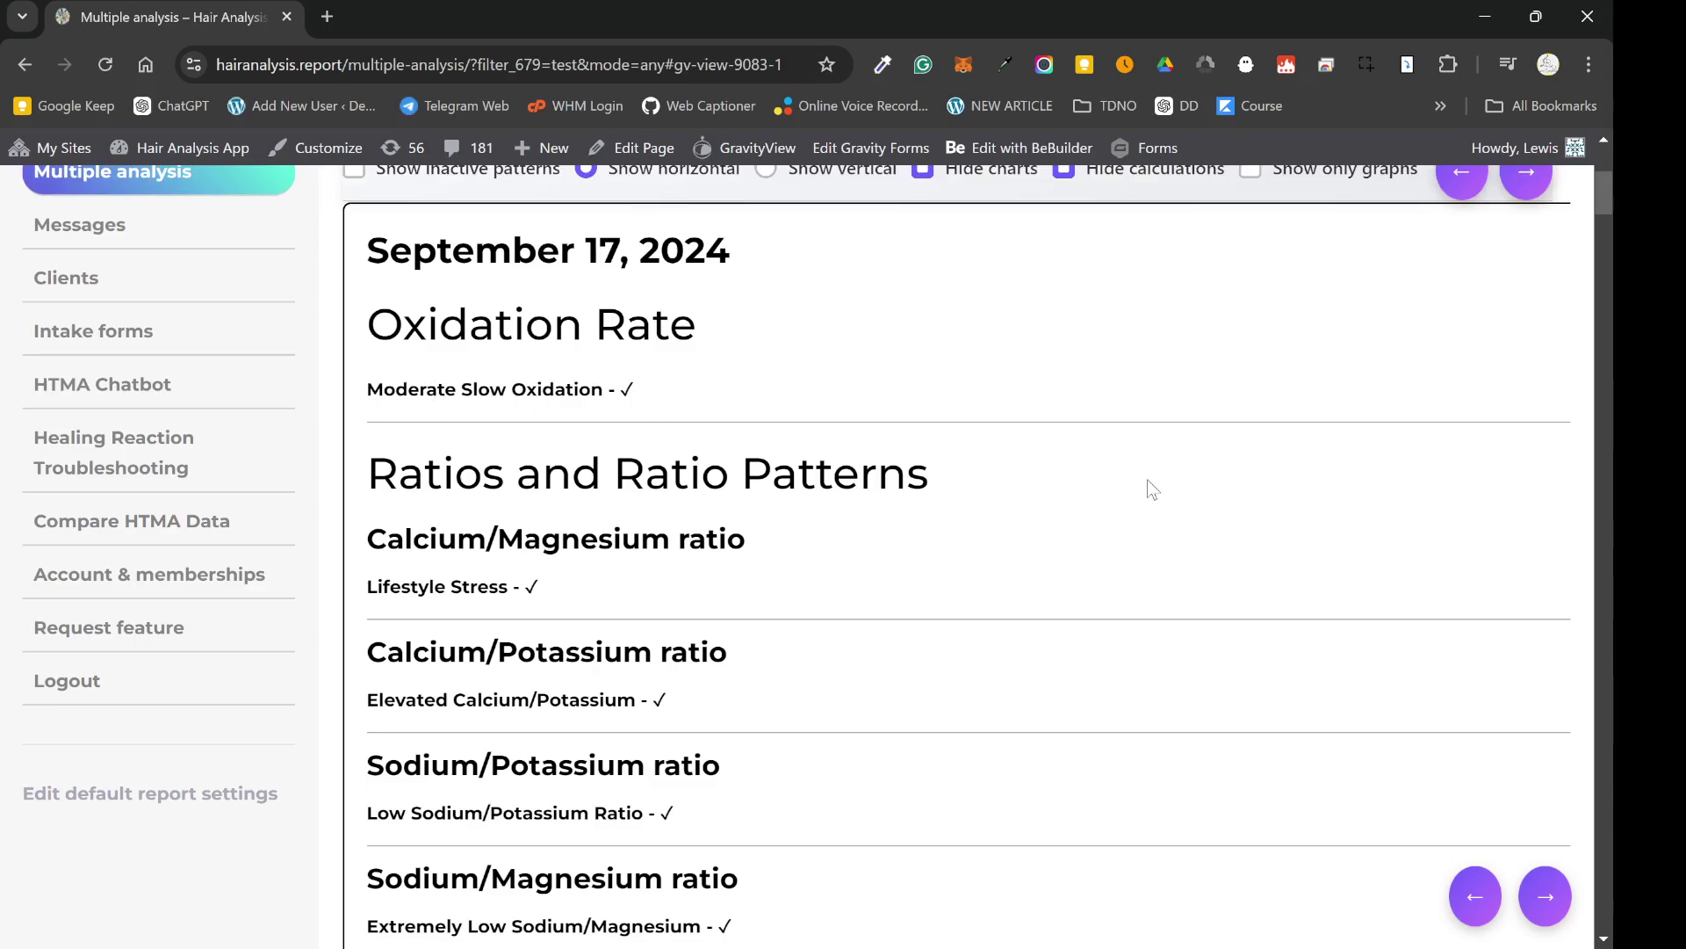
left_click(1526, 885)
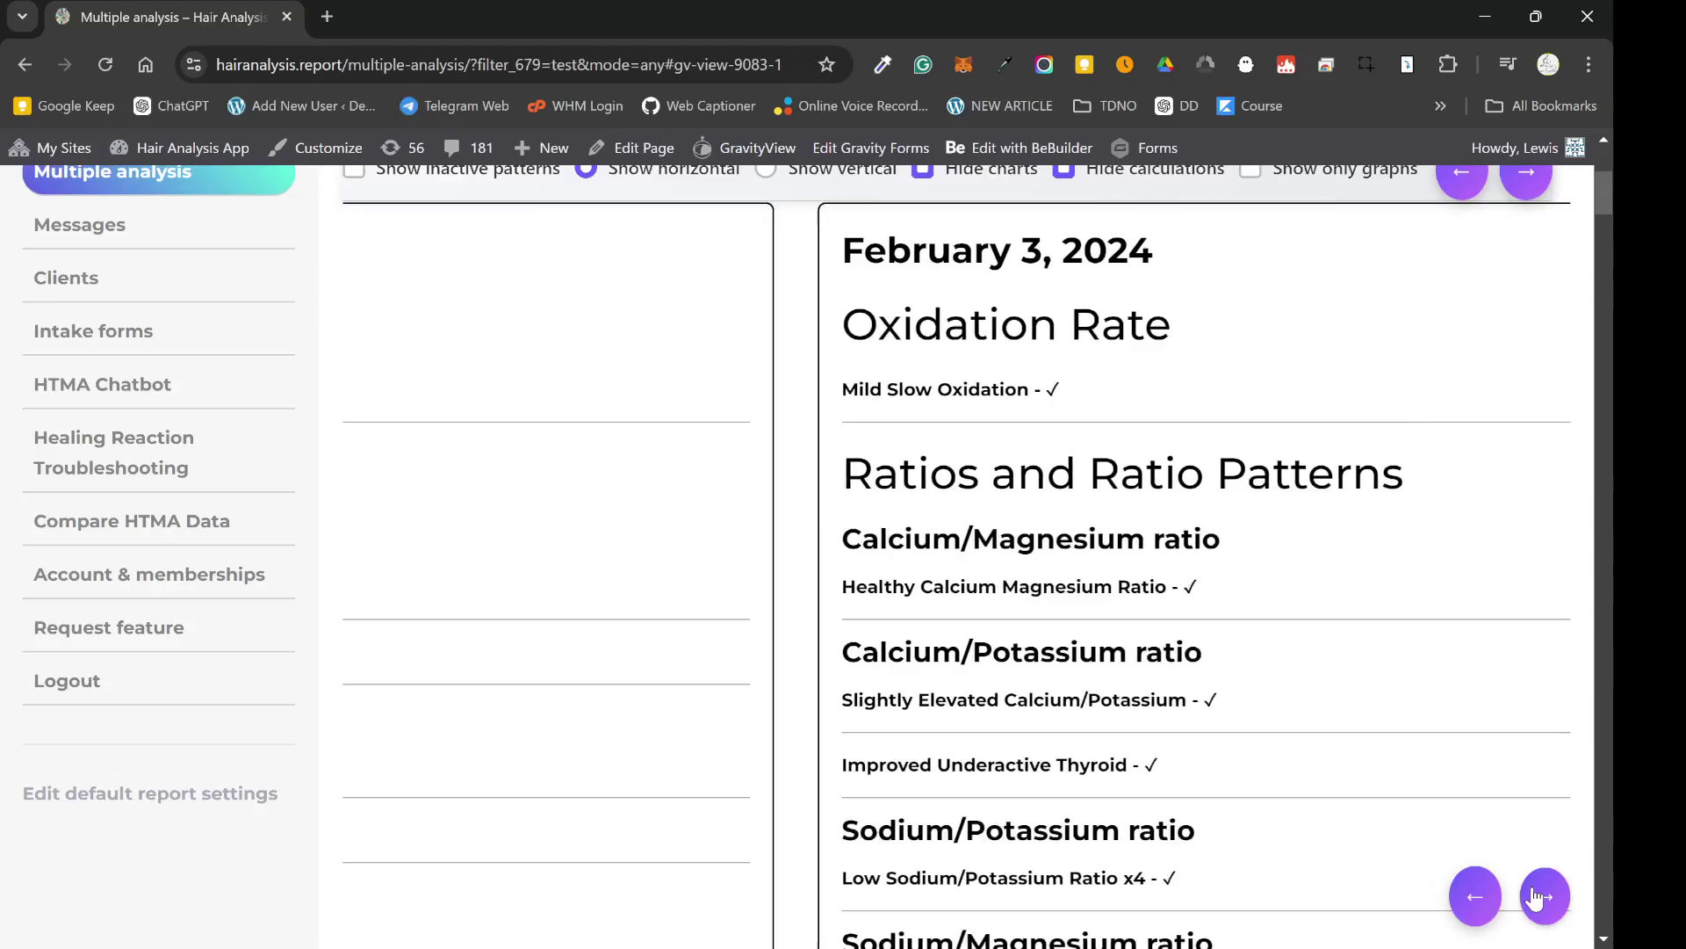
left_click(1470, 898)
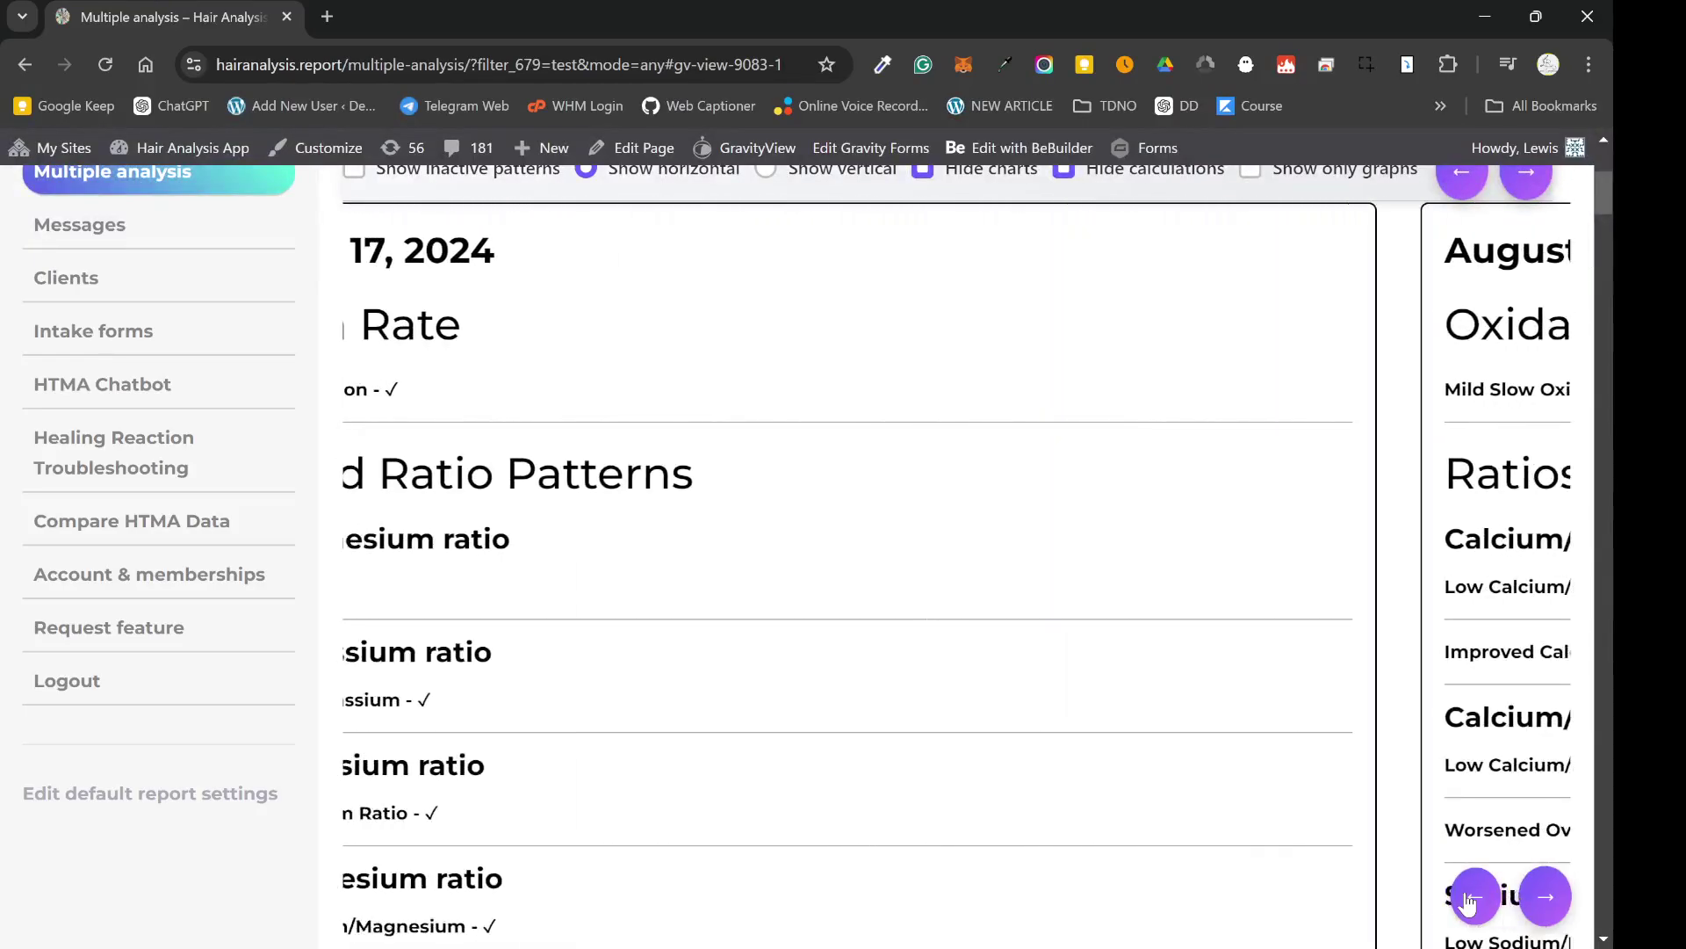
scroll(892, 615, "down", 15)
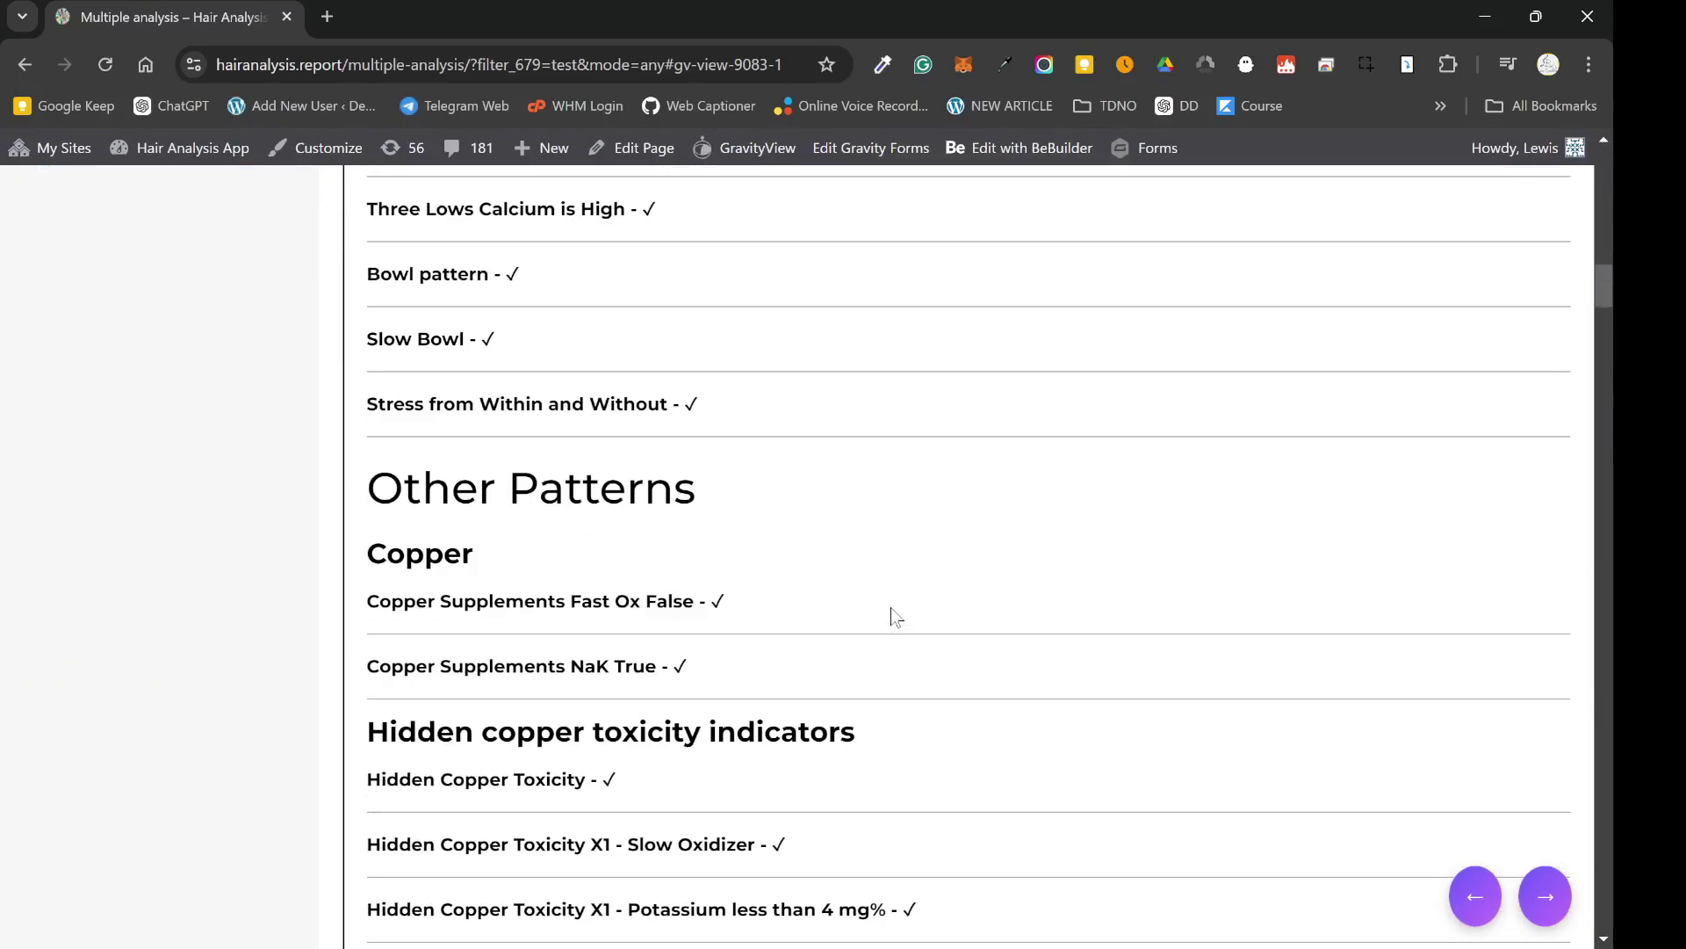
scroll(892, 615, "down", 20)
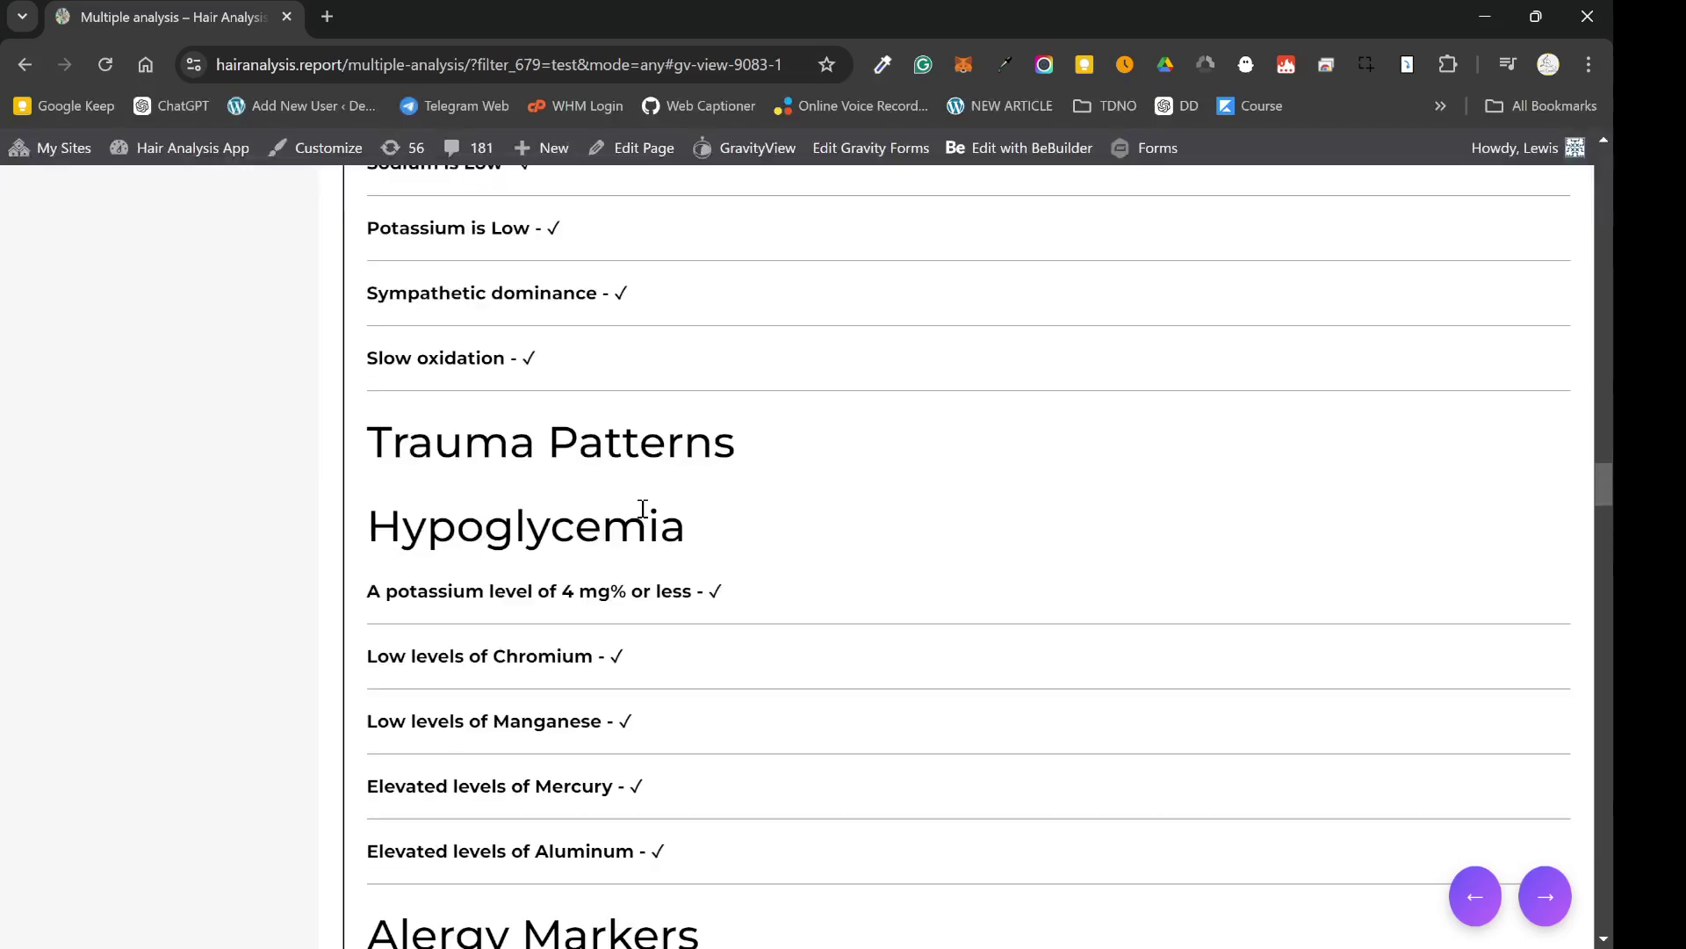
scroll(643, 514, "down", 20)
scroll(647, 520, "up", 15)
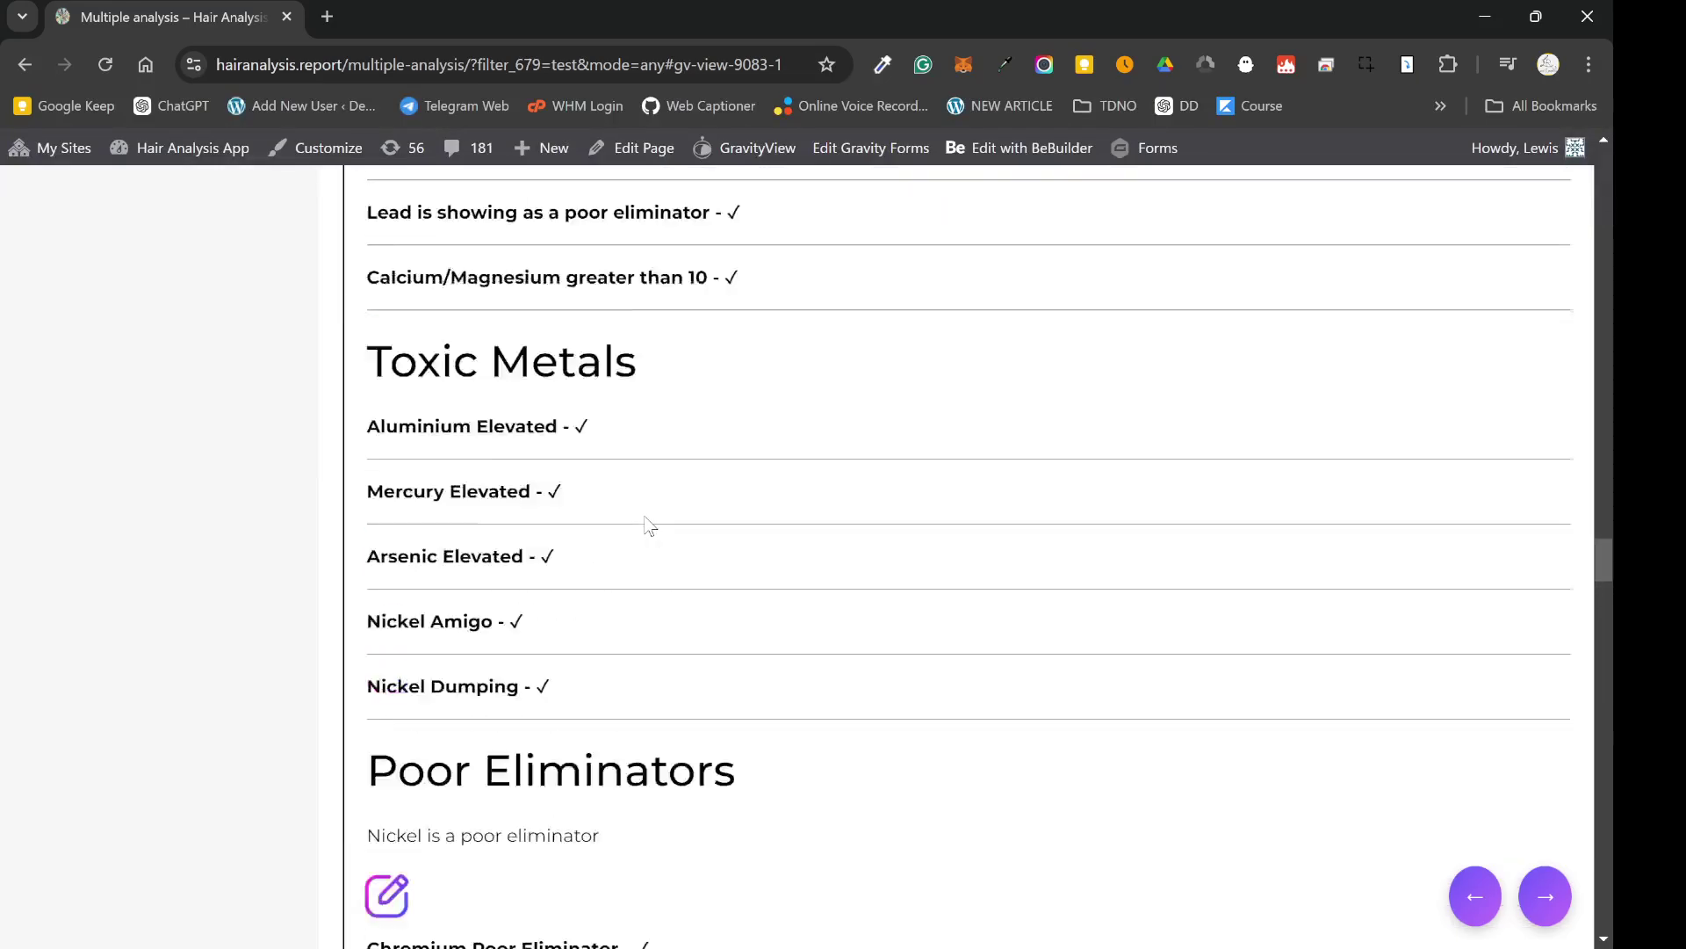
scroll(650, 526, "up", 20)
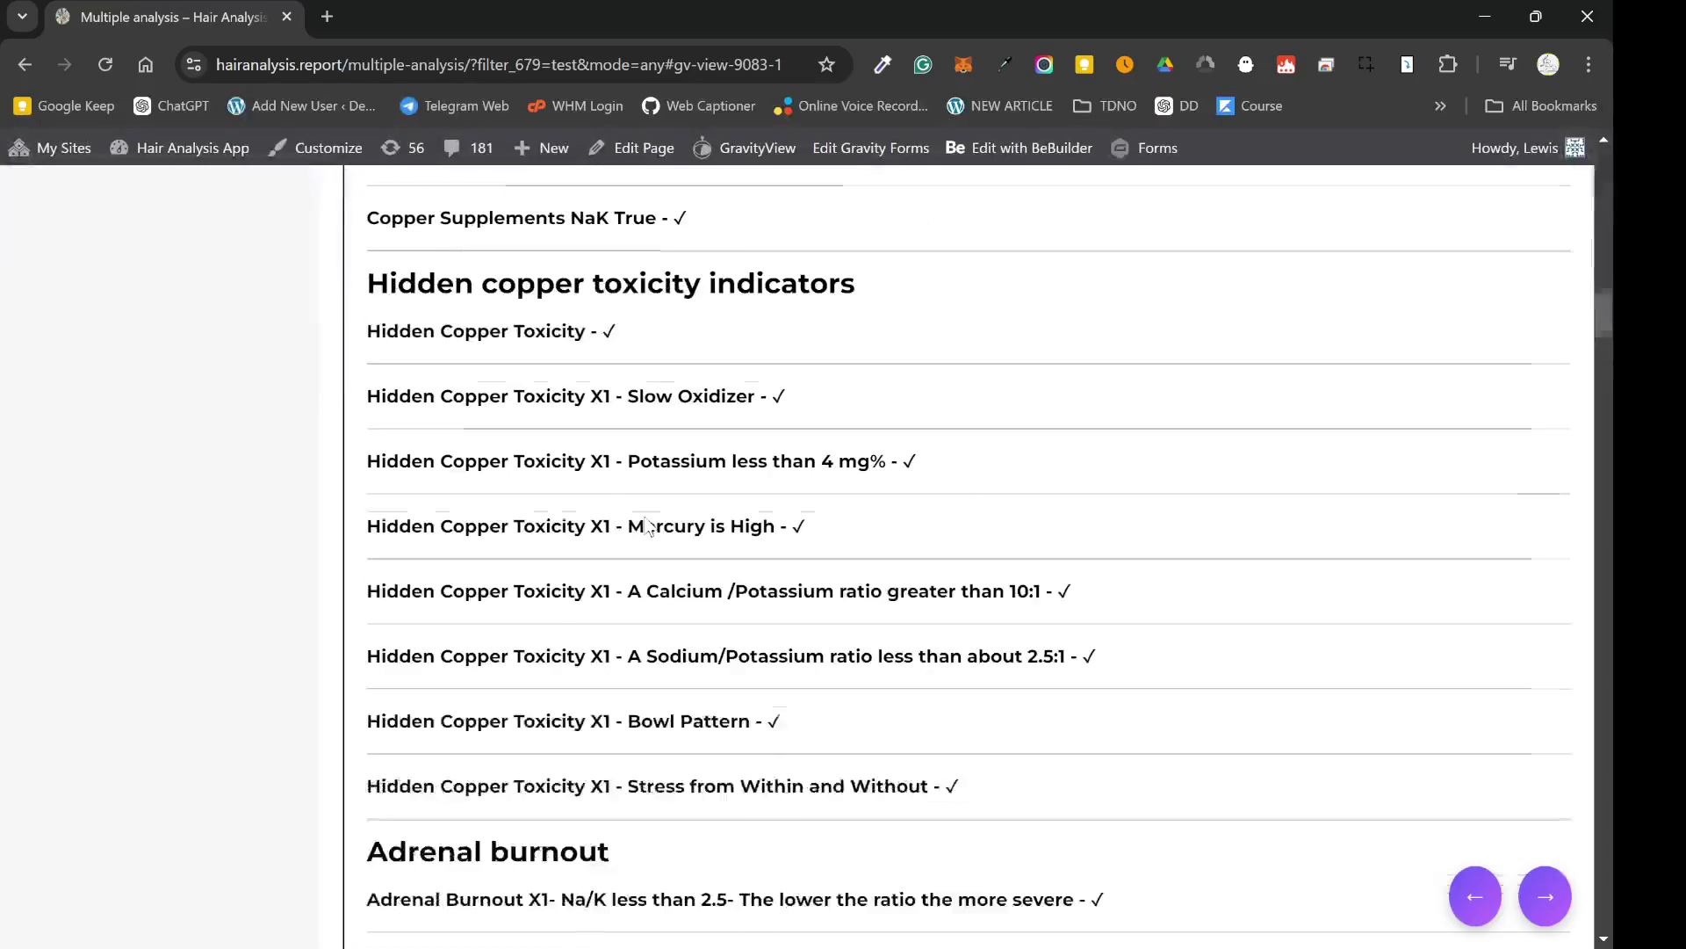
scroll(649, 525, "up", 20)
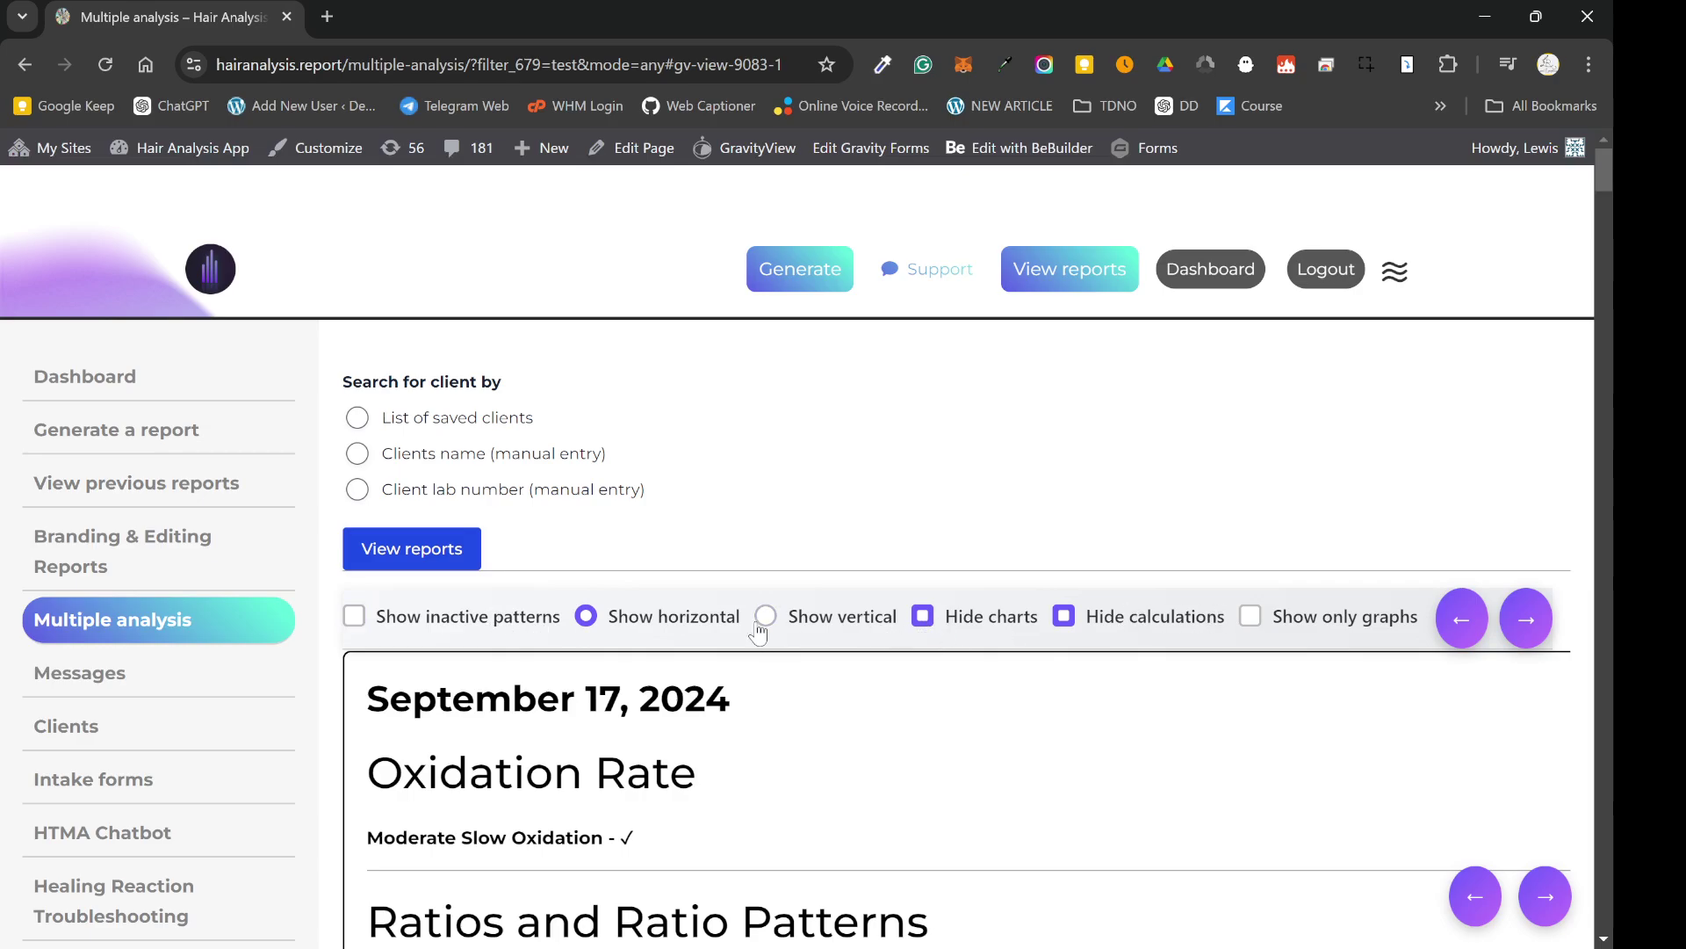
Untick Hide charts and review the Significant Minerals, Toxic Metals and Additional Minerals graphs
left_click(922, 615)
scroll(843, 517, "down", 5)
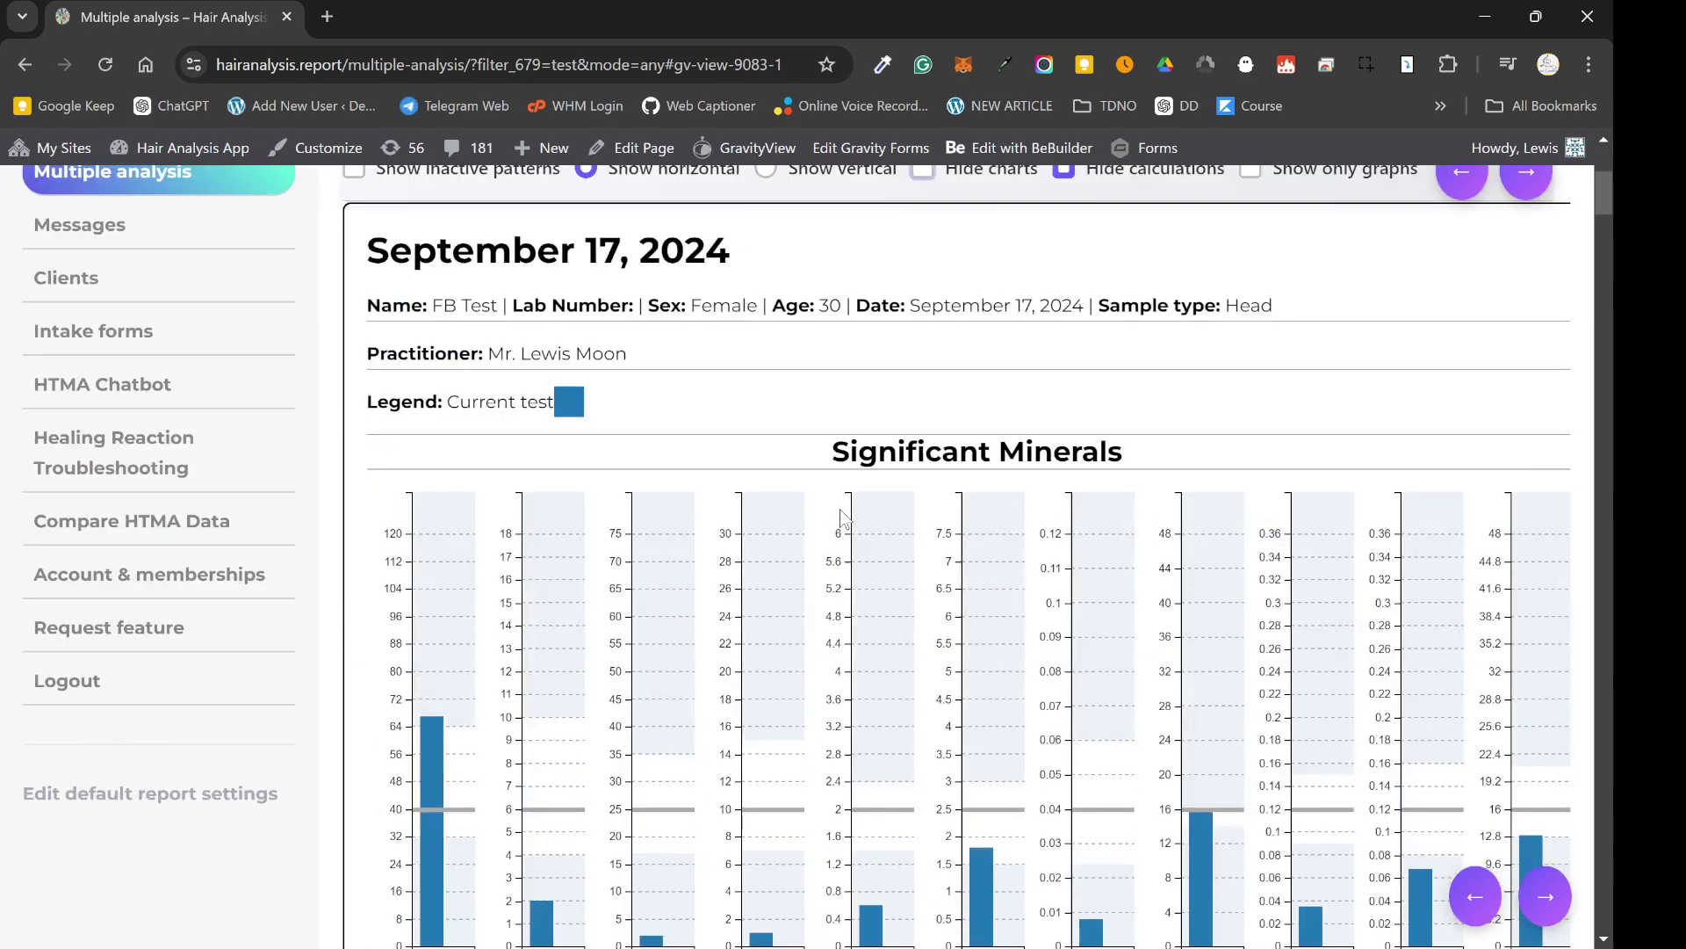
scroll(843, 518, "down", 3)
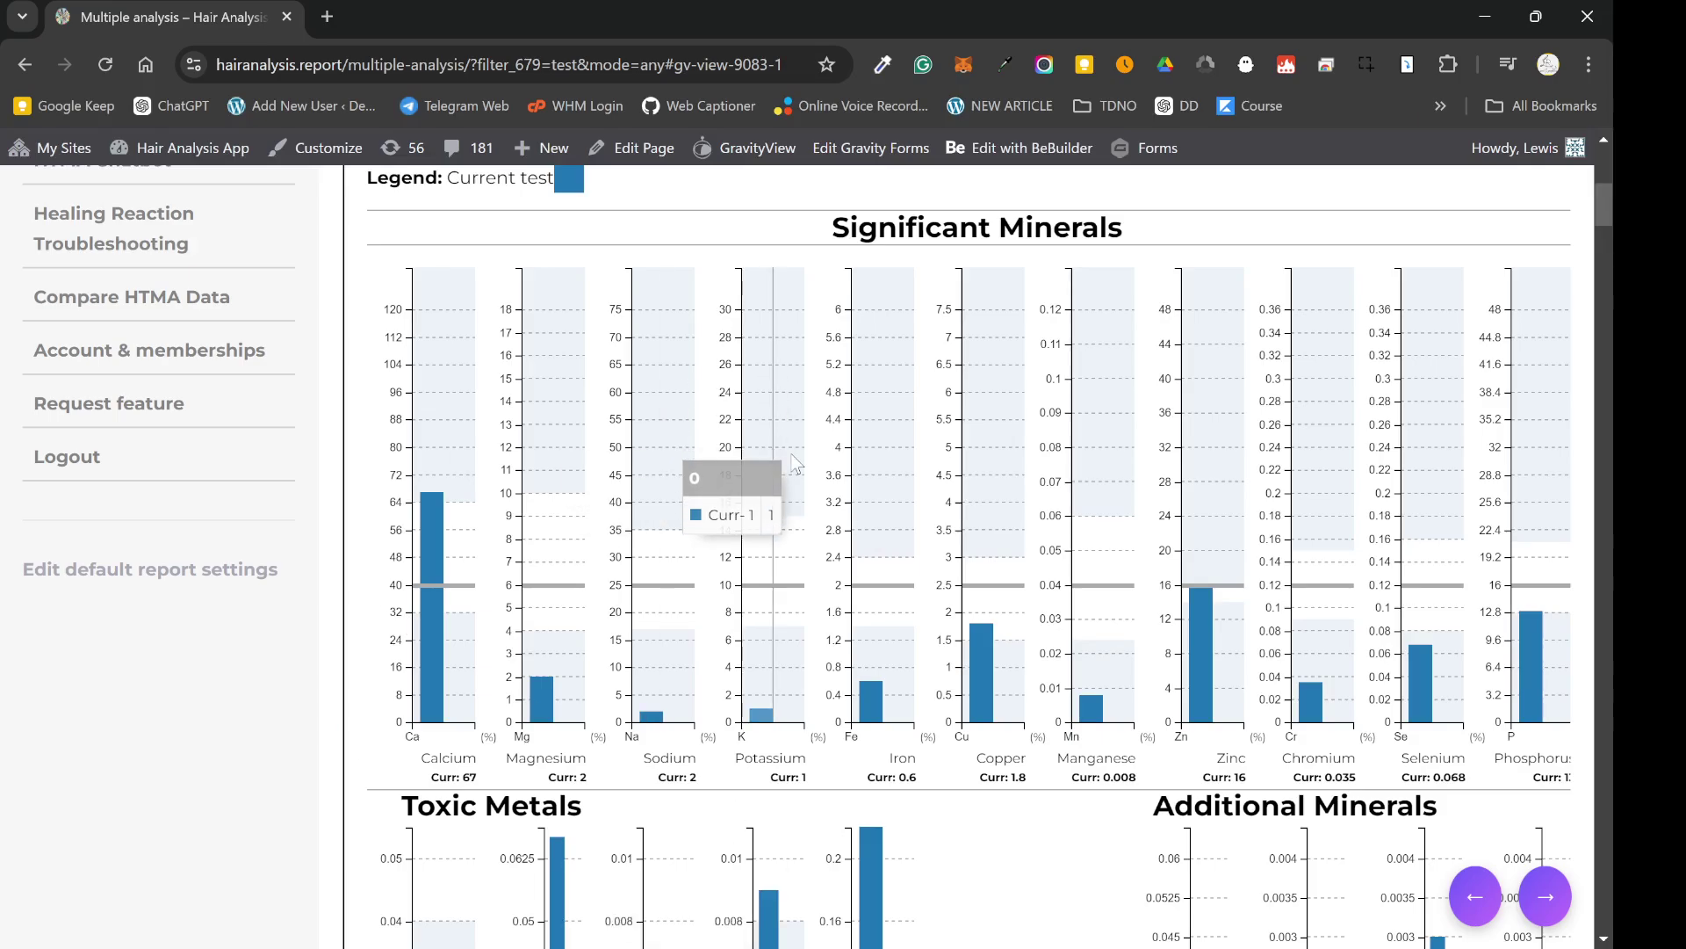
mouse_move(990, 484)
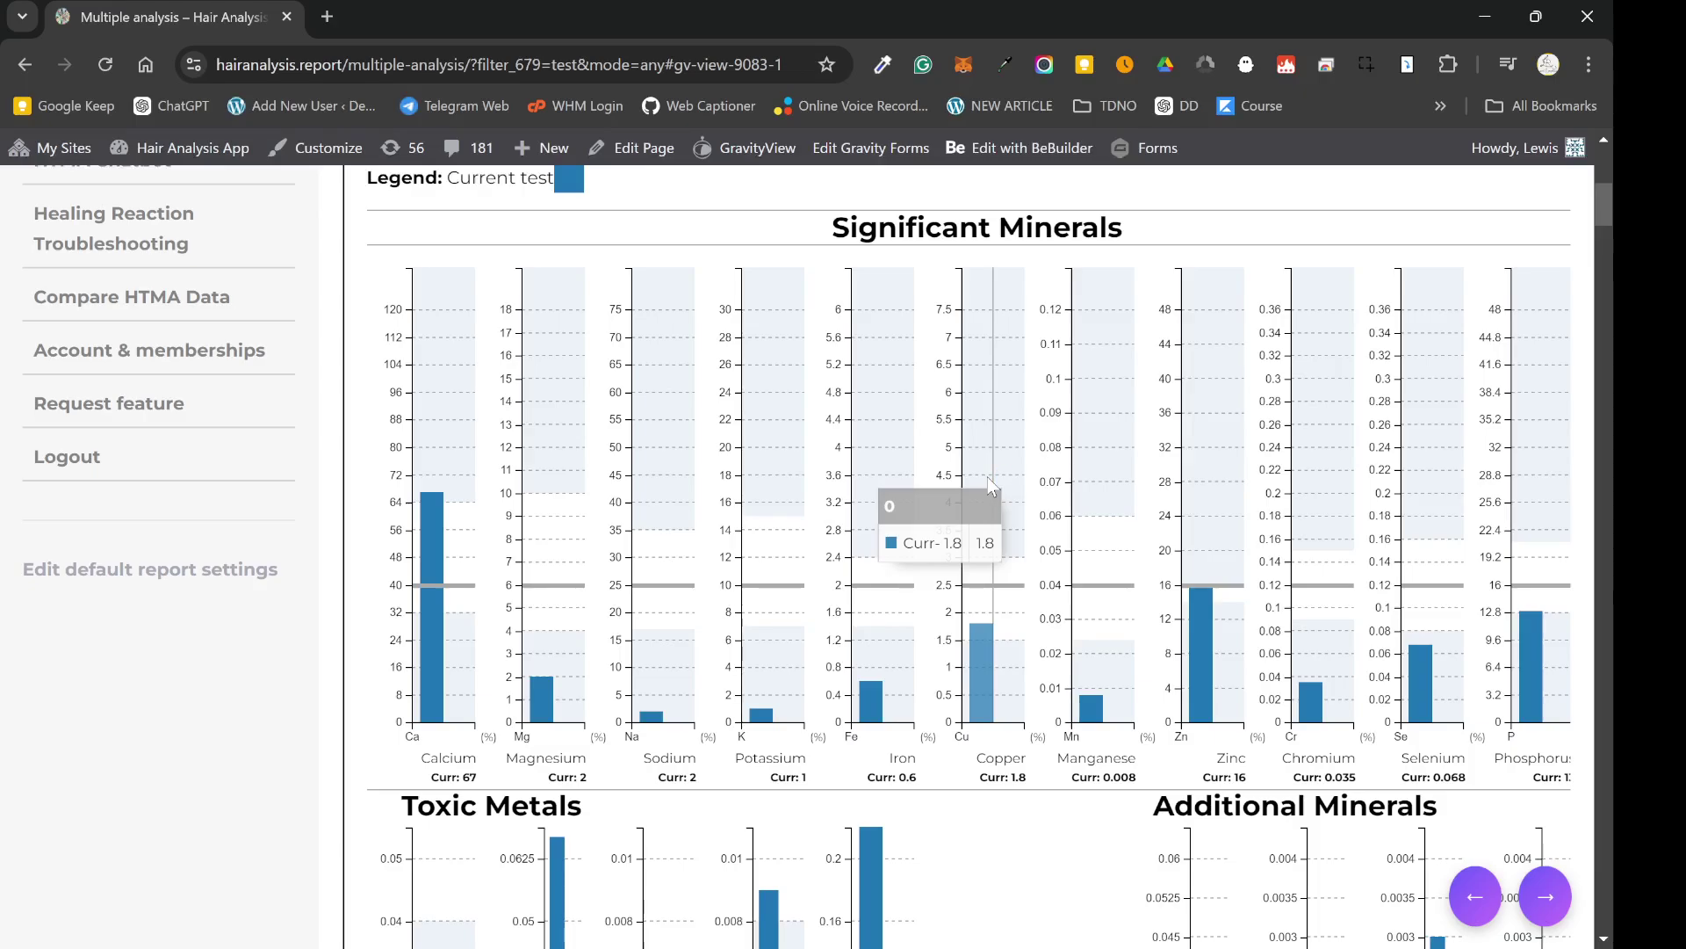
scroll(987, 477, "up", 1)
scroll(988, 477, "down", 20)
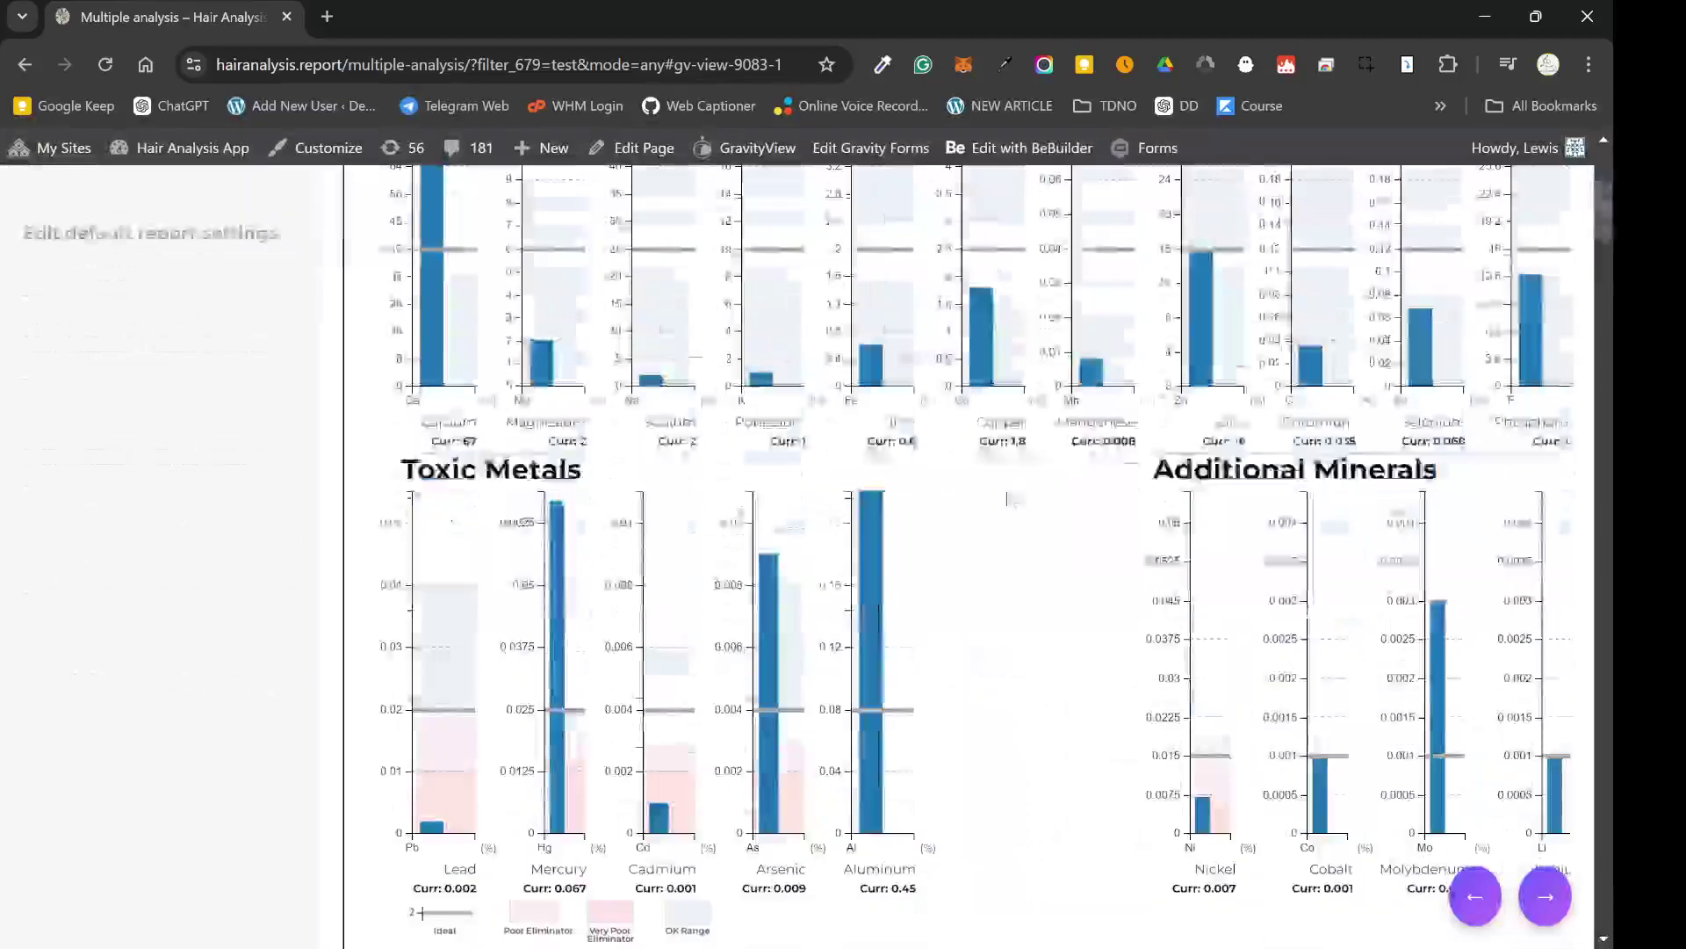
scroll(987, 477, "up", 12)
Slide the timeline forward to the August 21, 2024 report
scroll(1227, 681, "up", 8)
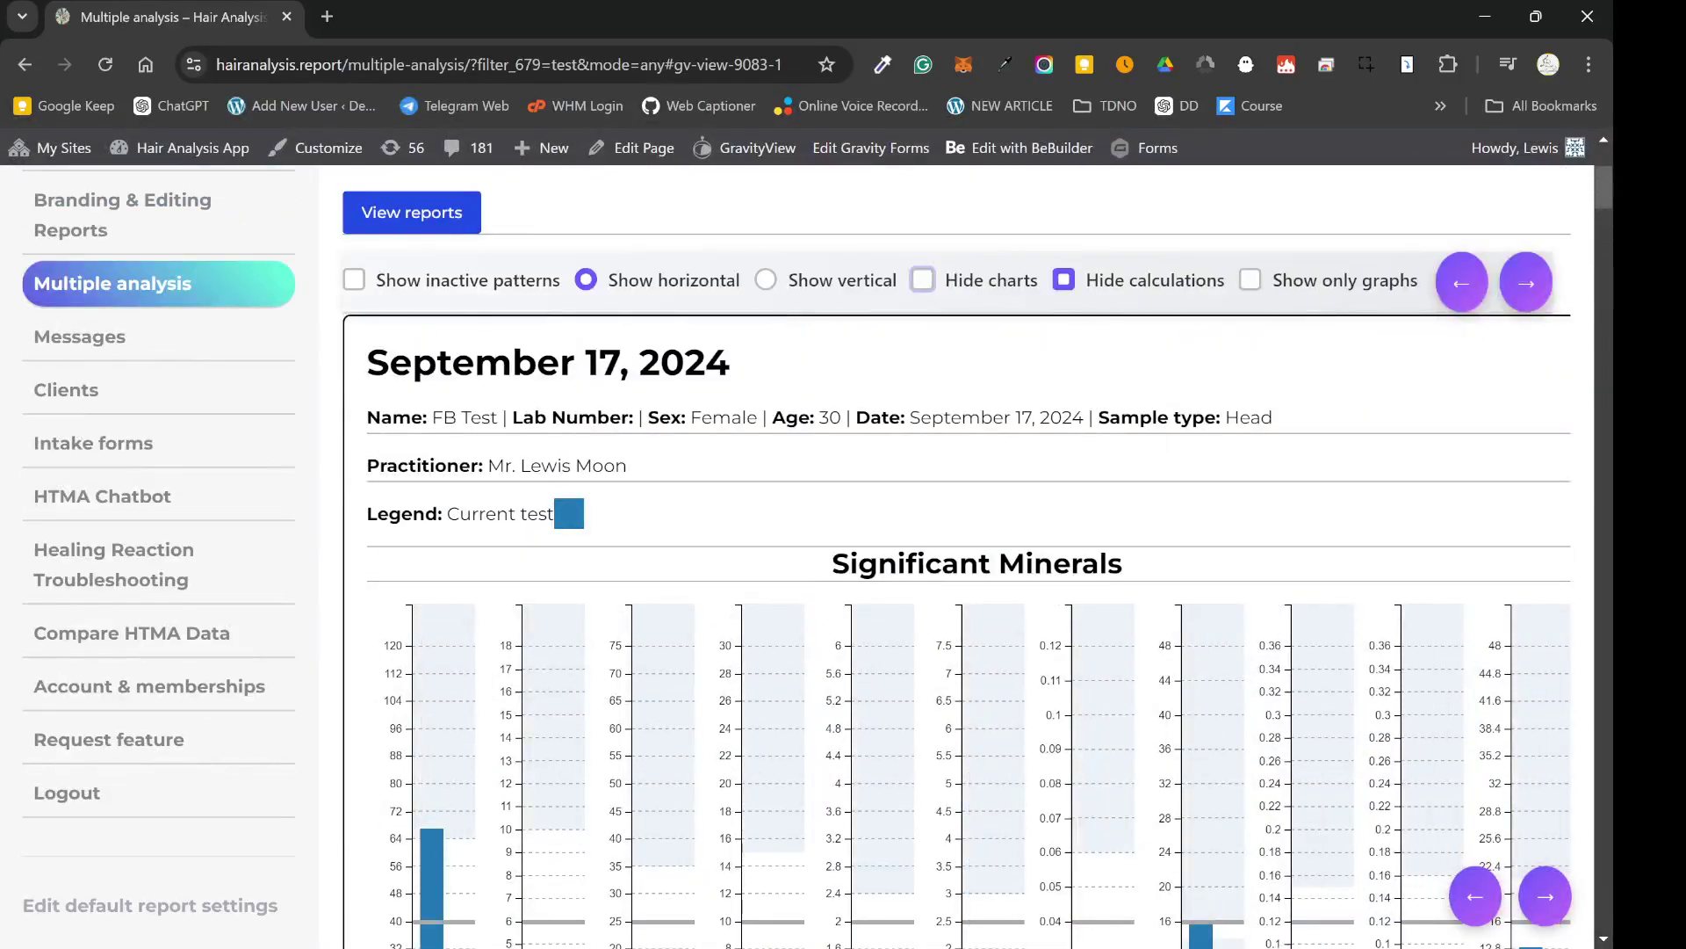
left_click(1546, 910)
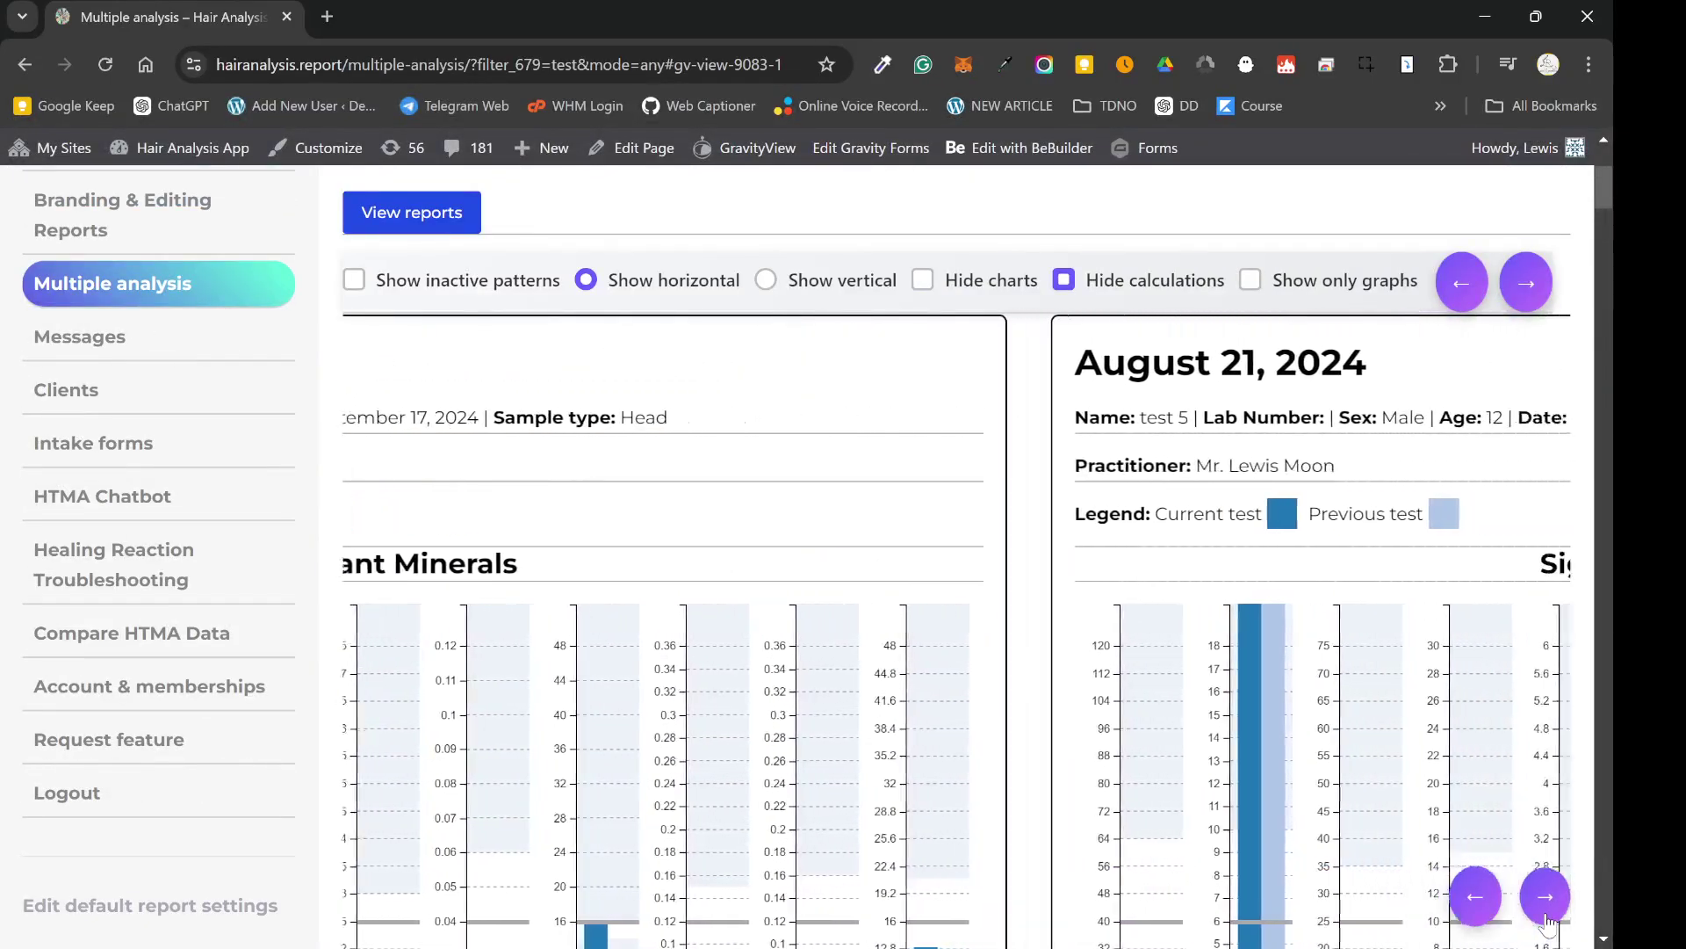